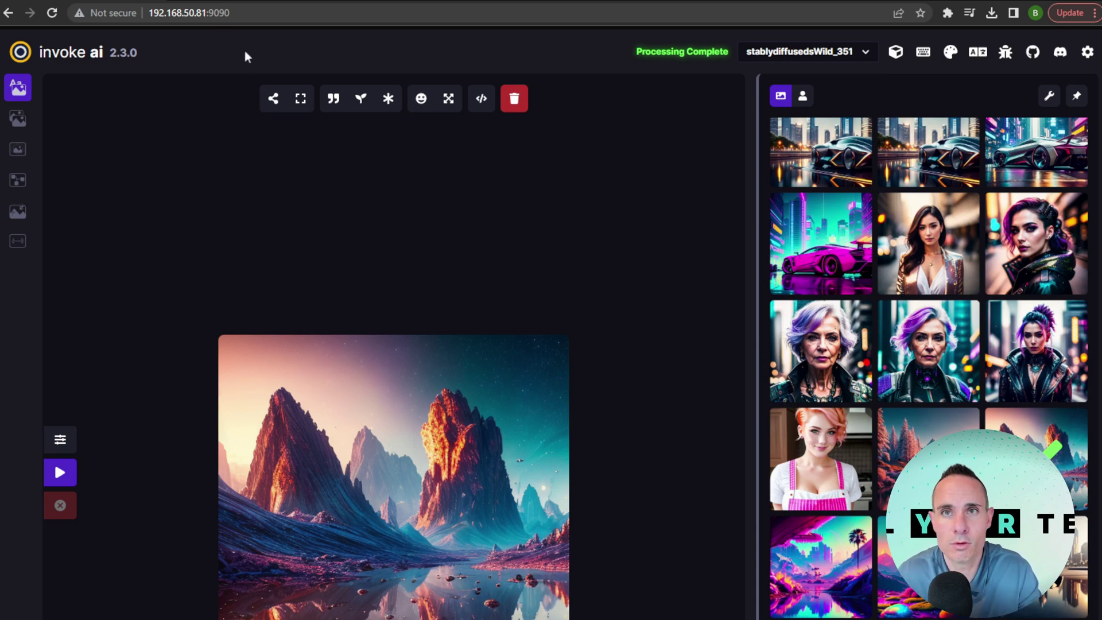
Find the Test_3.ckpt file page in the Hugging Face repository's full file listing
click(243, 2)
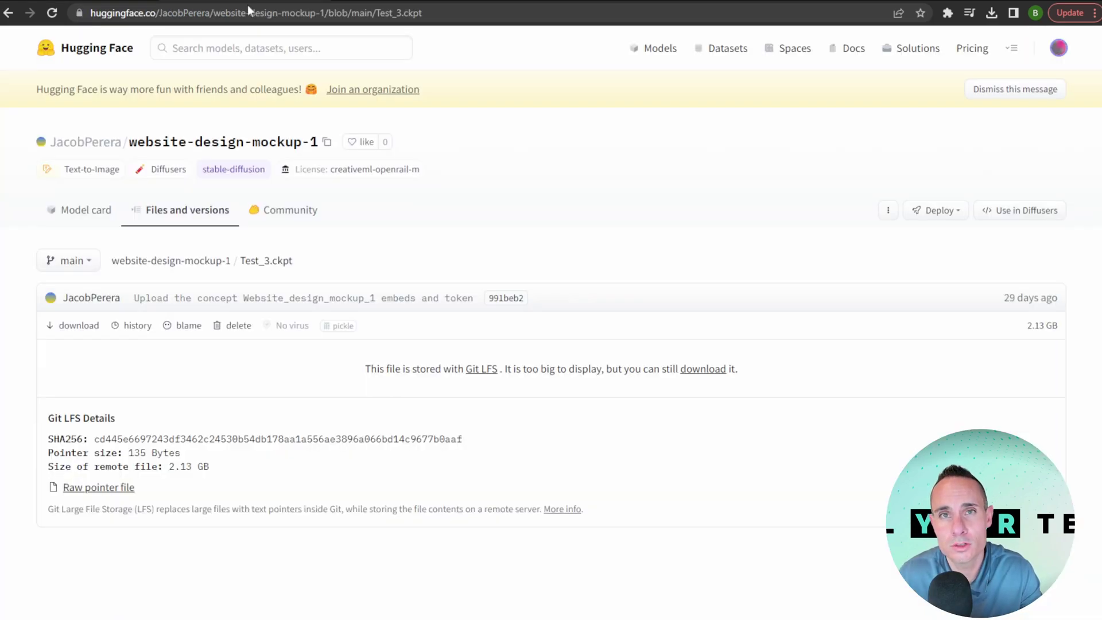
click(275, 48)
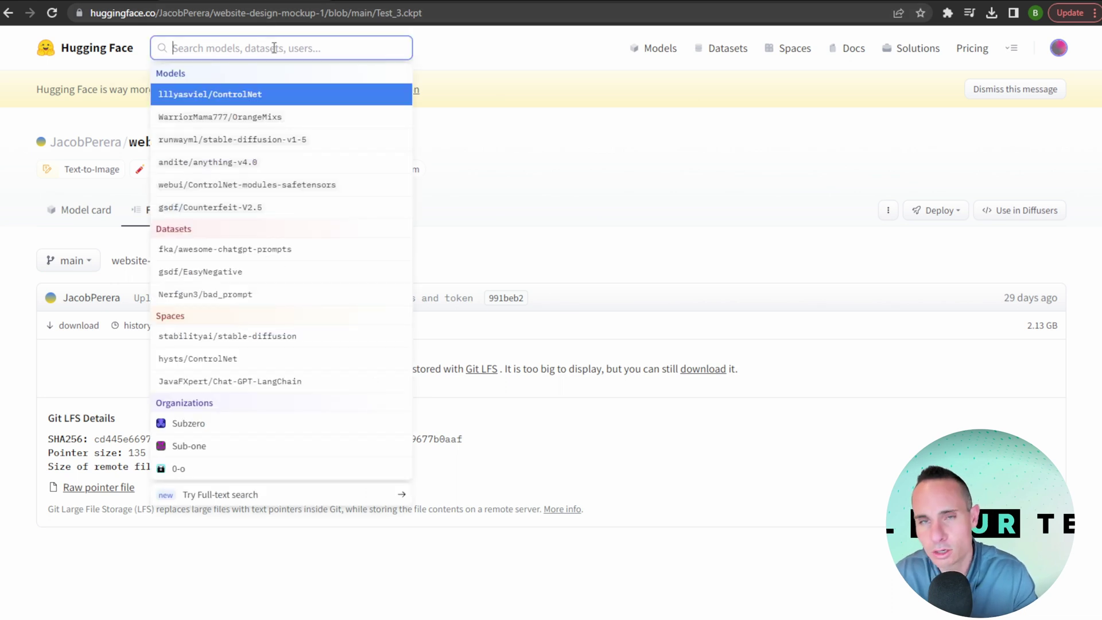
click(614, 161)
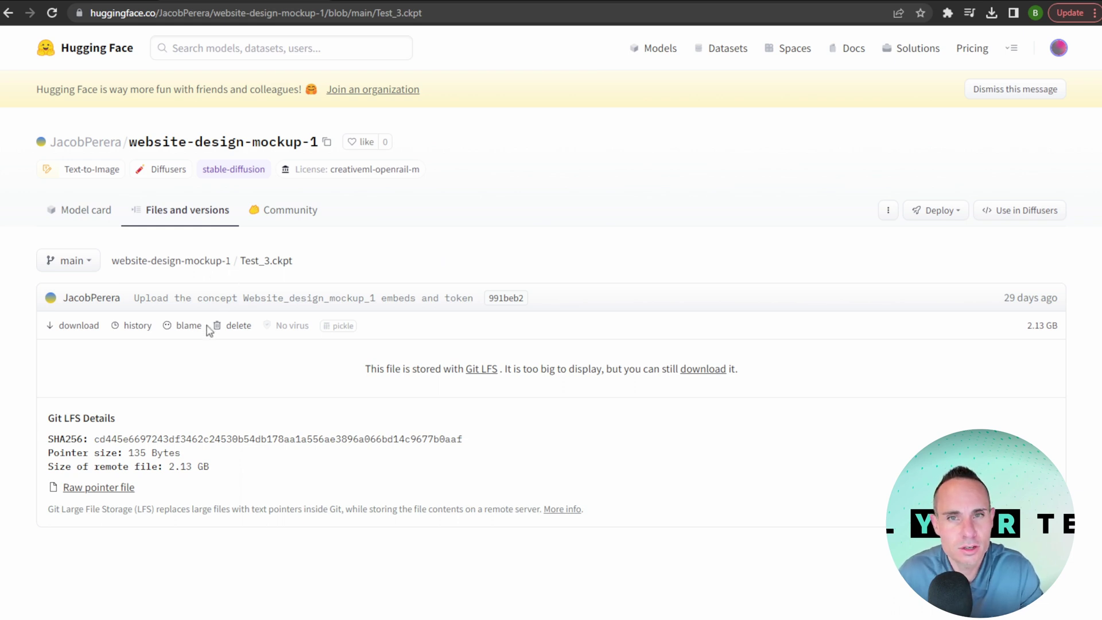
click(179, 221)
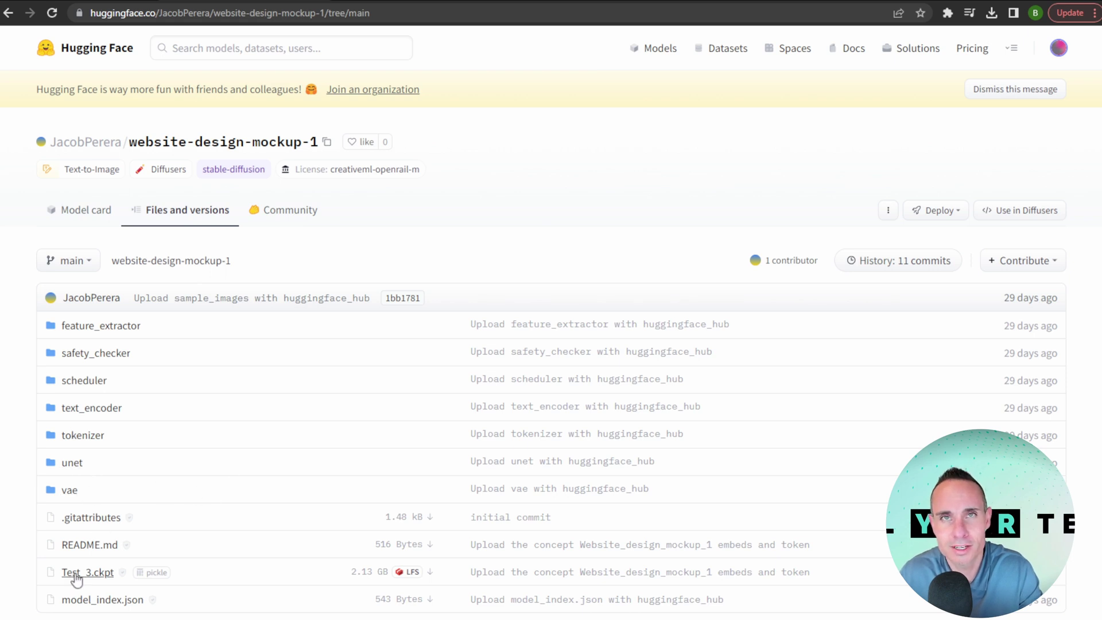
click(76, 577)
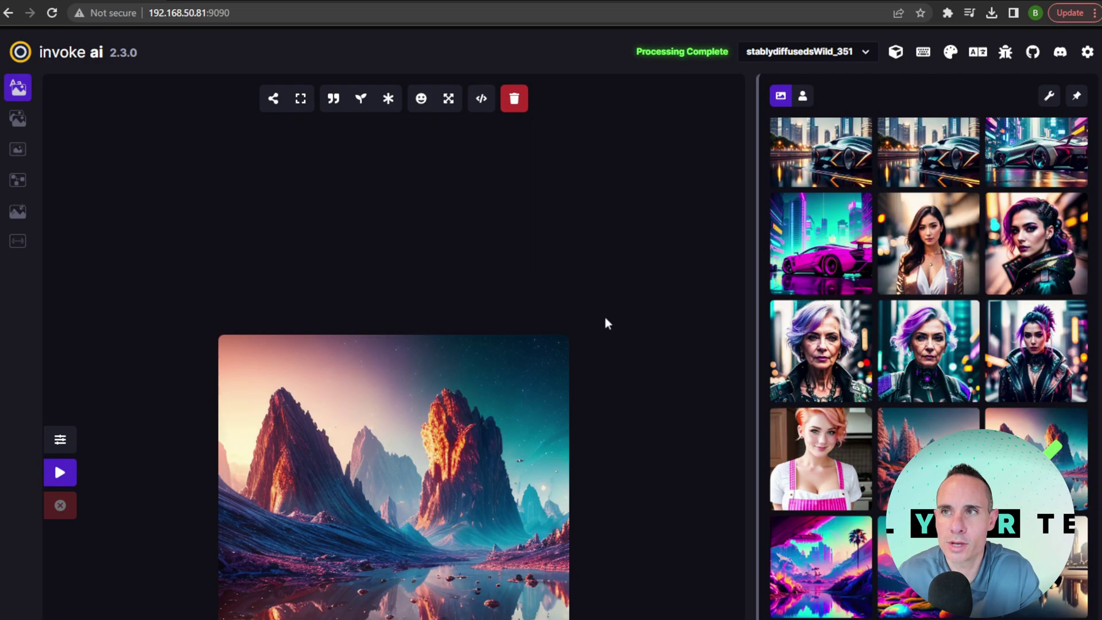
Start adding a checkpoint model from a folder in Invoke's model list, then cancel and close it
click(897, 54)
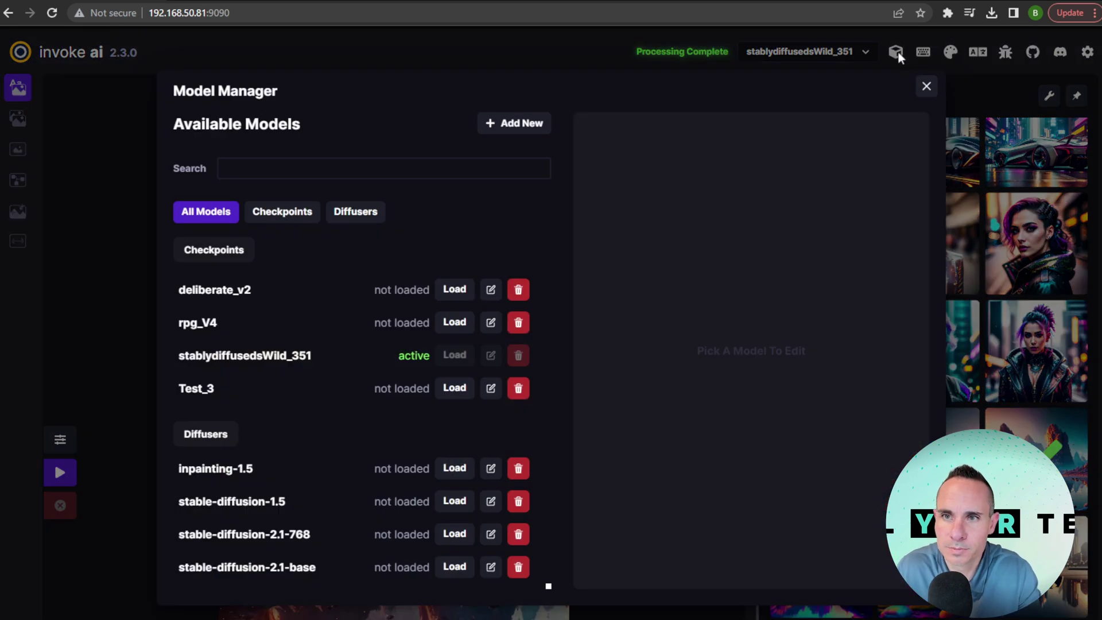
click(509, 122)
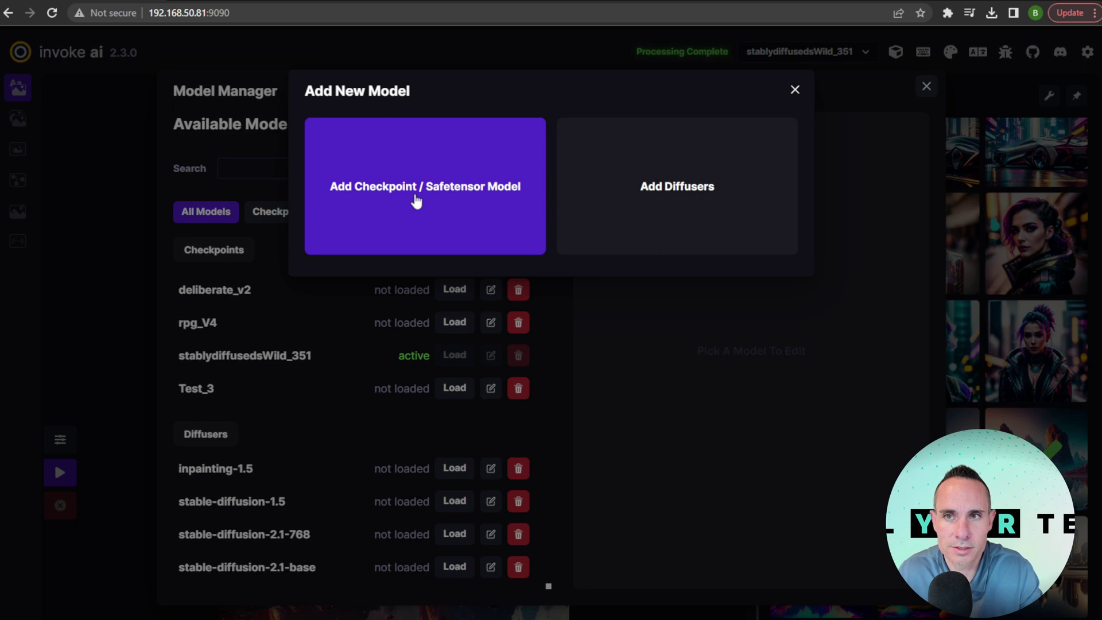
click(417, 201)
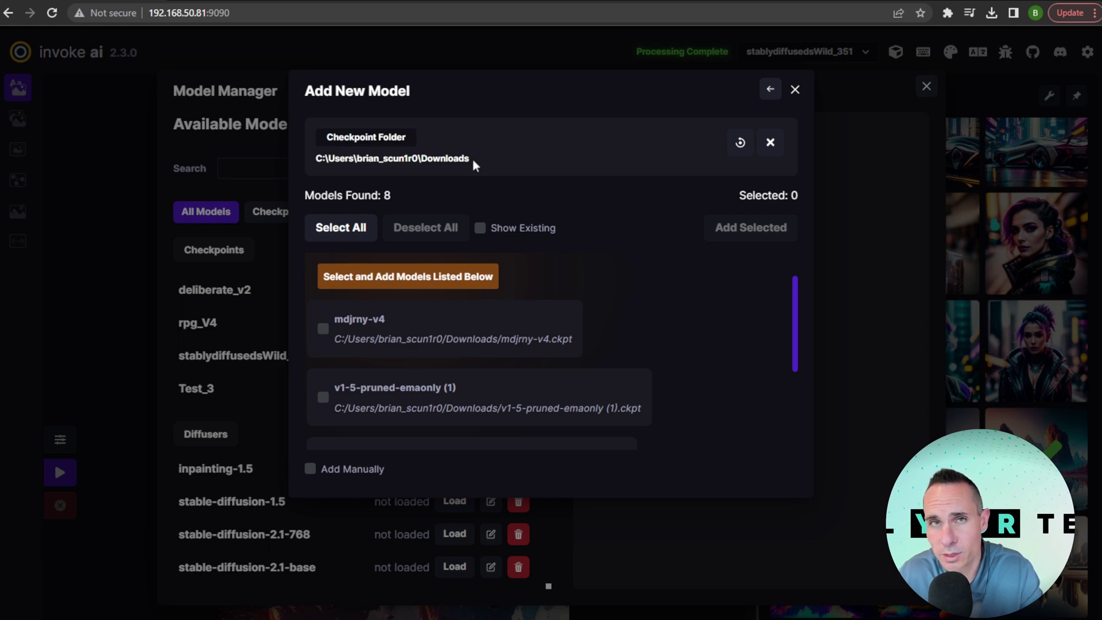
click(740, 148)
scroll(670, 317, down, 2)
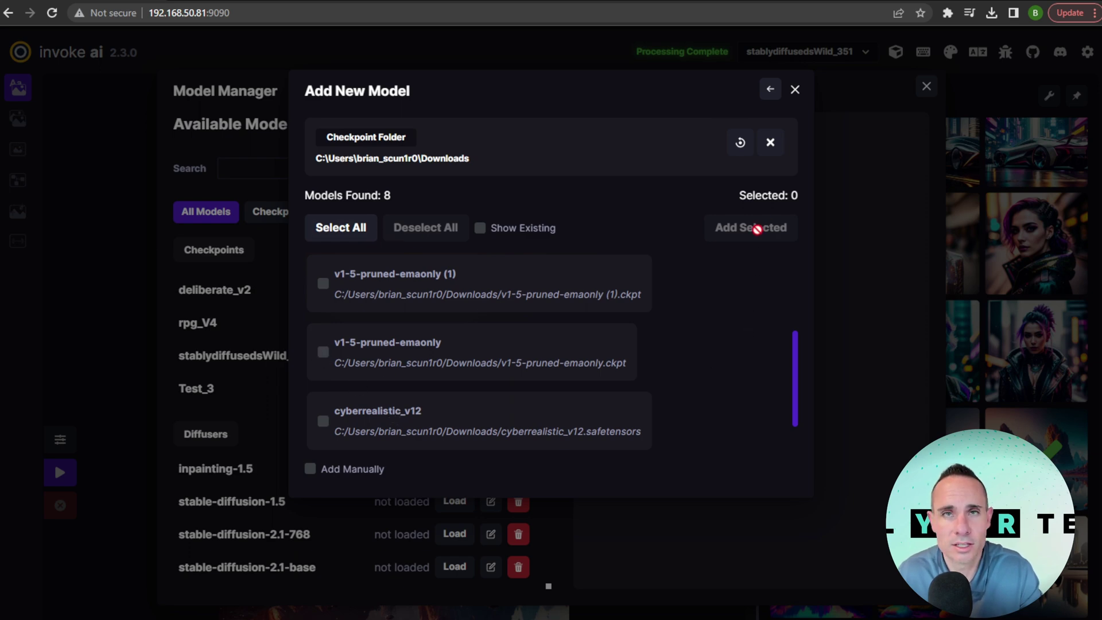
click(795, 90)
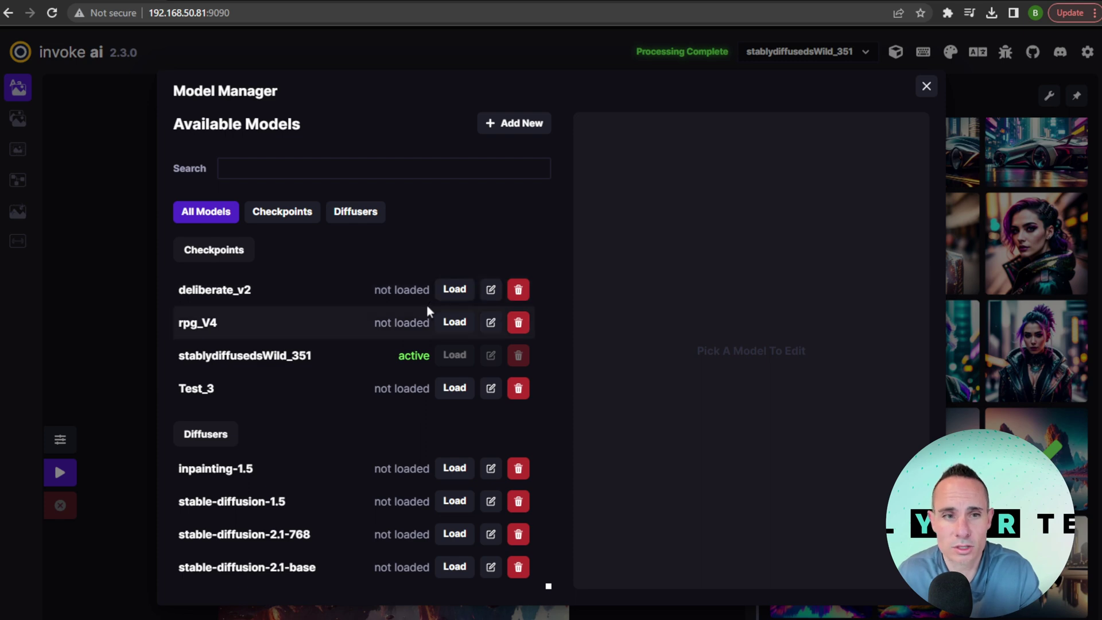
key(Escape)
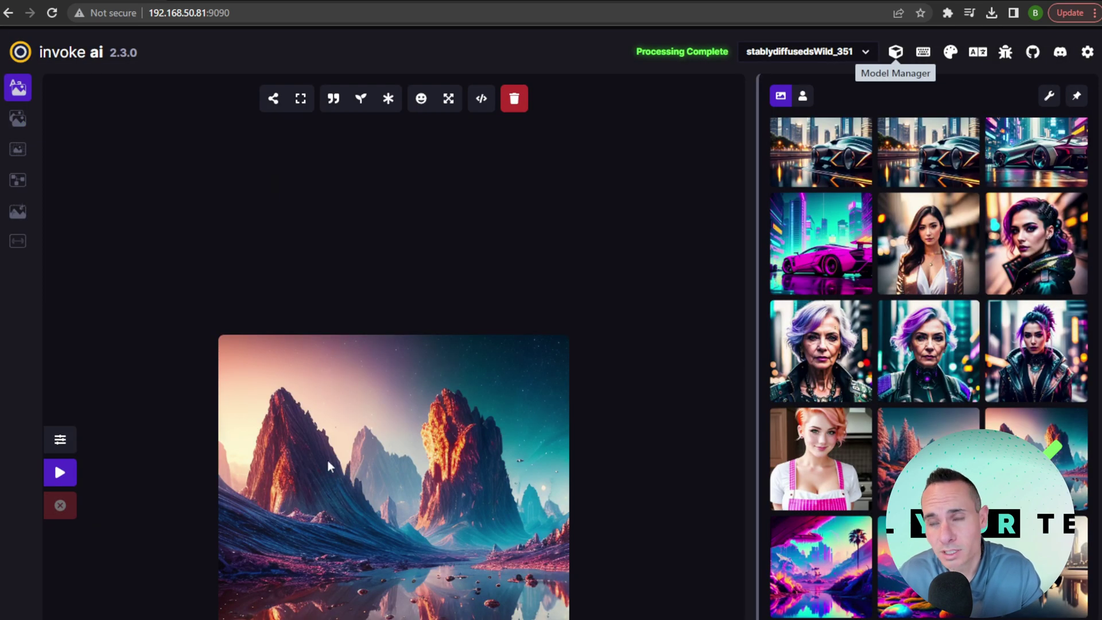
Generate from 'Beautiful website about cars' and compare the dark sedan and green muscle car results
click(60, 439)
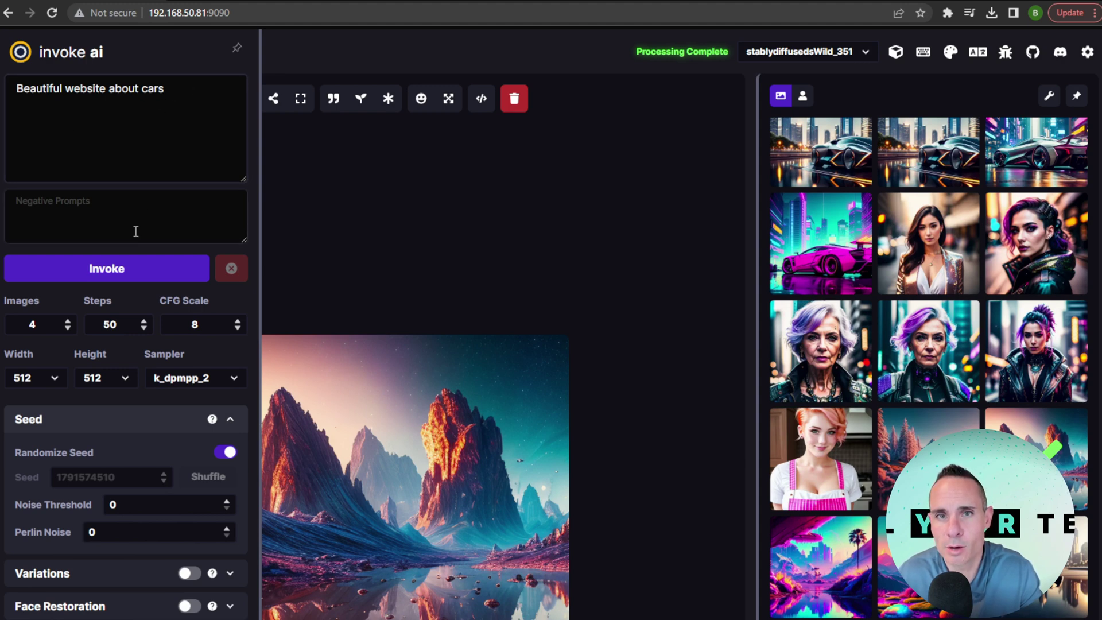
click(117, 276)
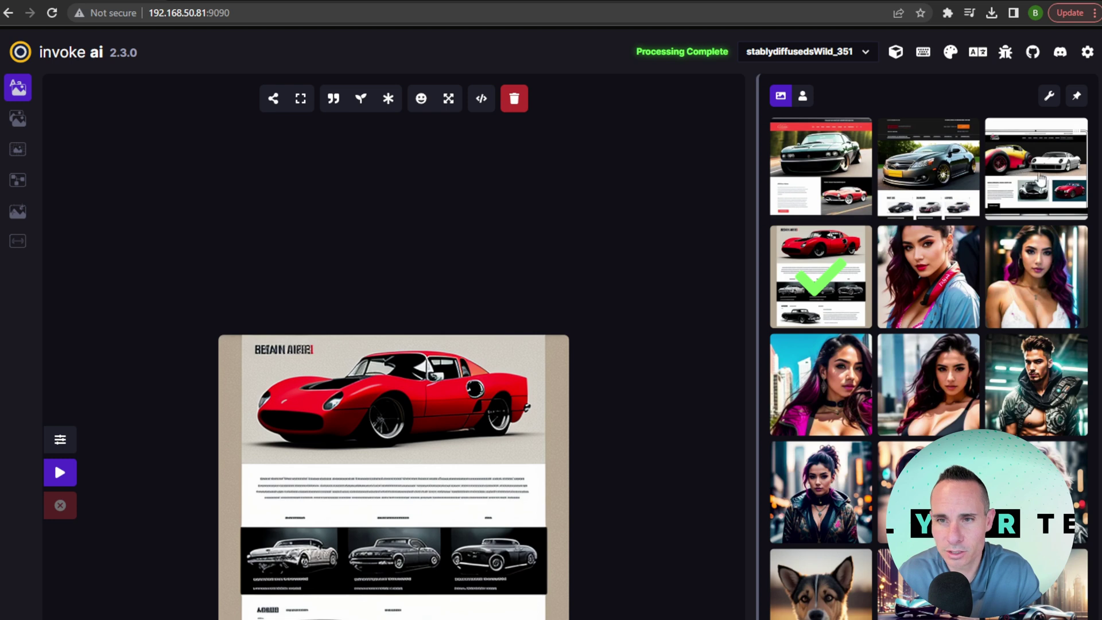
click(1038, 177)
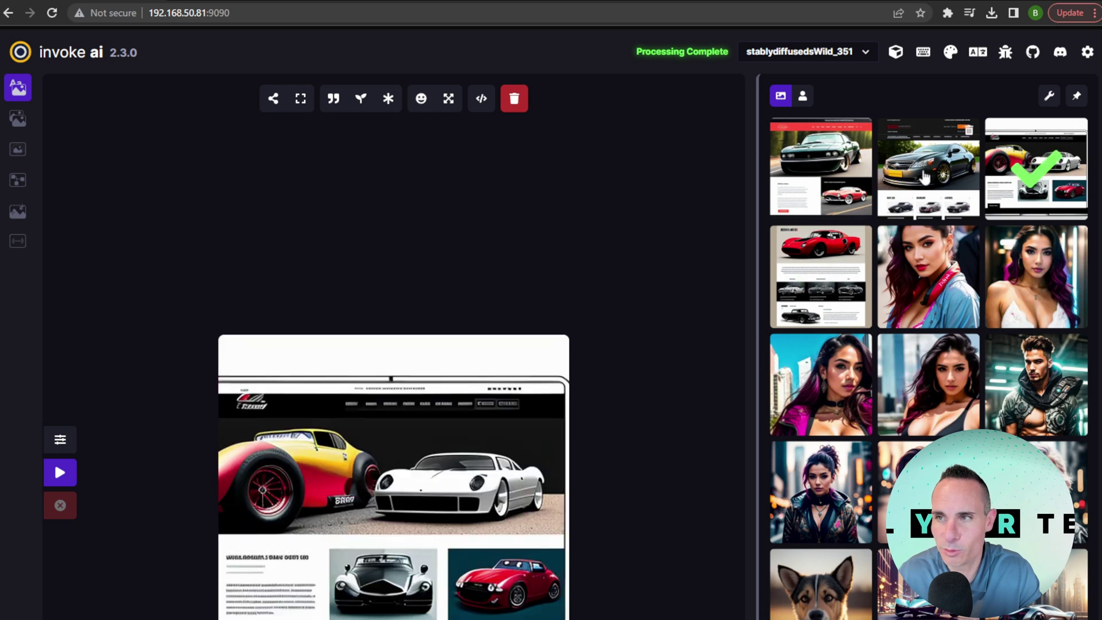
click(924, 178)
click(834, 179)
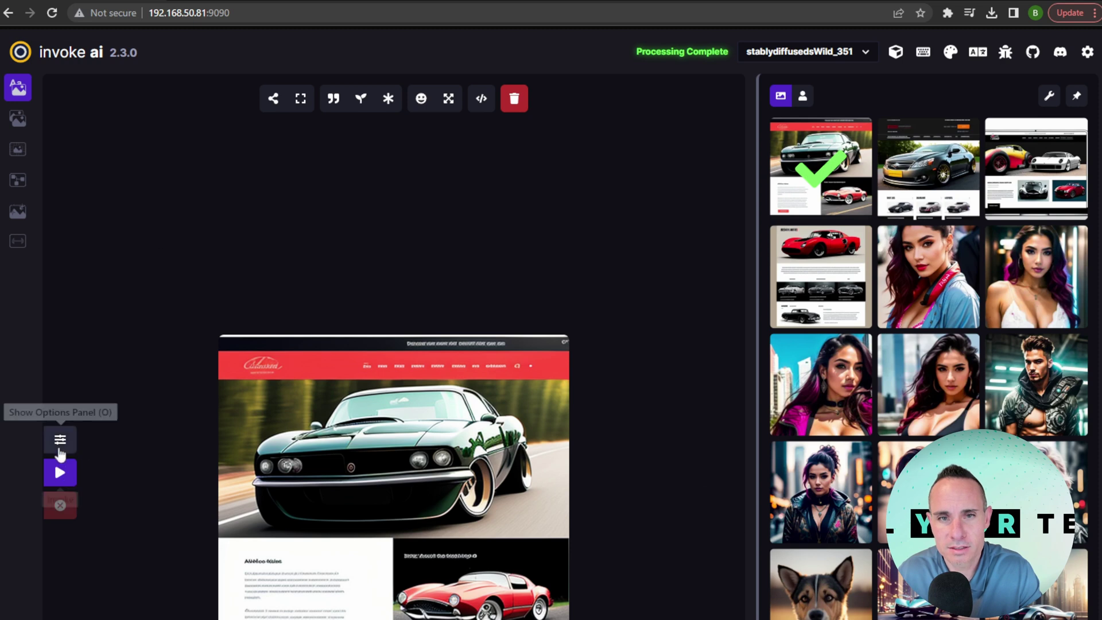
Append ', ux, ui, ux/ui' to the prompt, generate, and view the white and red car mockups
click(60, 439)
click(191, 83)
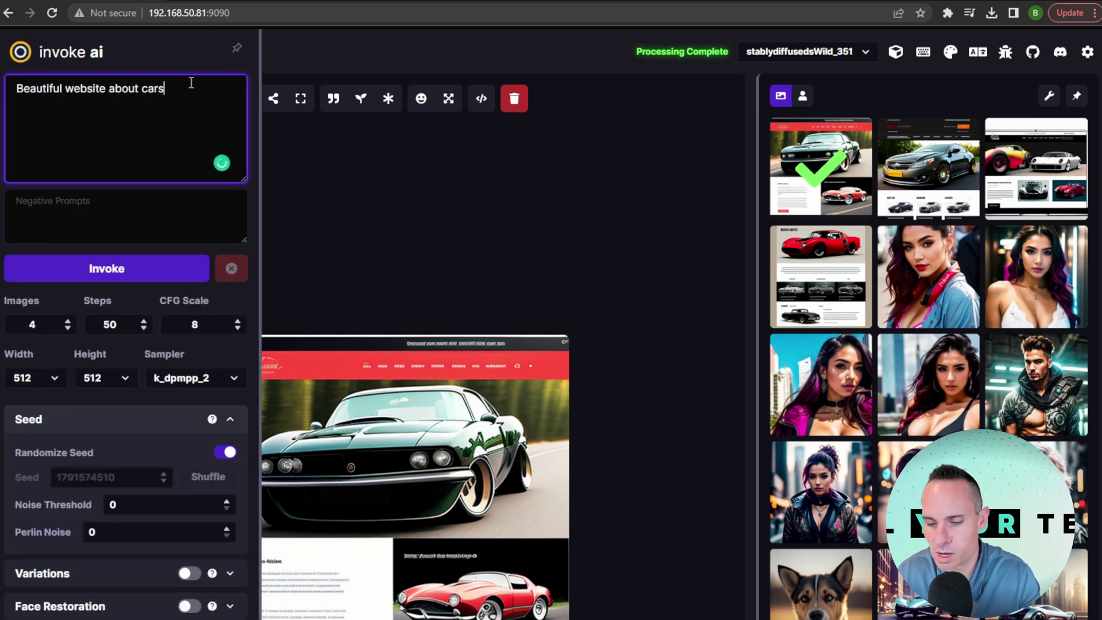
text(, ux, ui)
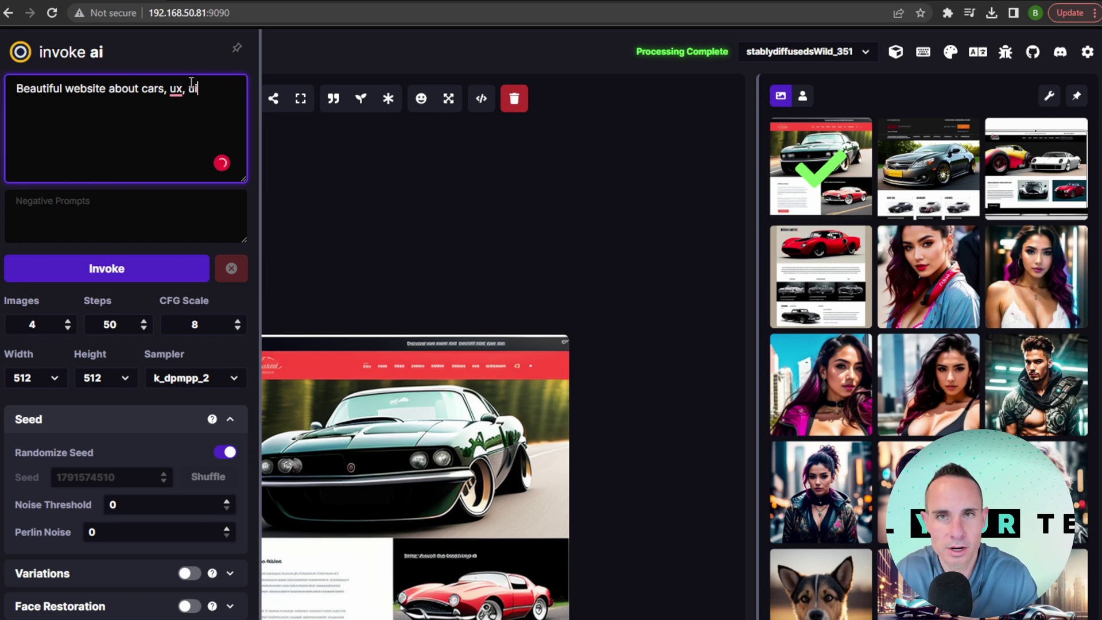
text(, ux/ui)
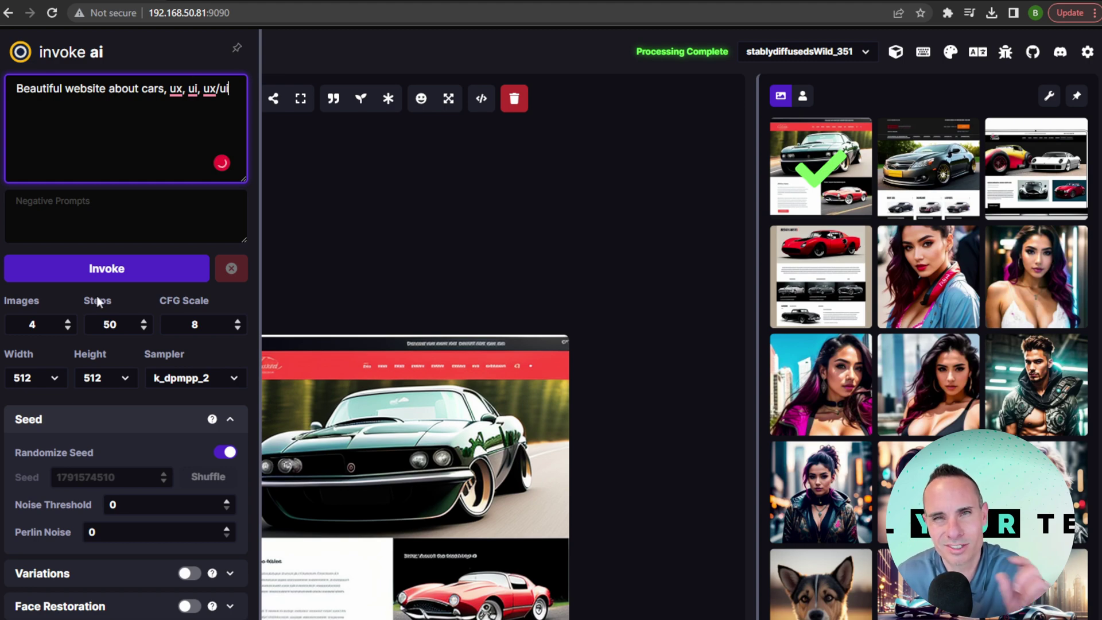
click(128, 274)
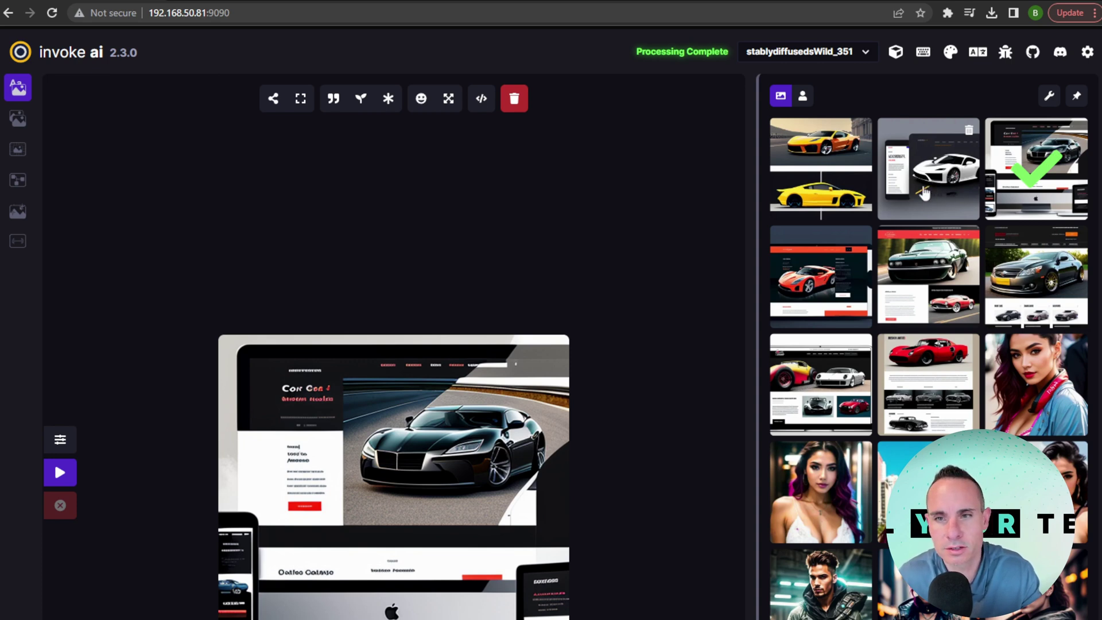
click(924, 192)
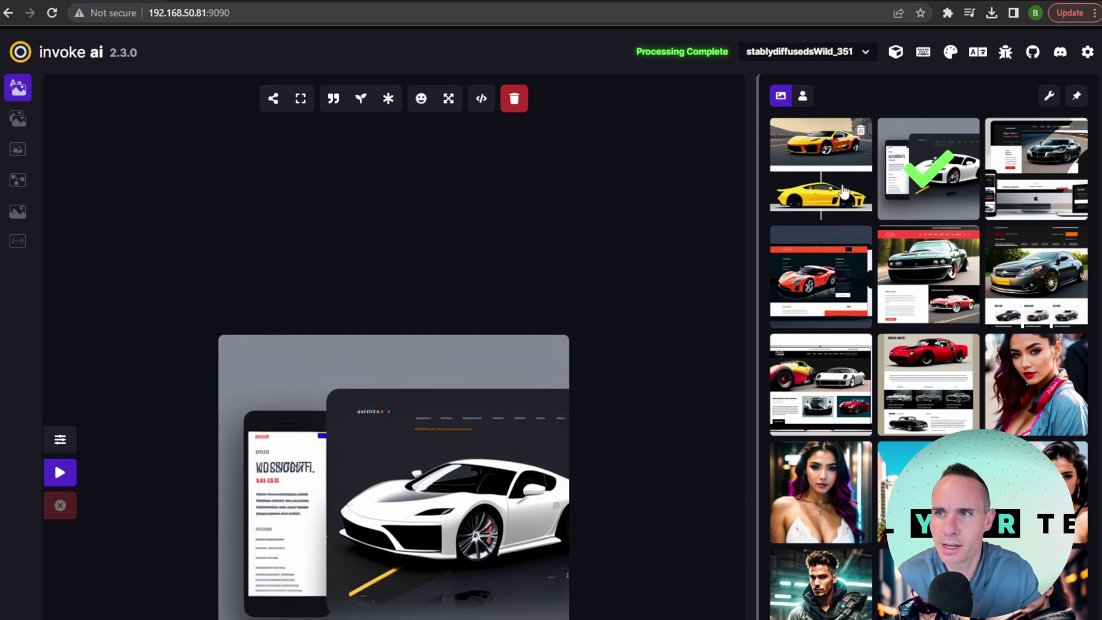
click(833, 310)
Change the prompt to 'Beautiful website about the tesla model s' and generate images
click(950, 210)
click(61, 439)
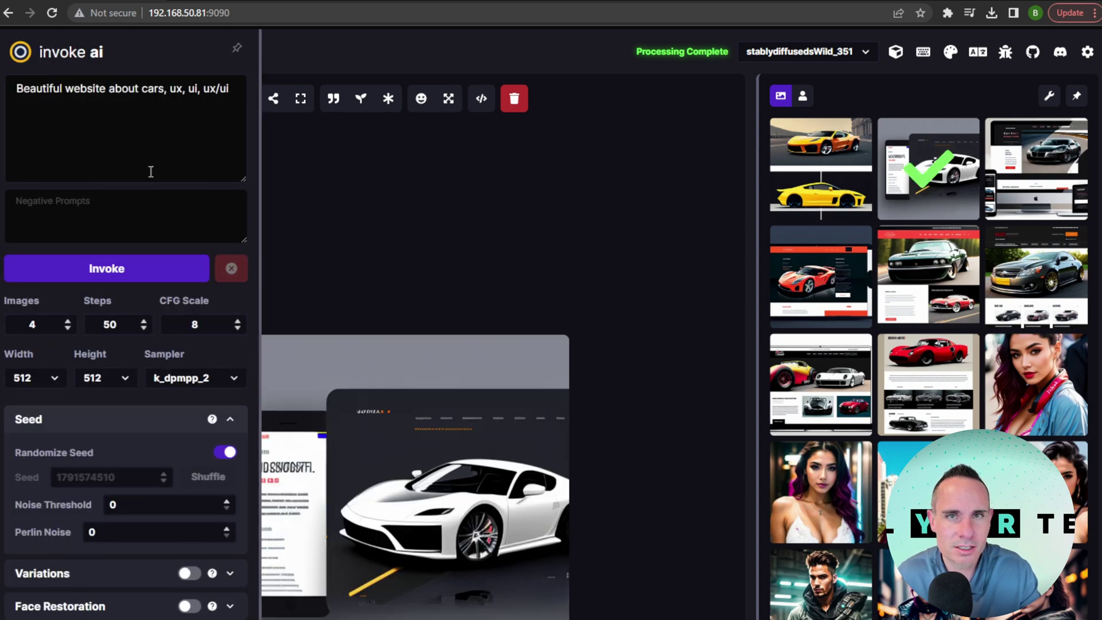
click(163, 88)
drag(164, 87, 253, 88)
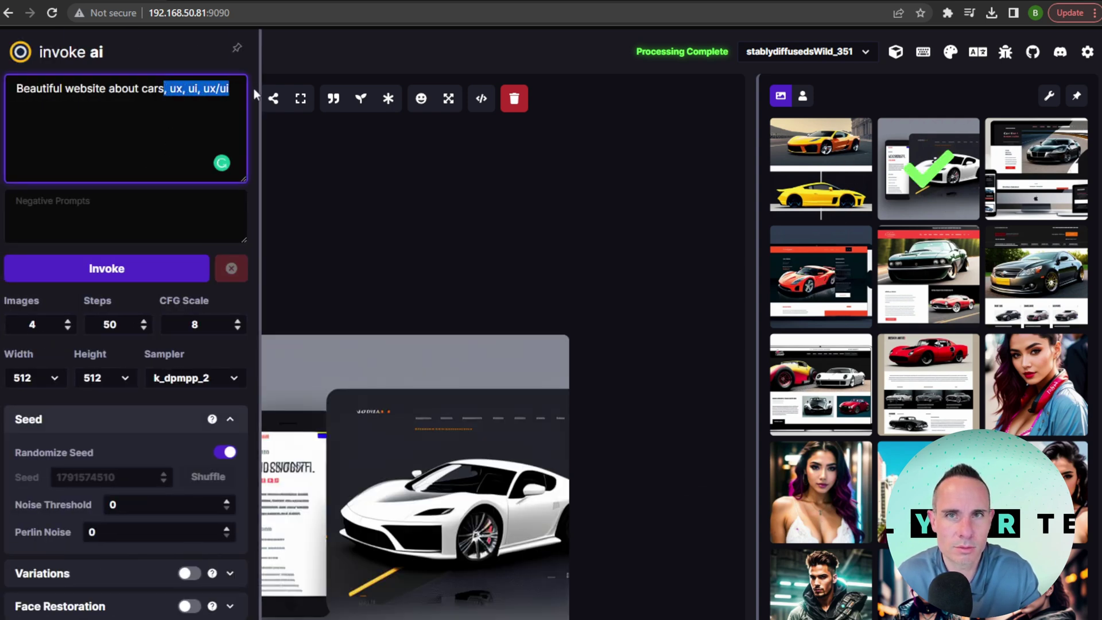
key(BackSpace)
key(BackSpace)
key(BackSpace)
key(BackSpace)
key(BackSpace)
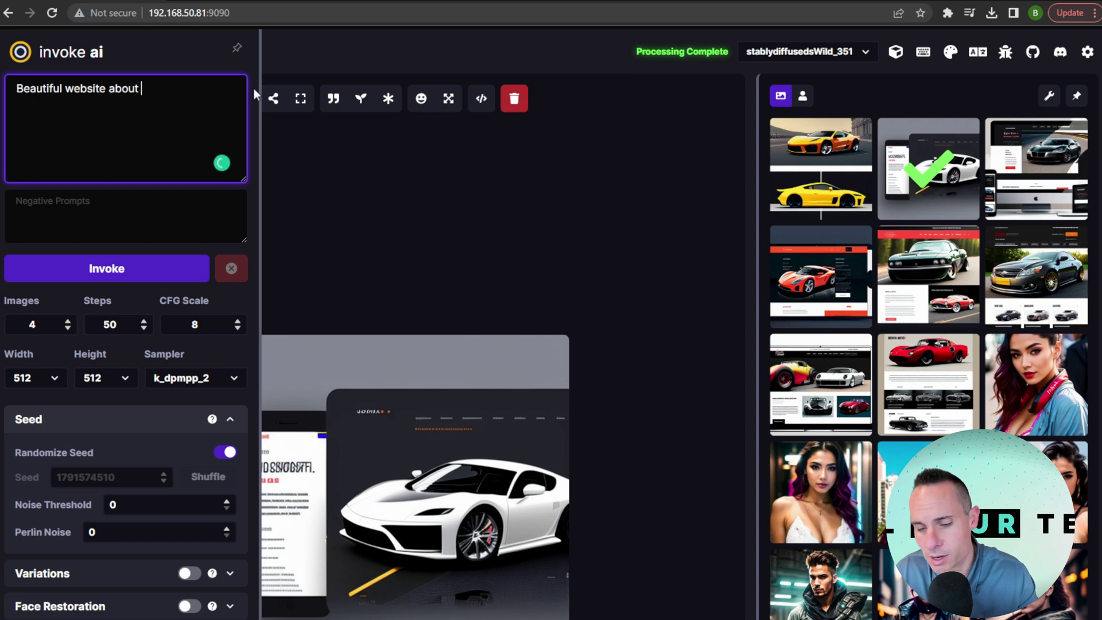
text(the tesla m)
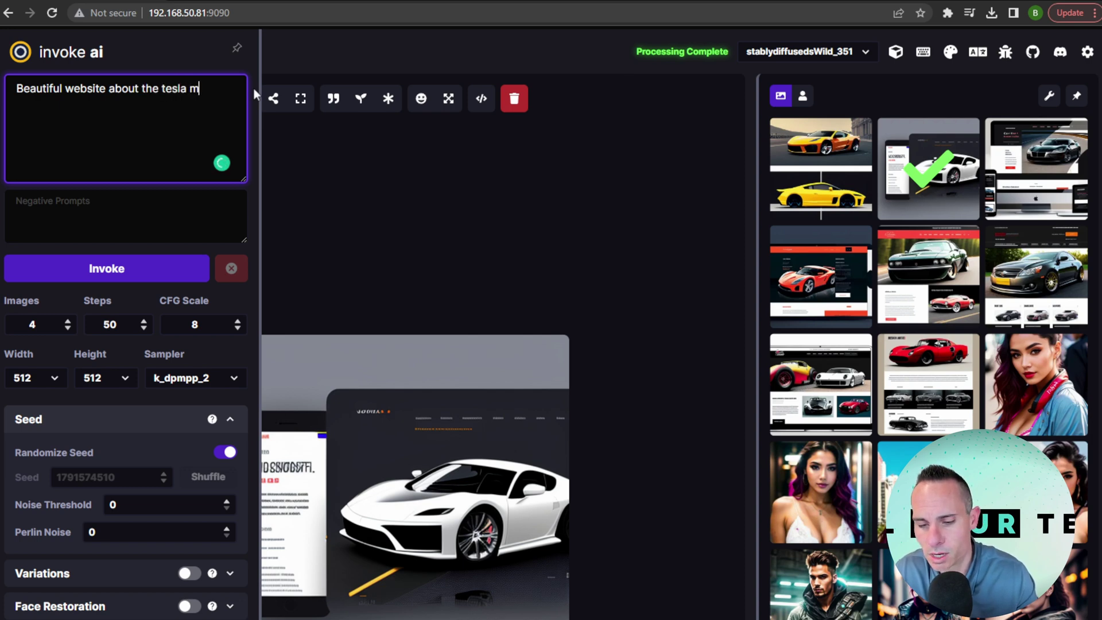
text(odel s)
click(114, 271)
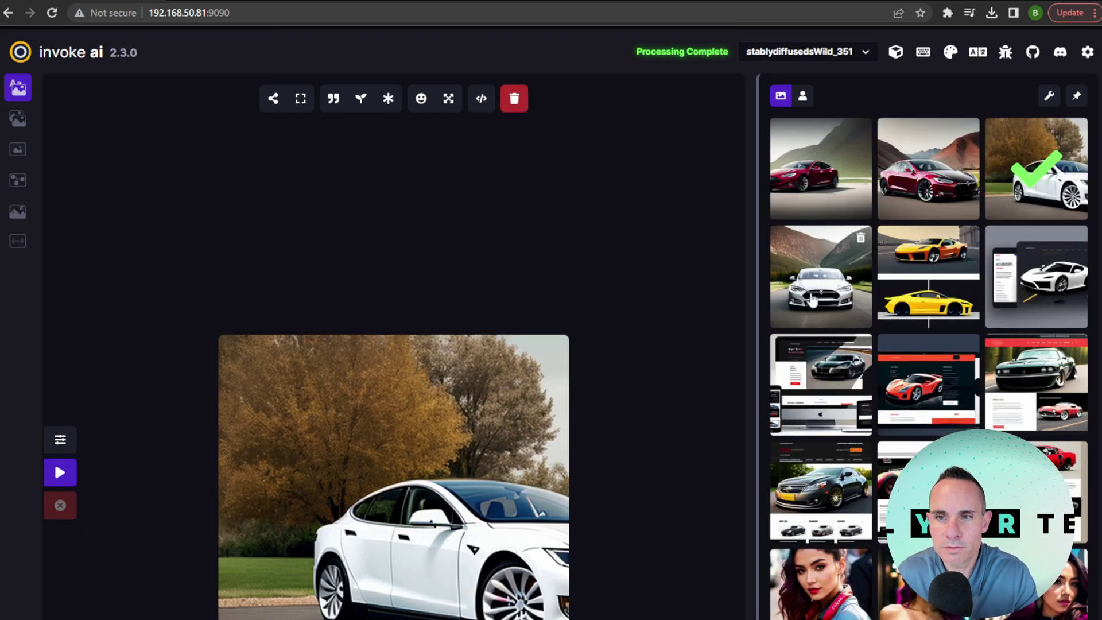
Reword the prompt to 'cars featuring the tesla model s', ending 'ux, UI, ux/ui', and generate four images
click(811, 299)
click(947, 184)
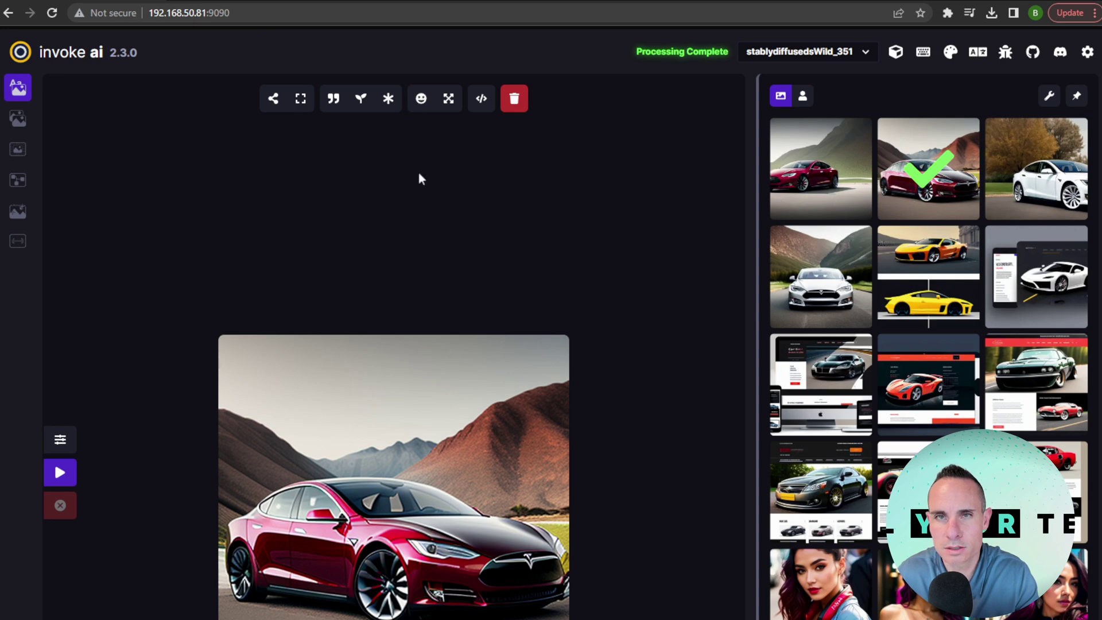
click(62, 440)
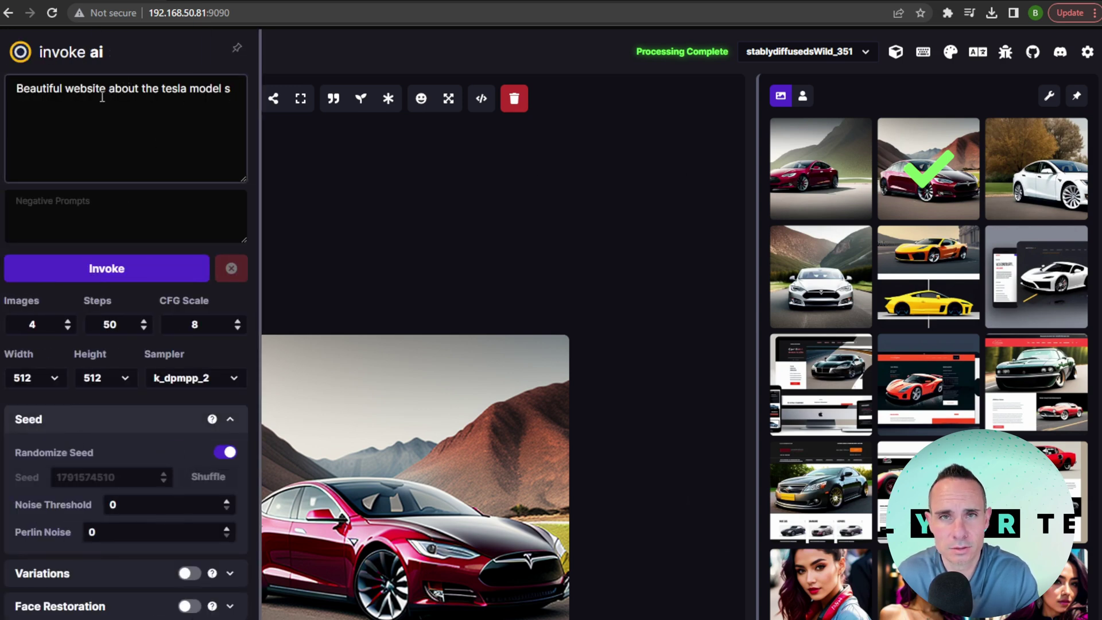
drag(142, 88, 244, 86)
key(BackSpace)
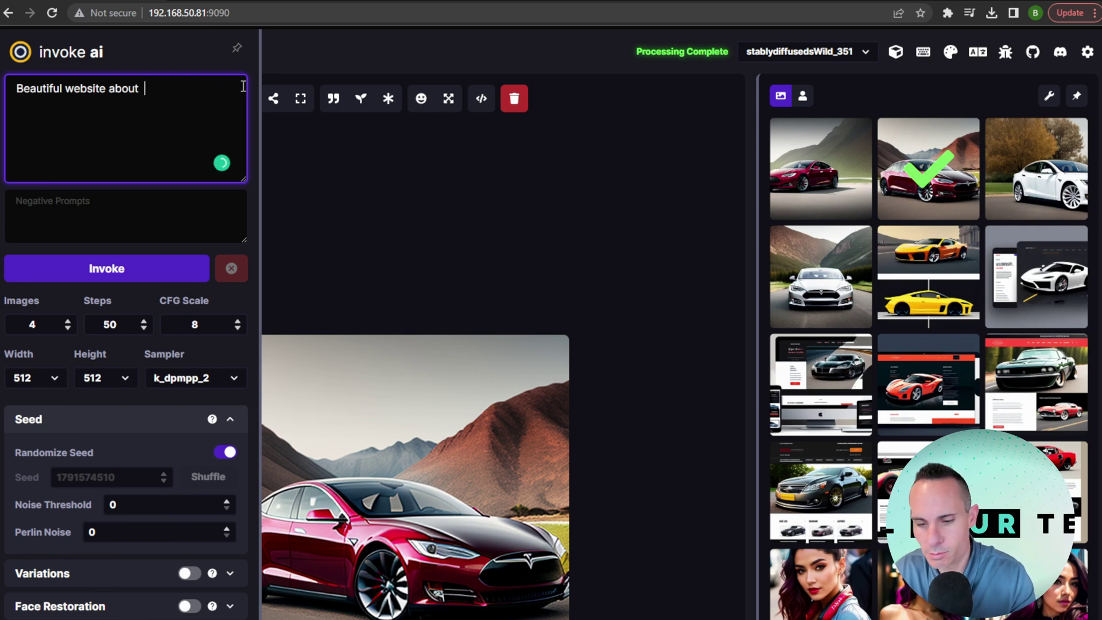
text(cars featuring the te)
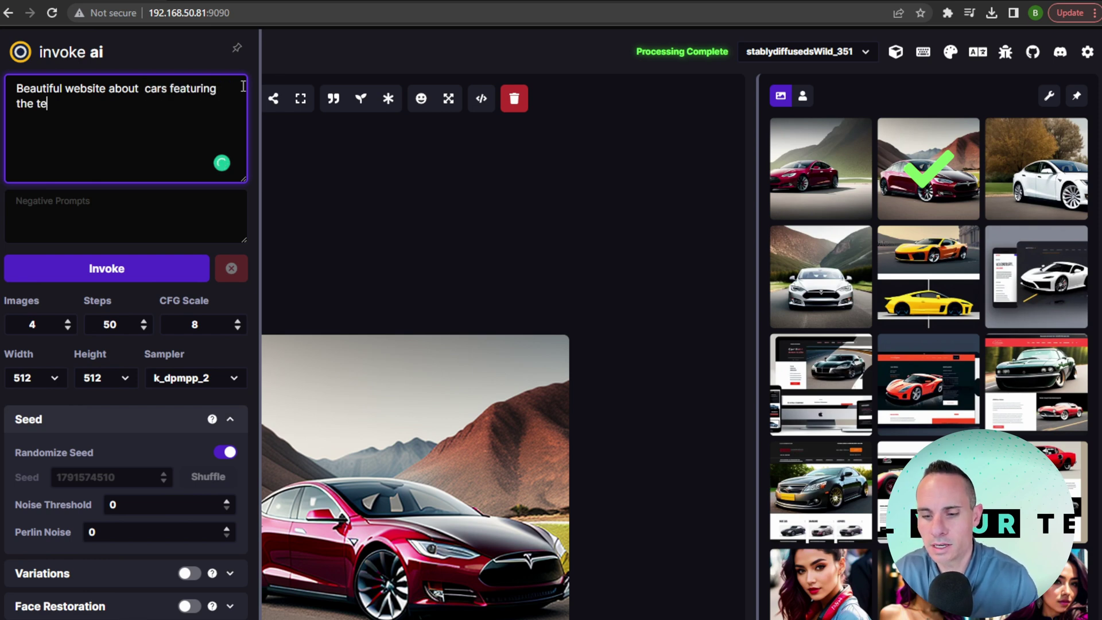
text(sla model s, ux, ui)
key(BackSpace)
key(BackSpace)
text(UI, ux/ui)
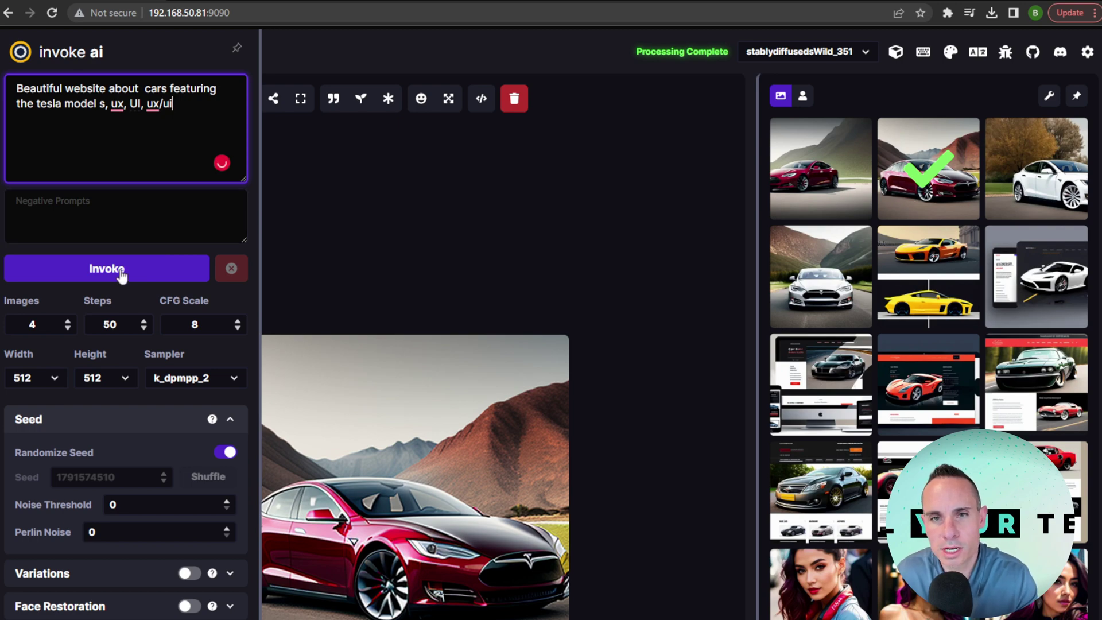
click(121, 275)
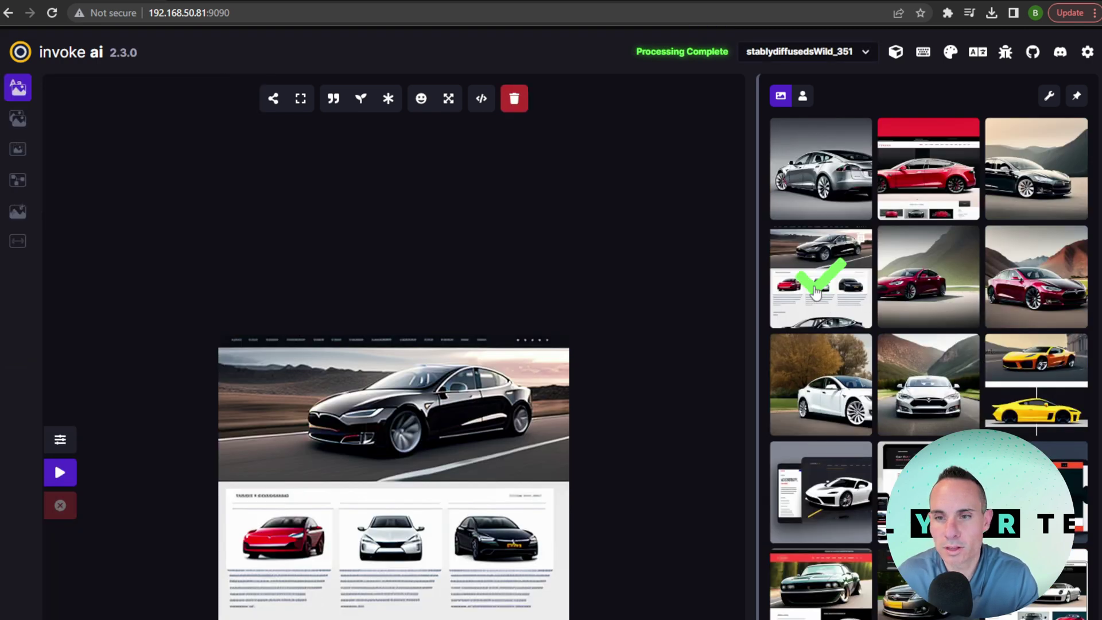
Compare the black, red and silver Tesla results and pick the black-banner mockup for sharing
click(1045, 193)
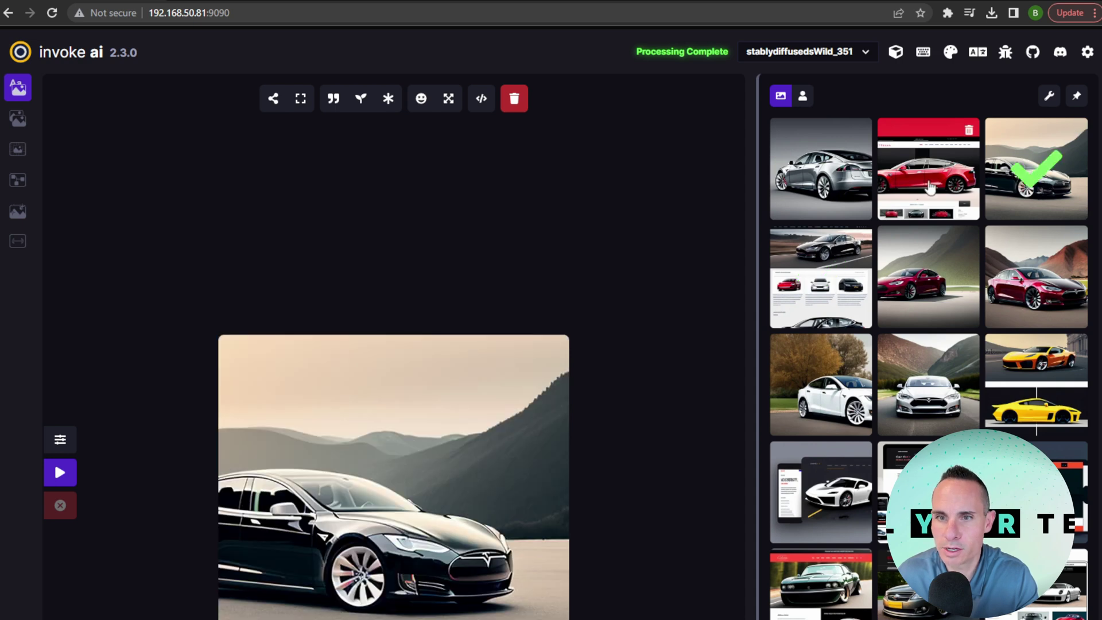
click(935, 188)
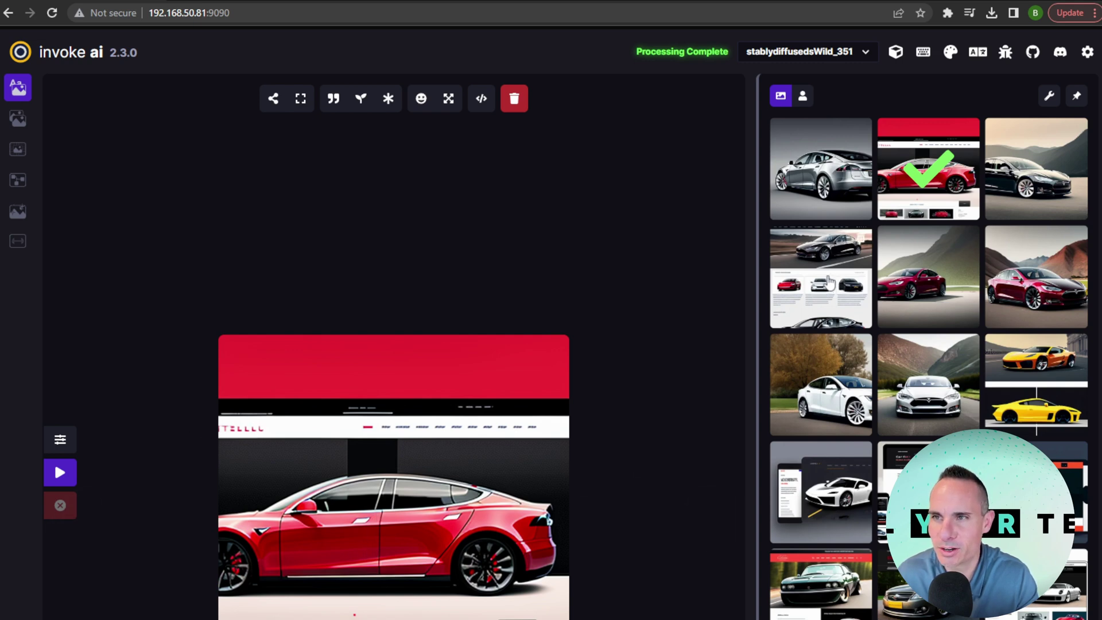
click(825, 181)
click(832, 284)
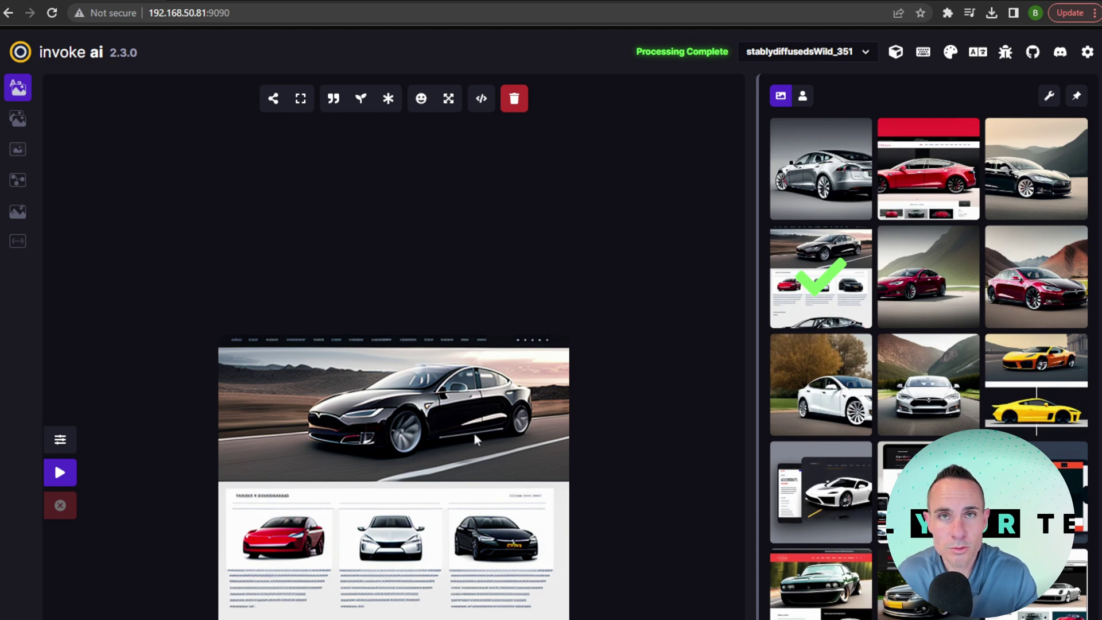
click(274, 99)
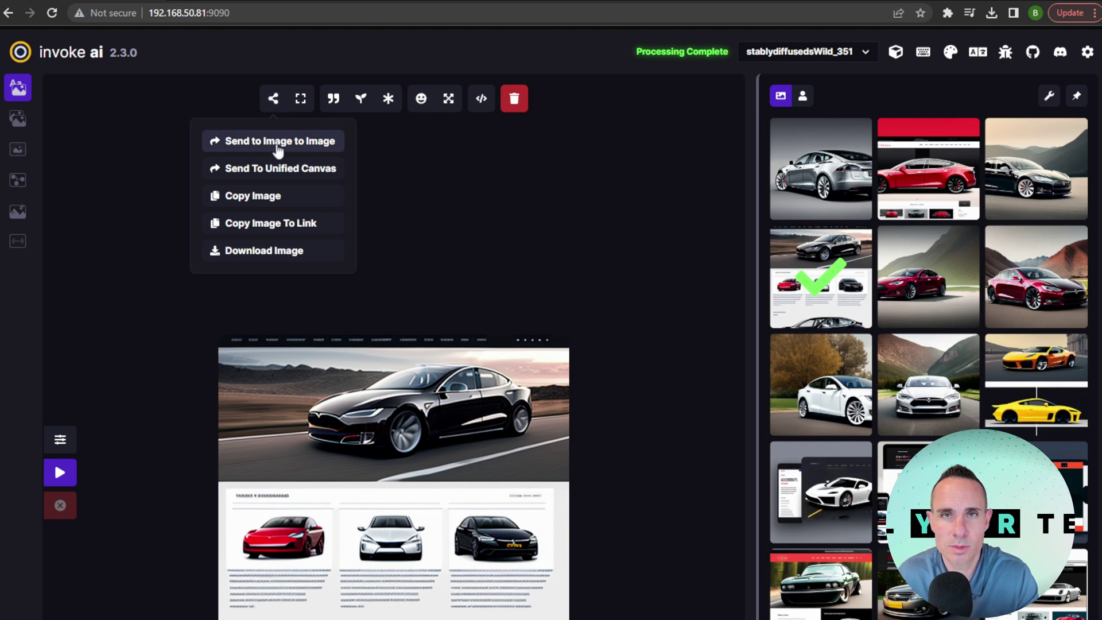
Send the black Tesla mockup to Image to Image and generate one variation
click(279, 151)
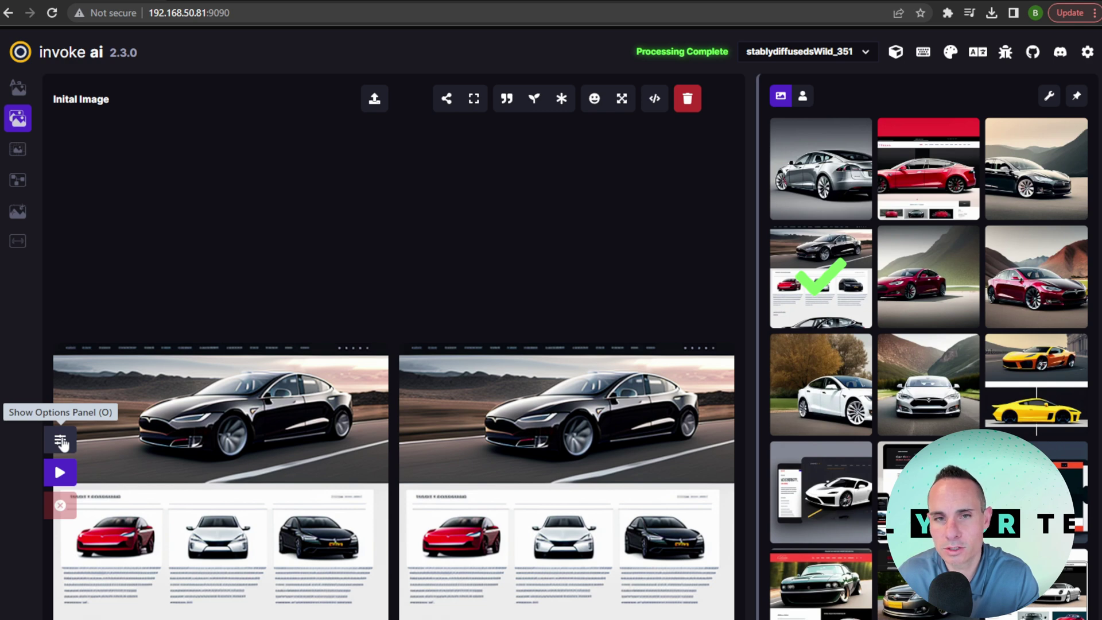
click(61, 440)
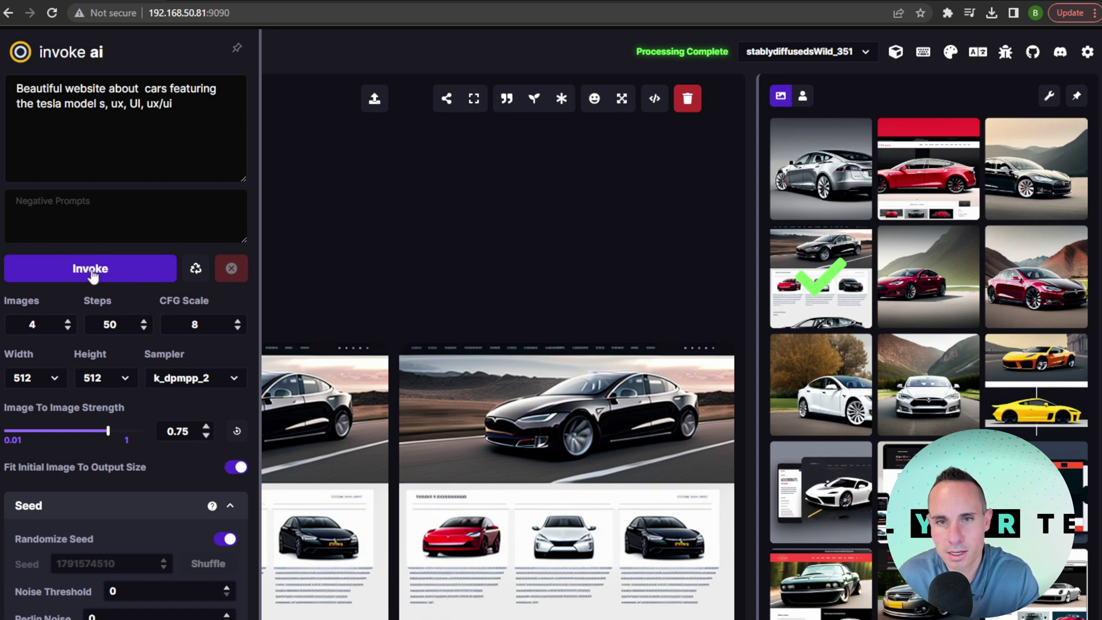
click(67, 328)
click(68, 328)
click(68, 328)
click(90, 274)
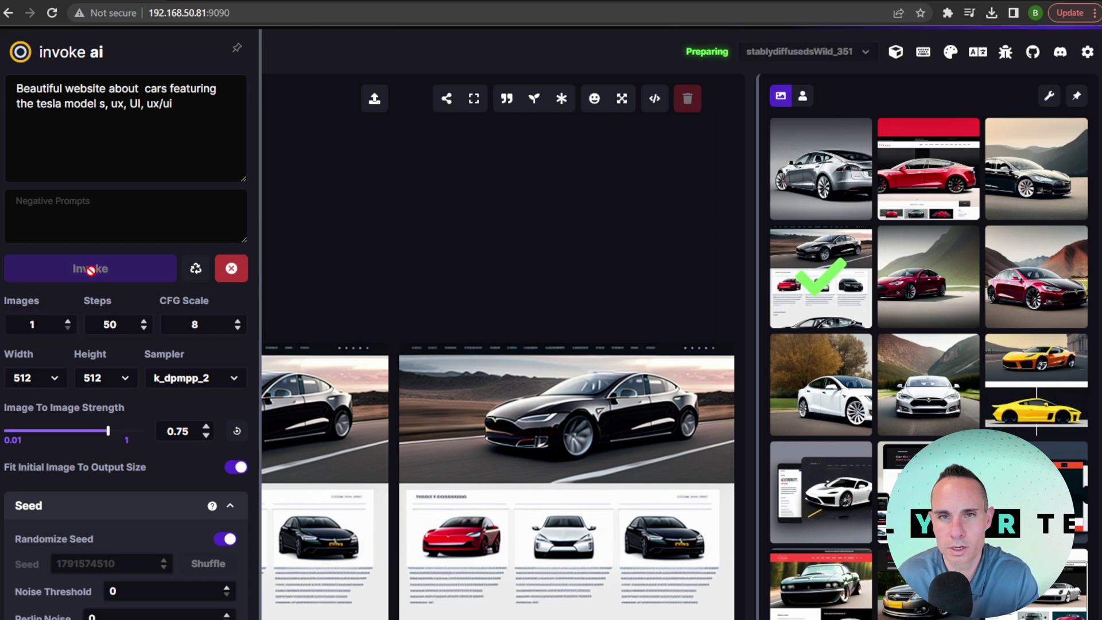
Inspect the new variation enlarged, then close the viewer and the settings panel
key(z)
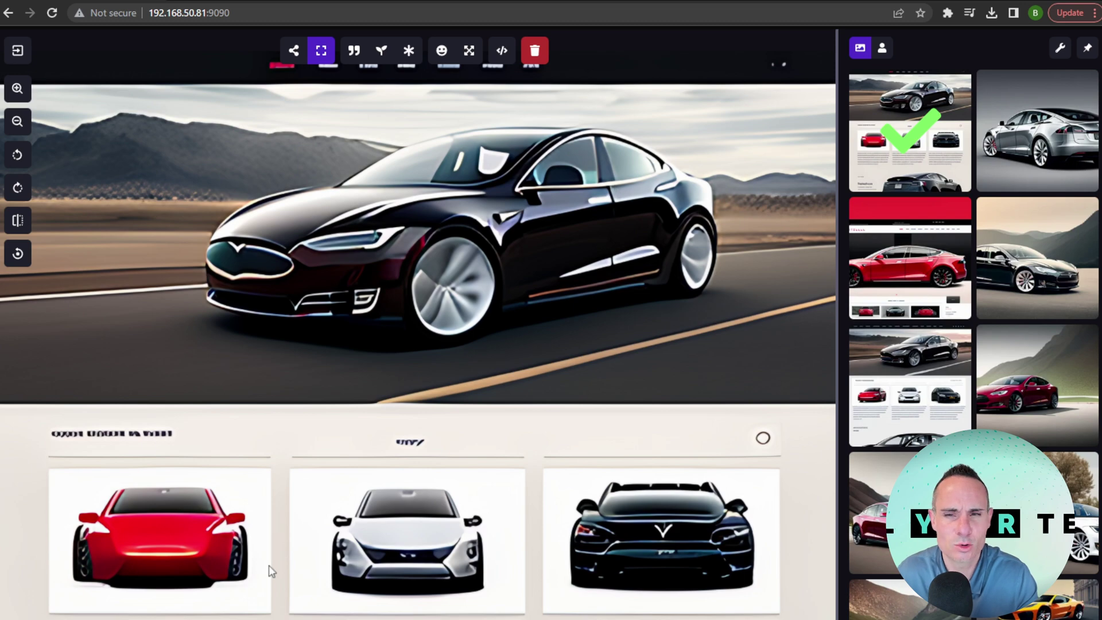
click(323, 54)
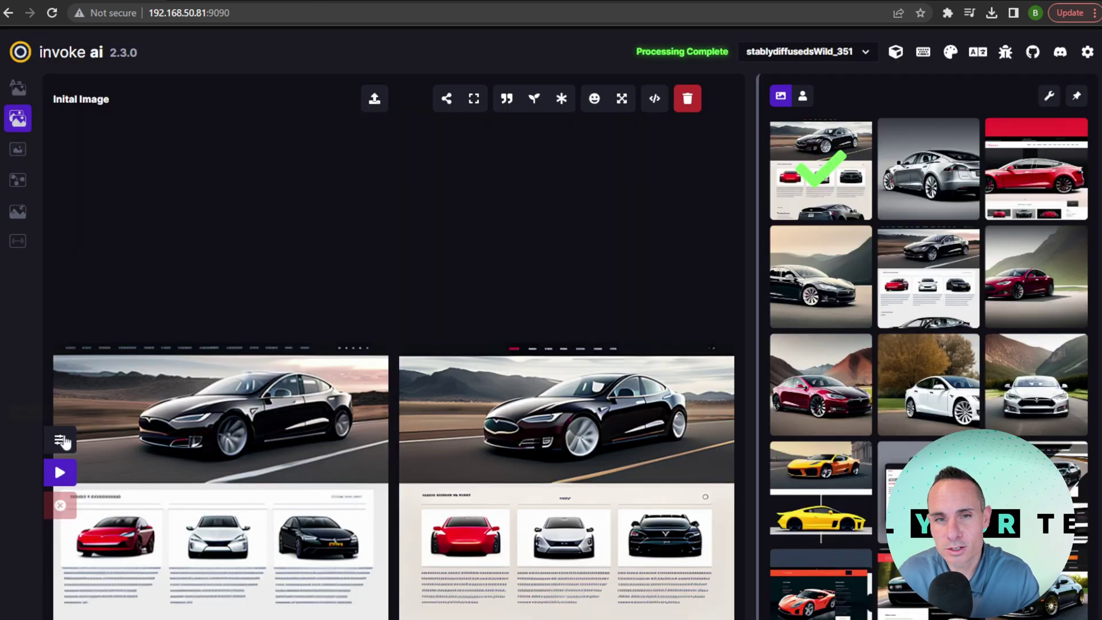
click(60, 443)
click(443, 271)
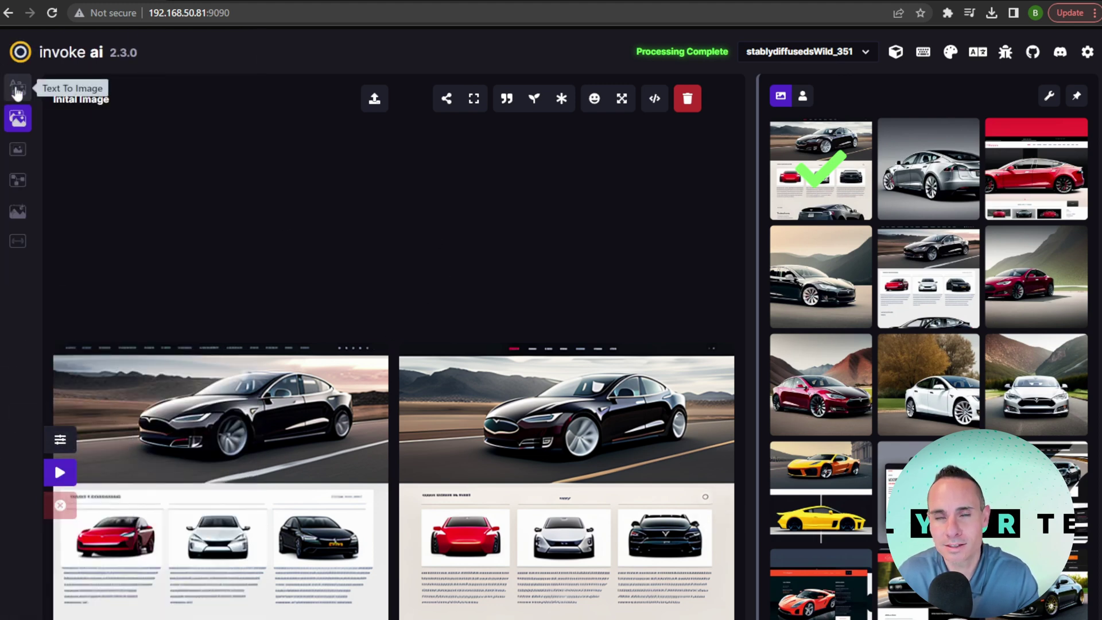
In Text To Image, replace the prompt with 'hyperrealistic photo of a tesla model s driving down a road for use of a website'
click(17, 91)
click(60, 439)
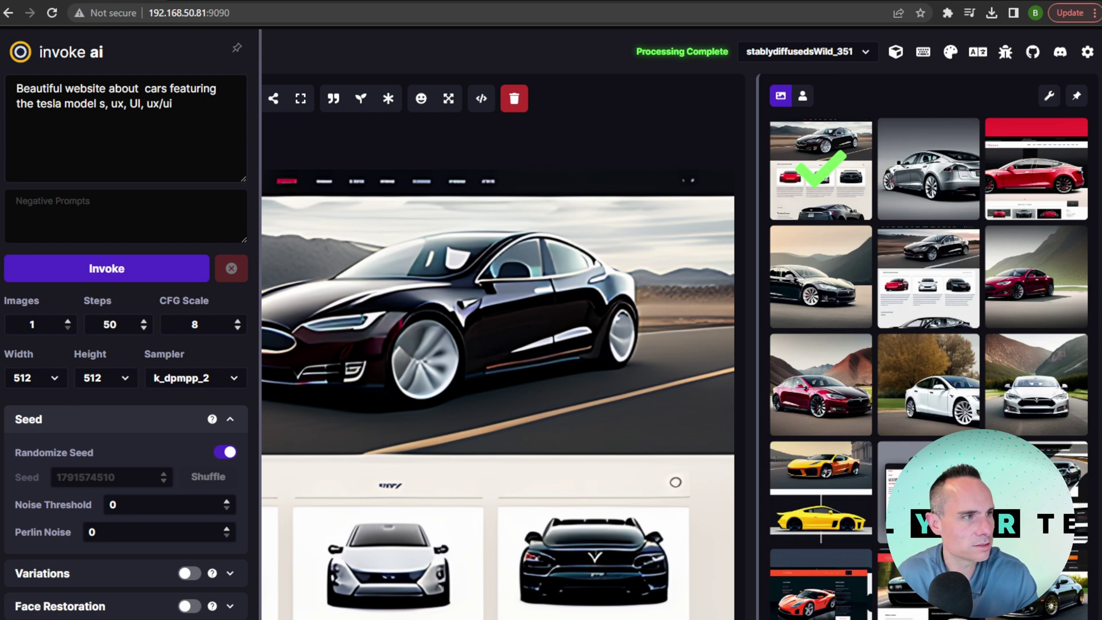
drag(184, 105, 16, 88)
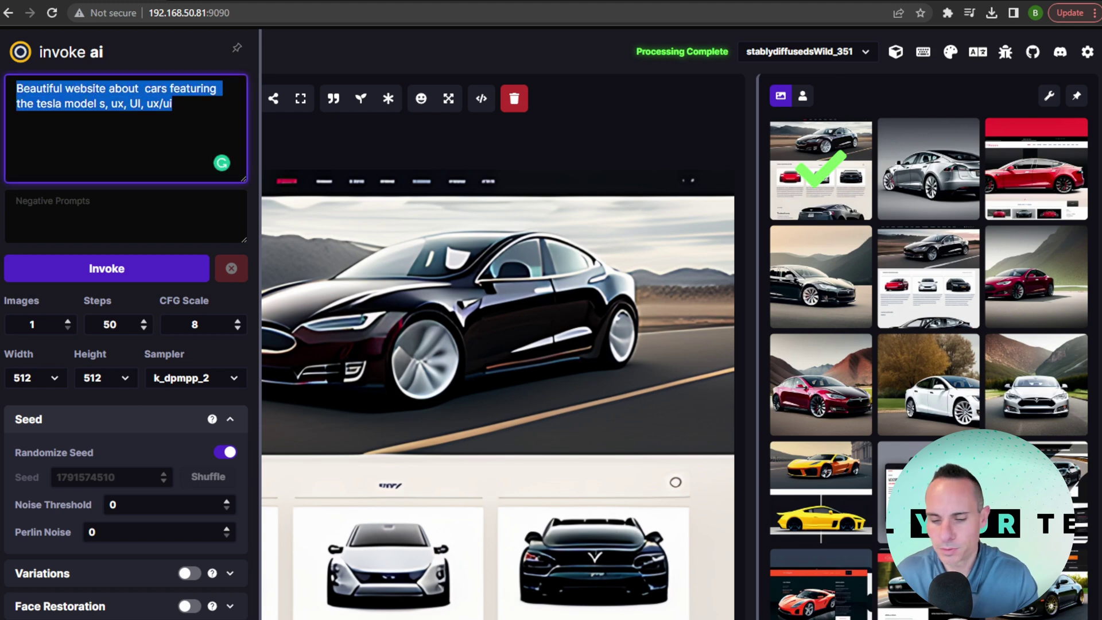
text(hype)
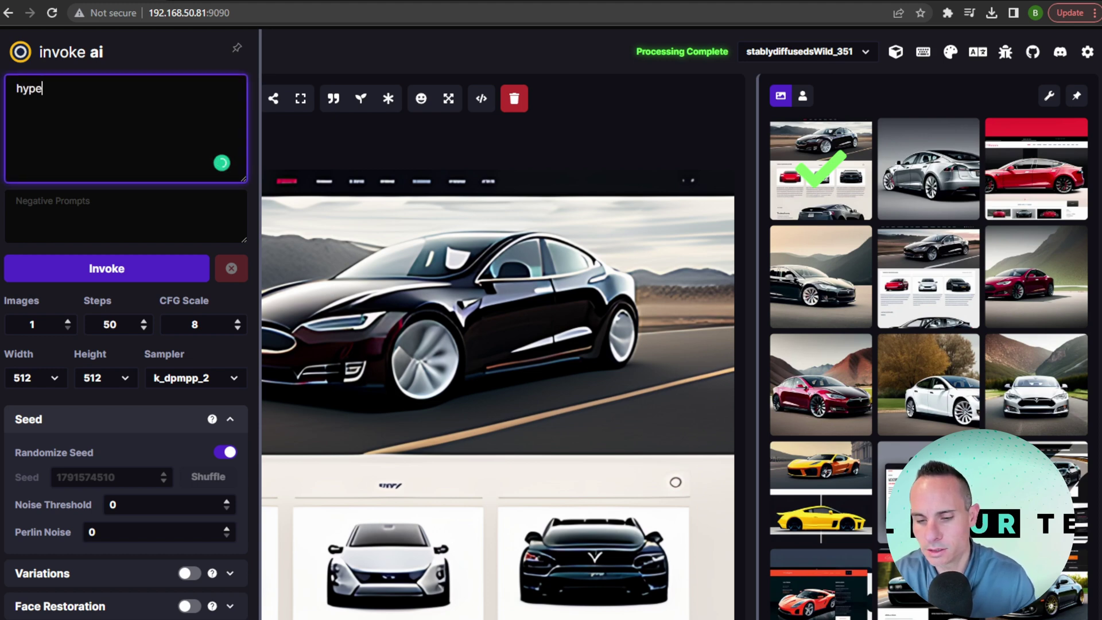
text(rrealistic photo of)
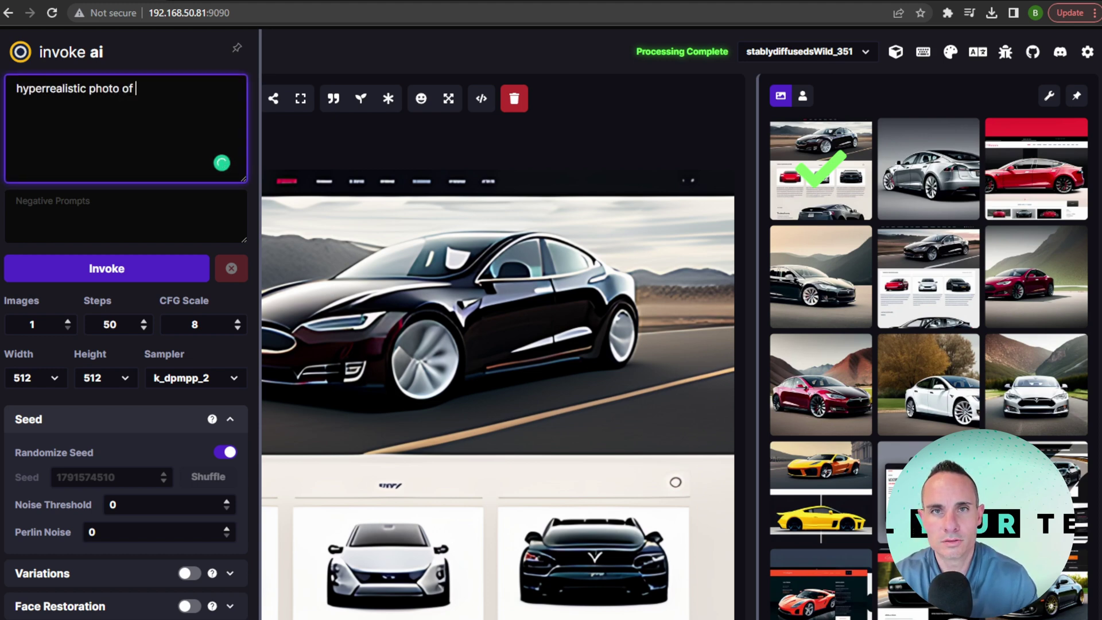
text( a tesla model s driving down a road for use of a website)
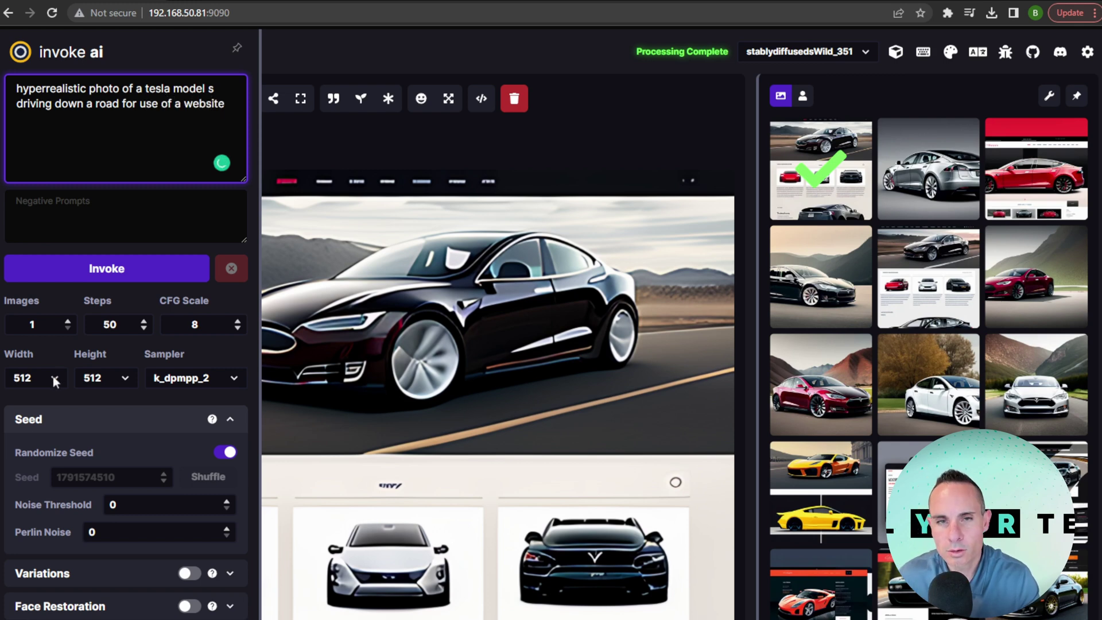
Set the width to 1024 and the image count to 4, then generate
click(53, 376)
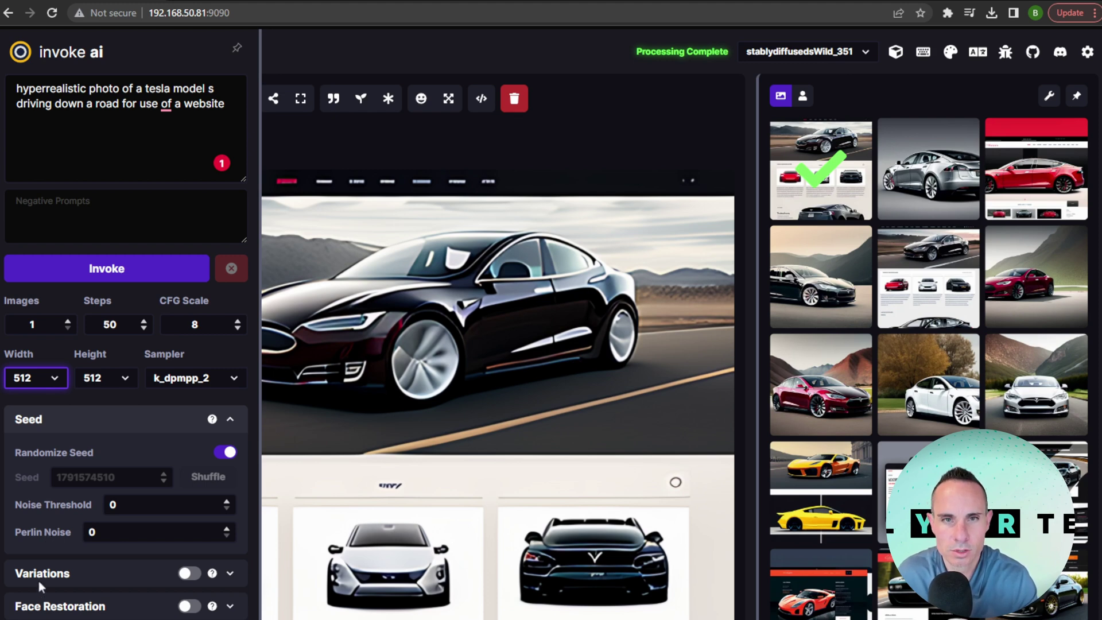
key(Down)
key(Down)
key(Down)
key(Down)
key(Down)
key(Down)
key(Down)
key(Down)
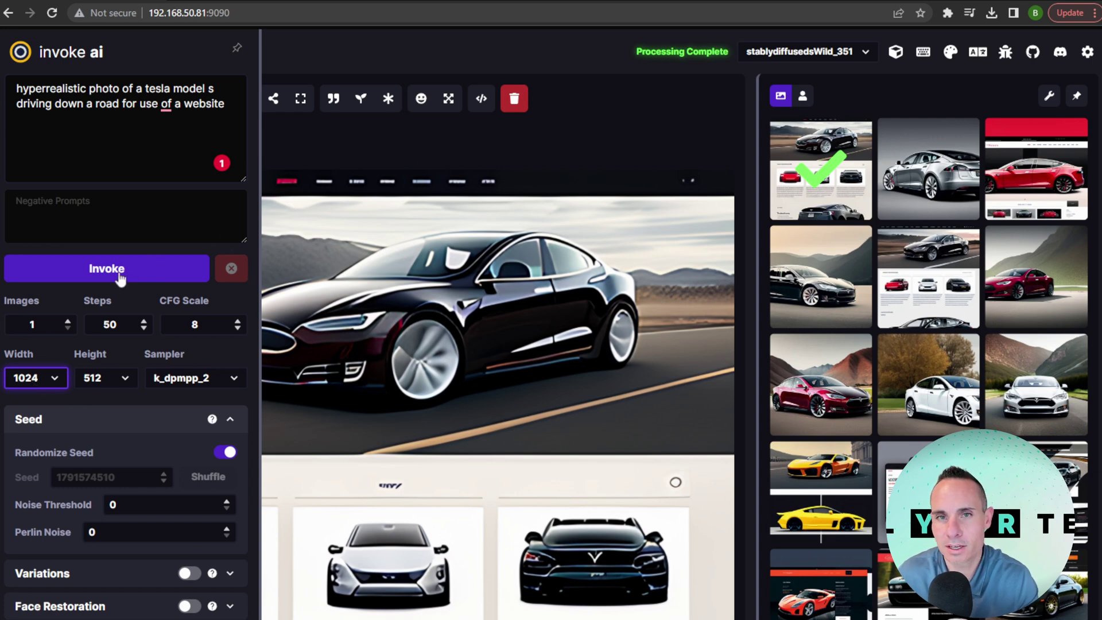
click(70, 325)
key(BackSpace)
text(4)
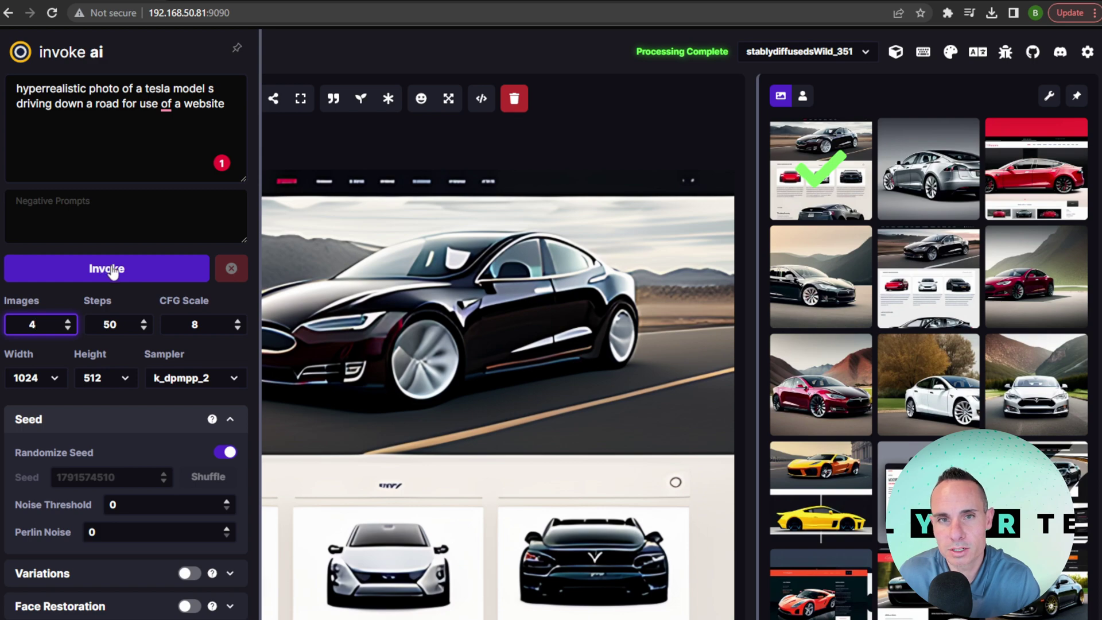
click(112, 270)
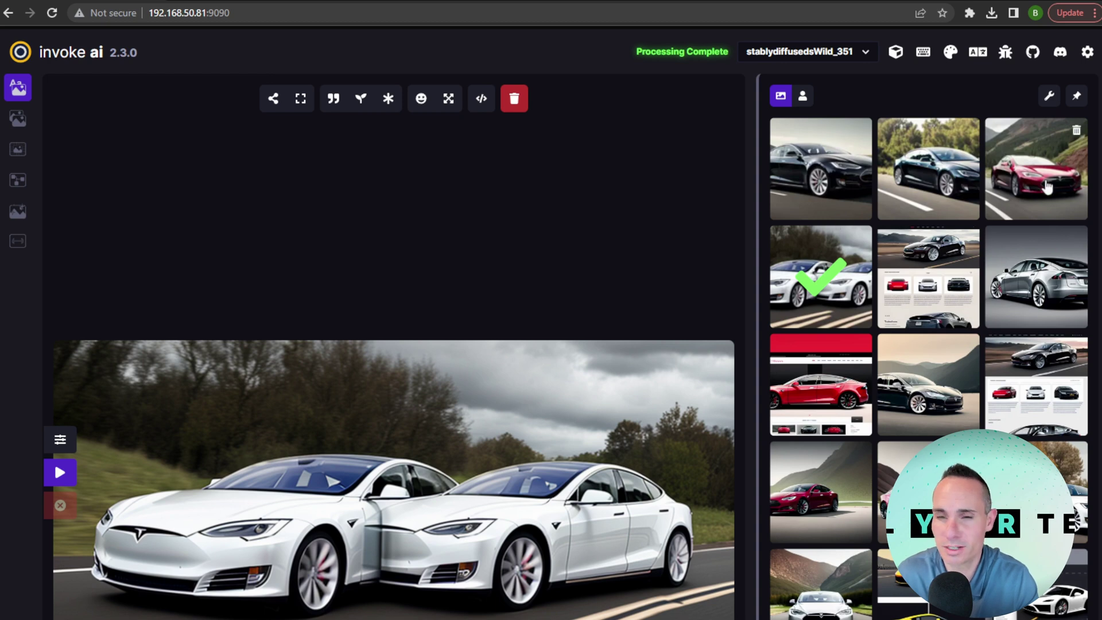
View the red Tesla on the mountain road, then the black Teslas by trees and with hills
click(1047, 187)
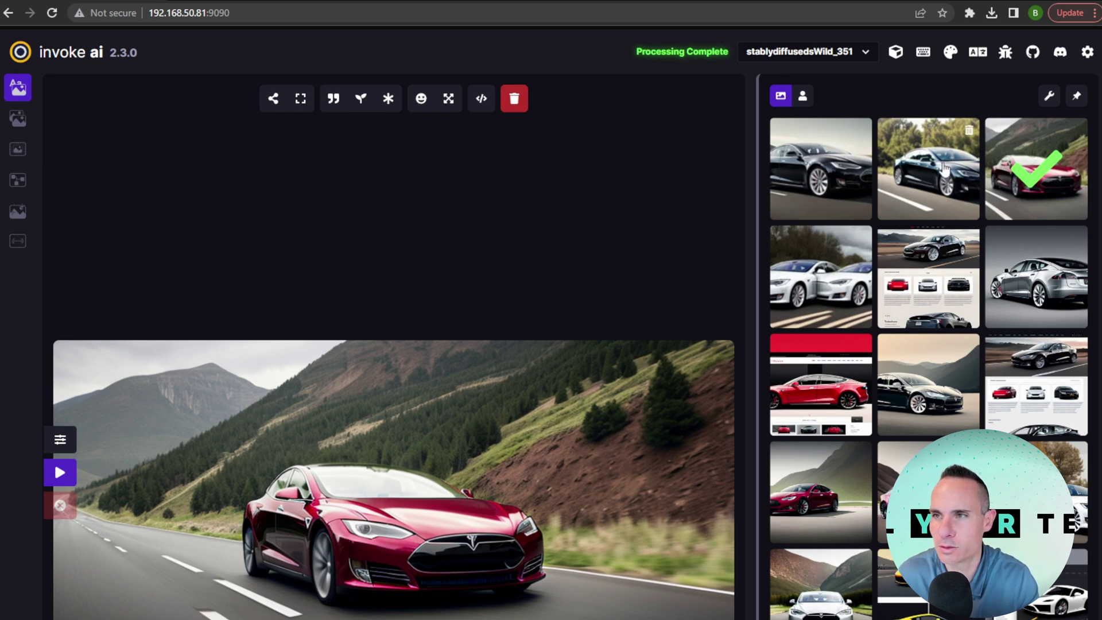
click(938, 170)
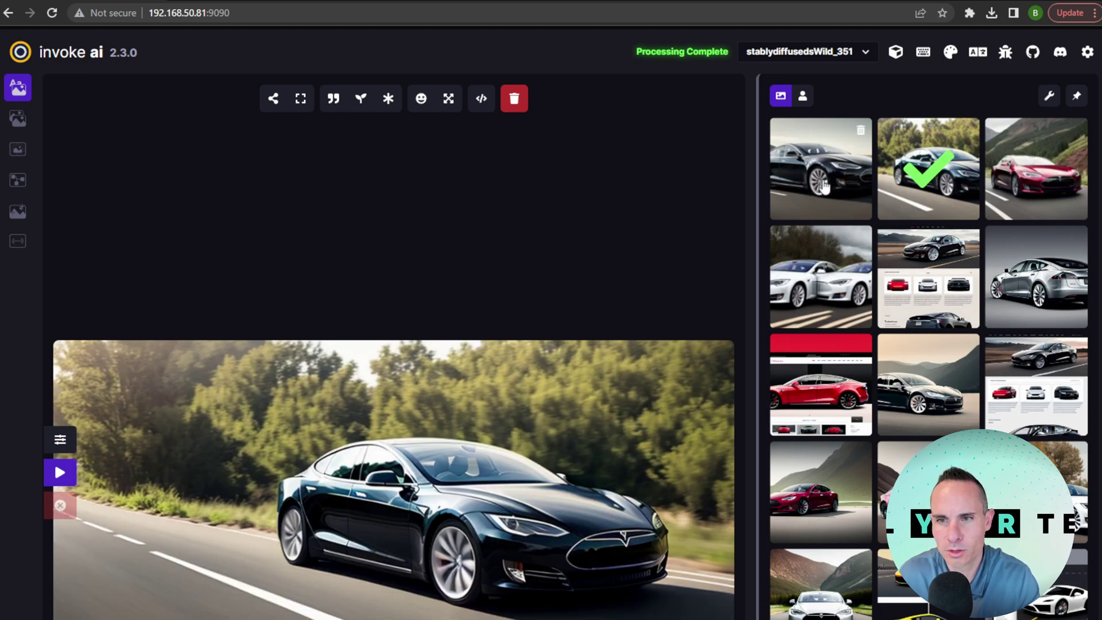
click(827, 191)
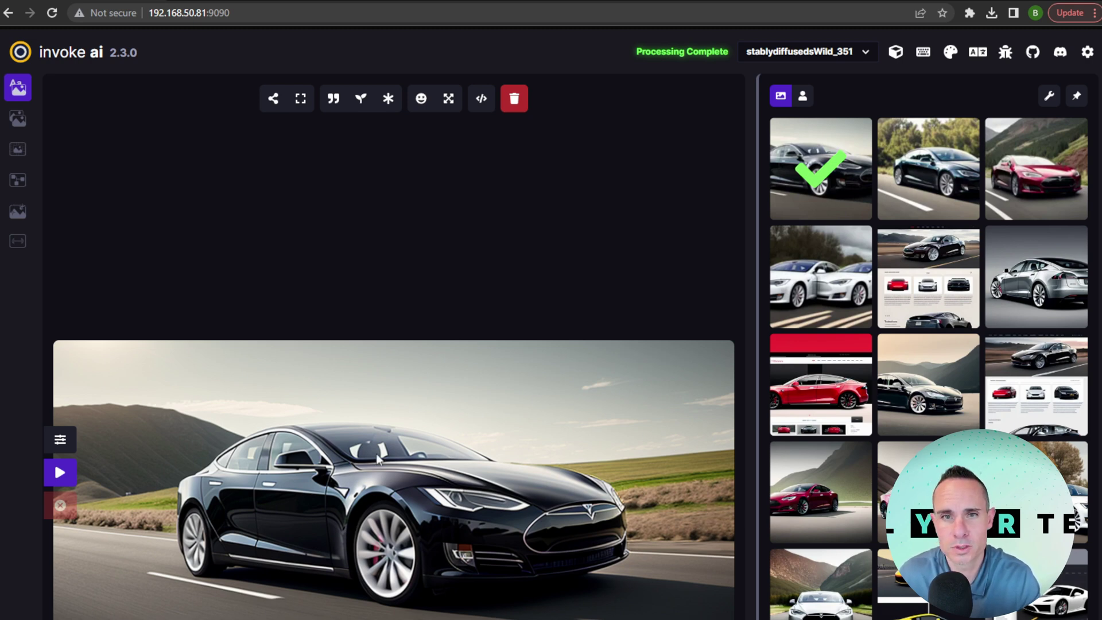
Send the black Tesla road photo to Image to Image and generate one variation
click(274, 100)
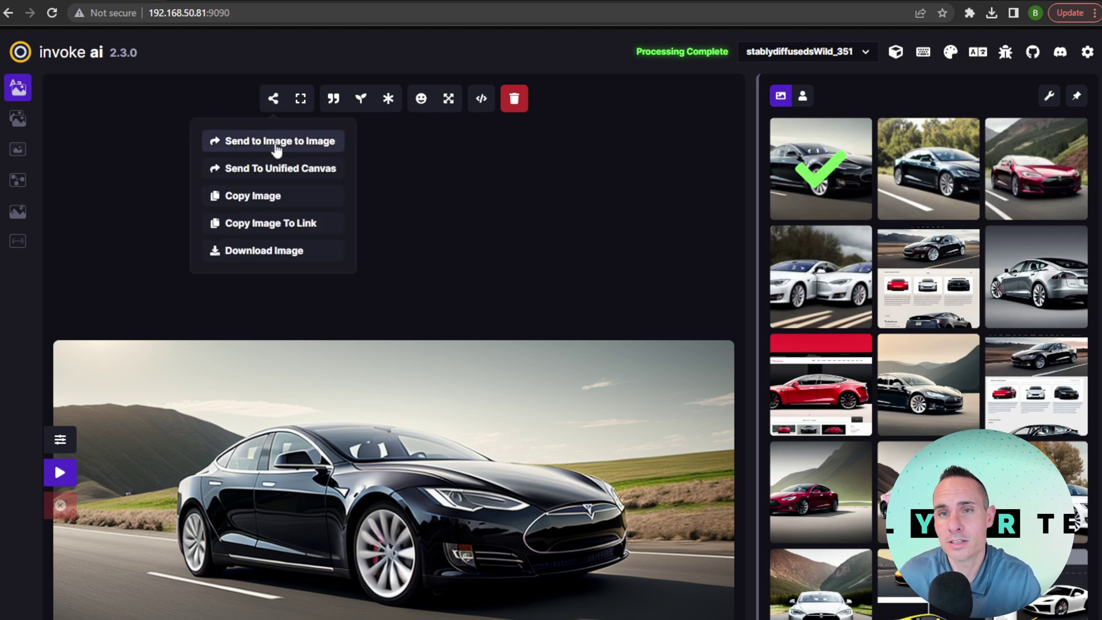
click(276, 146)
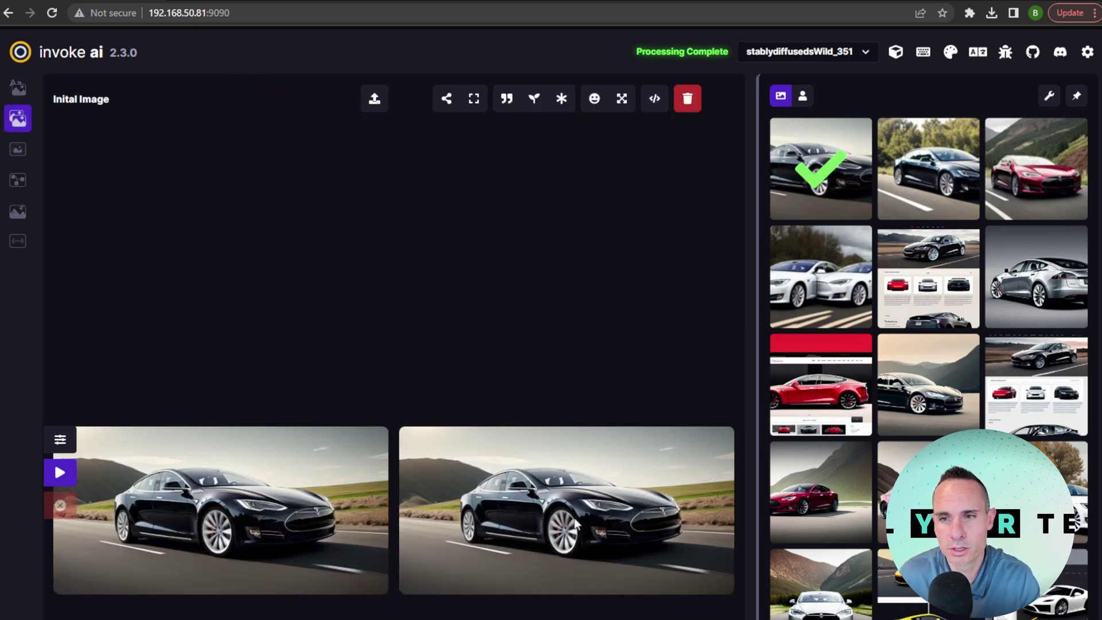
click(58, 439)
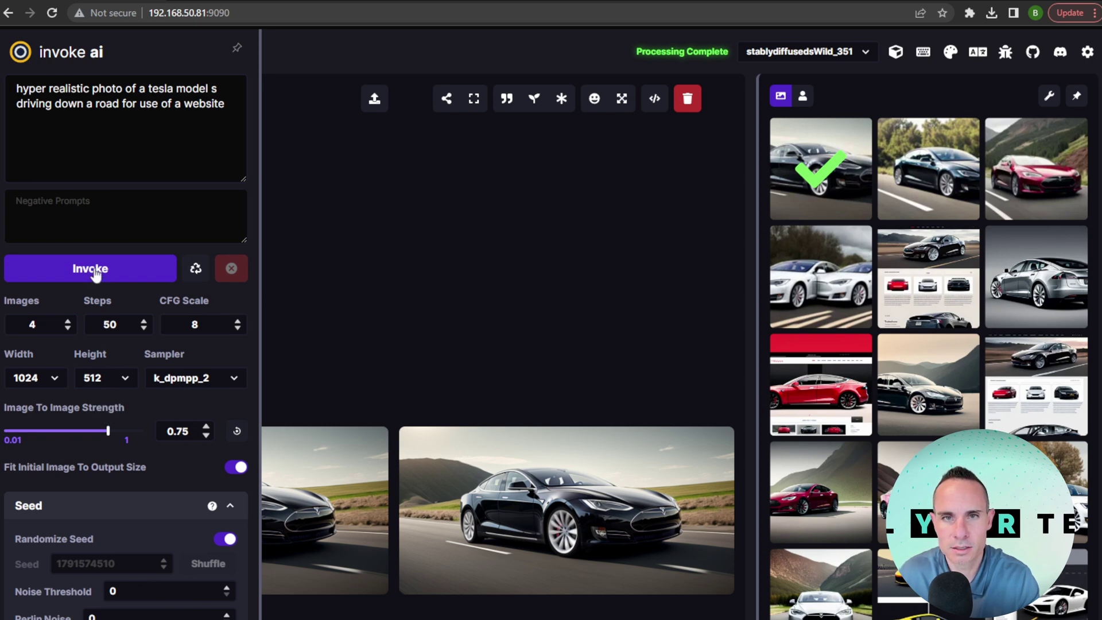
click(67, 330)
click(68, 329)
click(67, 328)
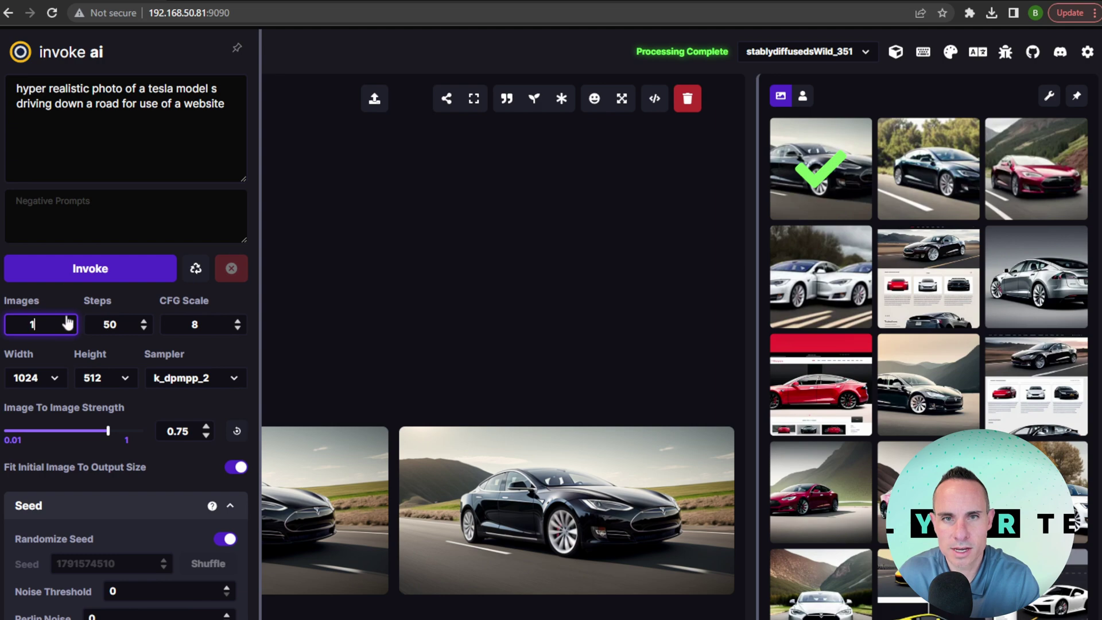
click(92, 269)
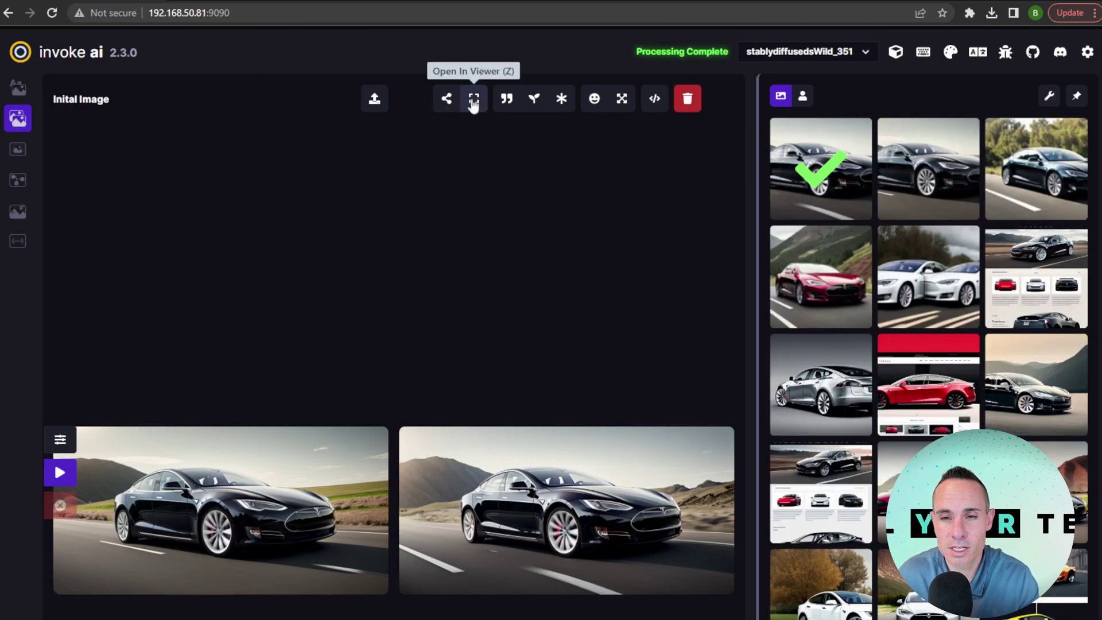
Open the chosen Tesla image in the large viewer and download it
click(474, 99)
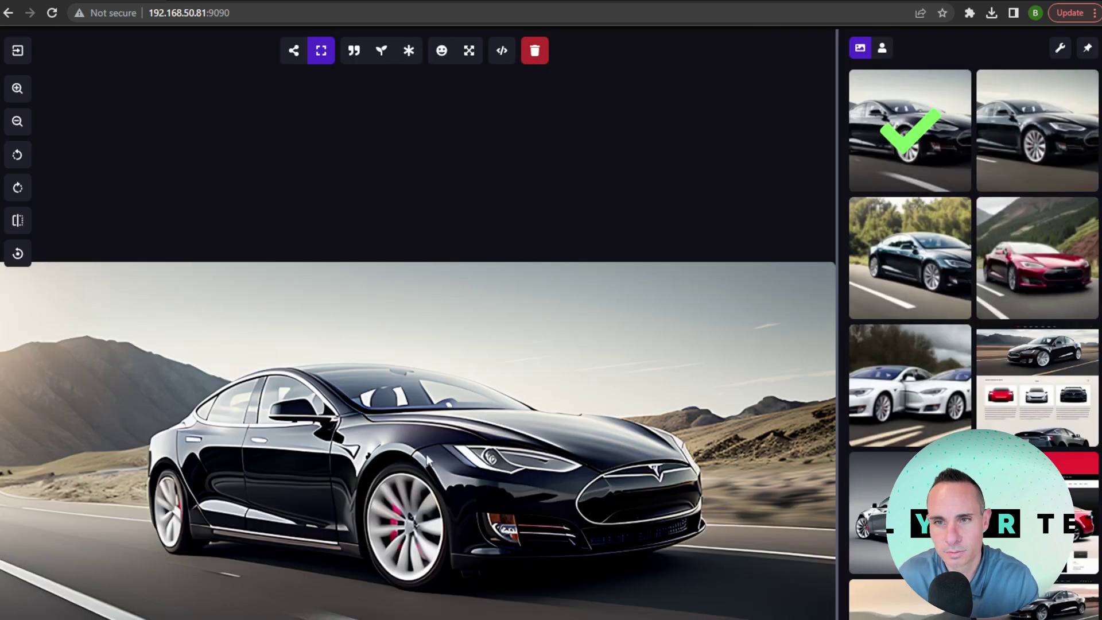
mouse_move(291, 51)
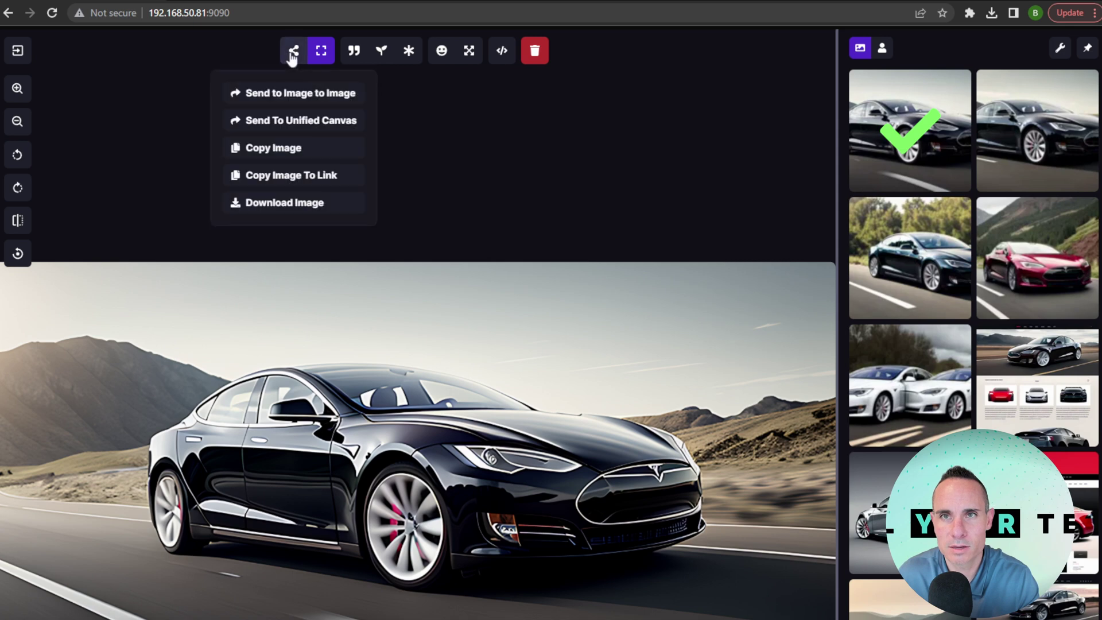
click(284, 204)
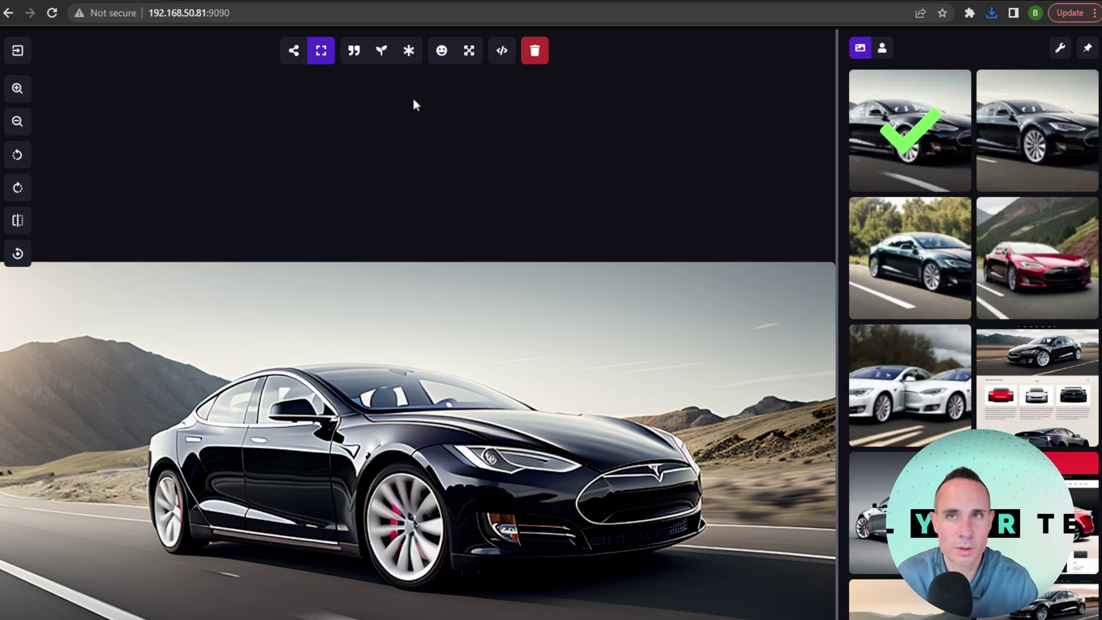
In ChatGPT, highlight the battery capacity and 200 kW charging figures in the Model S specs table
click(402, 1)
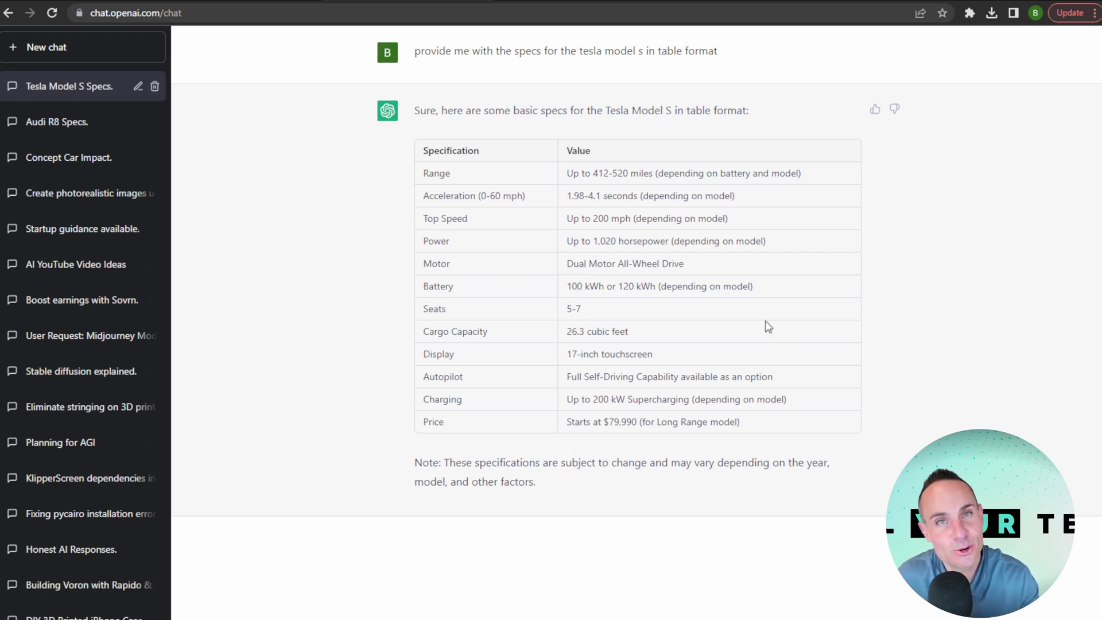
drag(656, 287, 623, 286)
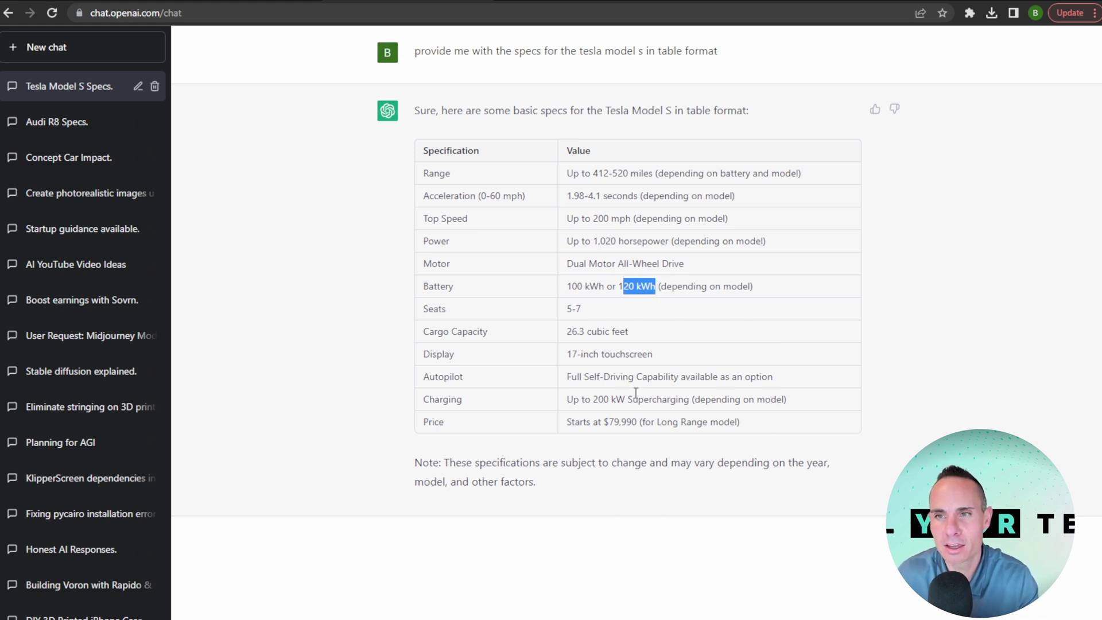
drag(633, 400, 573, 400)
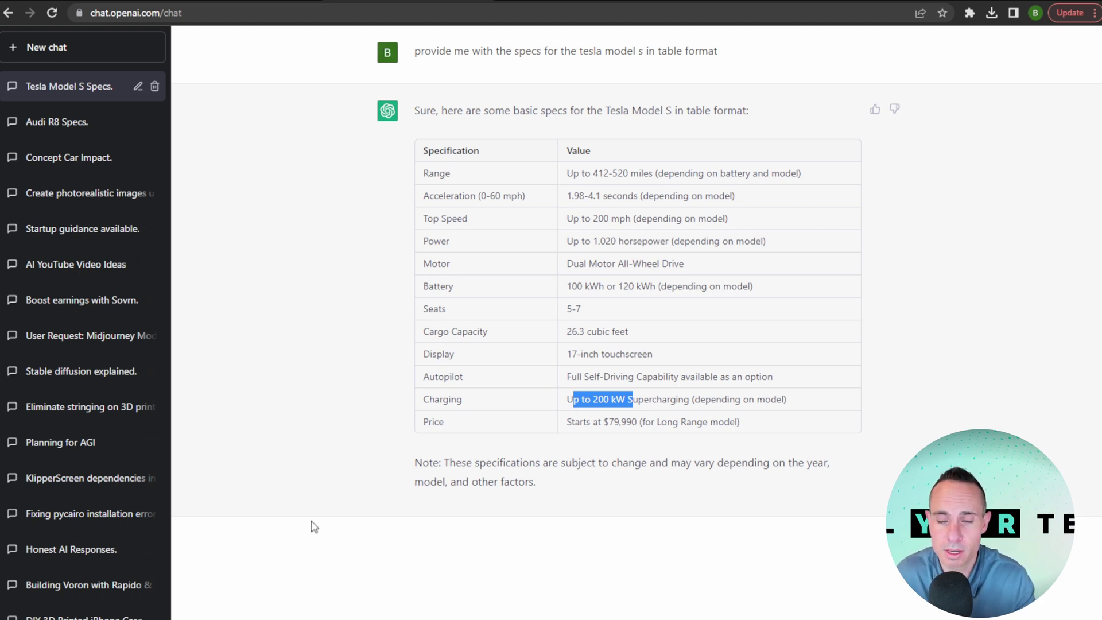
key(alt+Tab)
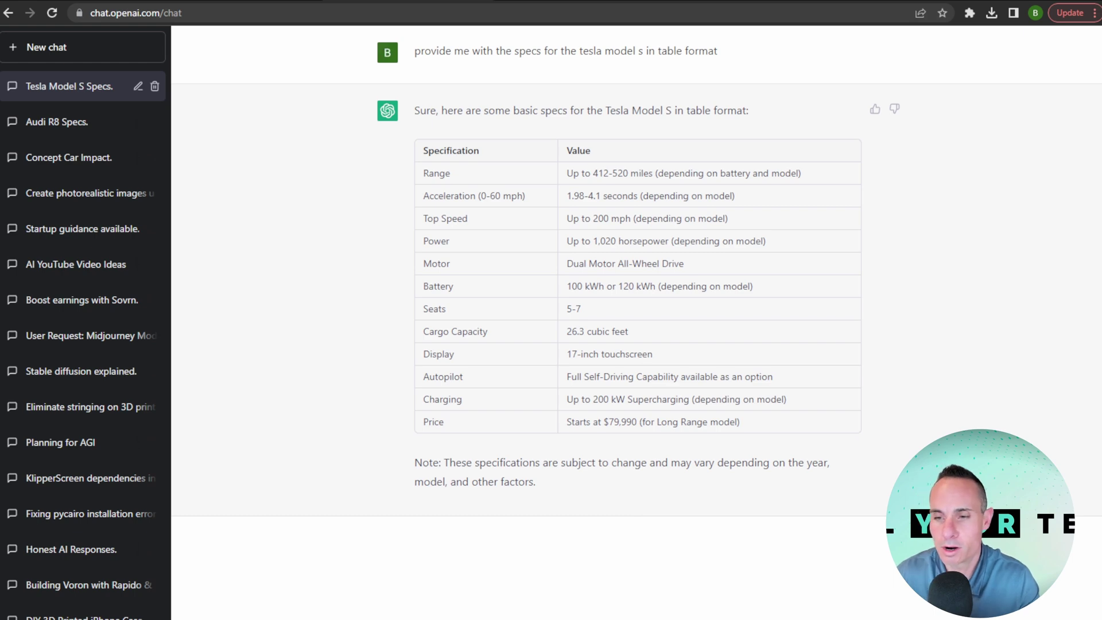
Send ChatGPT the request for ten Tesla Model S blog titles and scroll through the reply
key(Return)
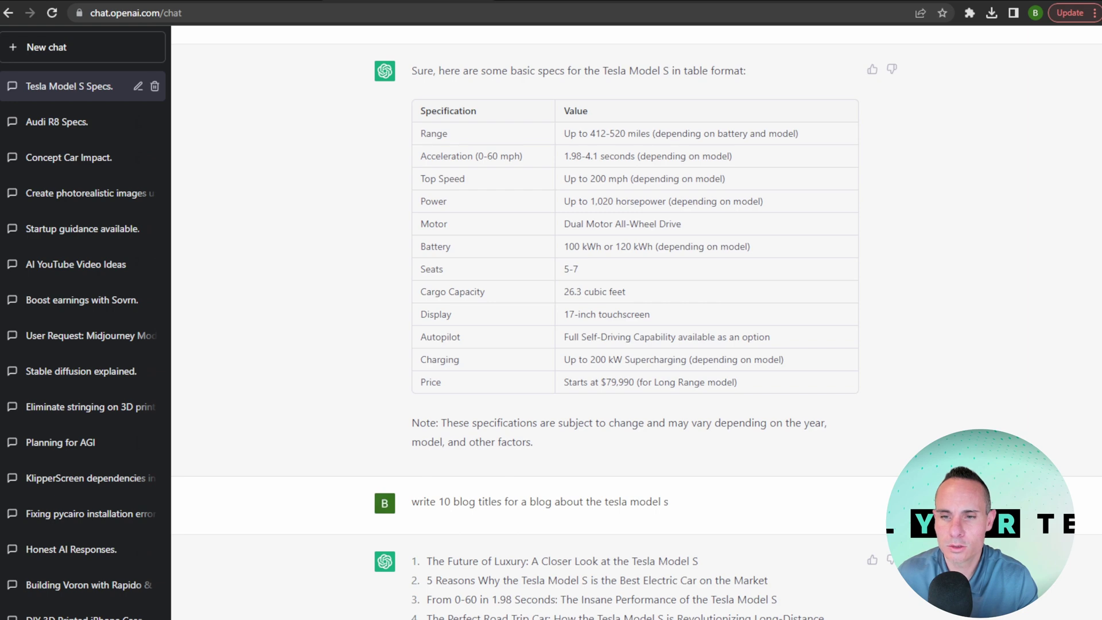
scroll(637, 324, down, 2)
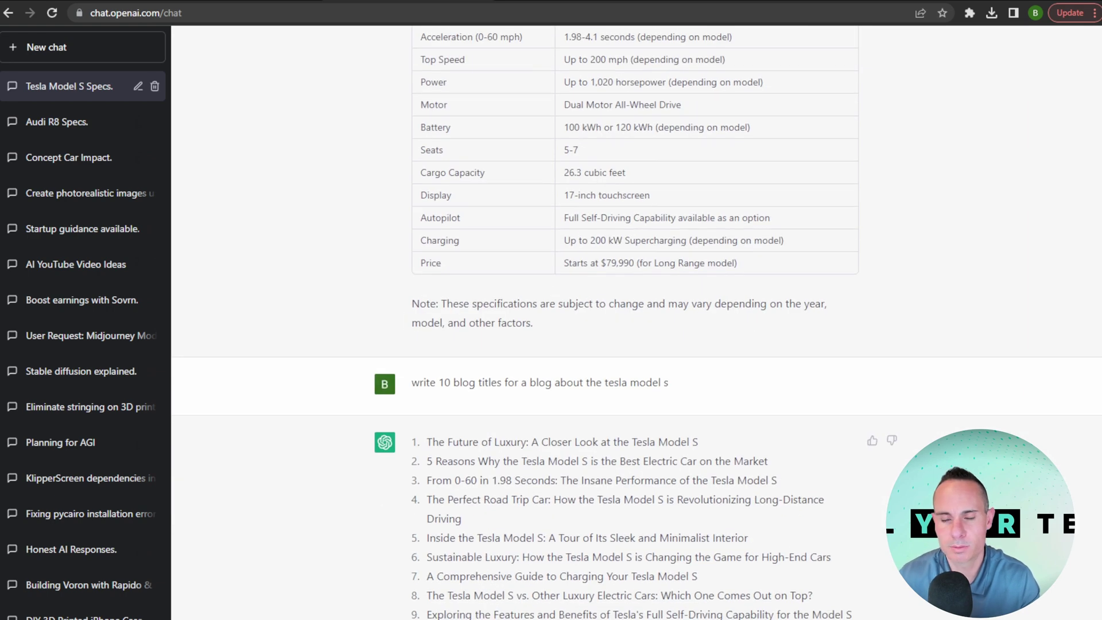
scroll(638, 322, down, 1)
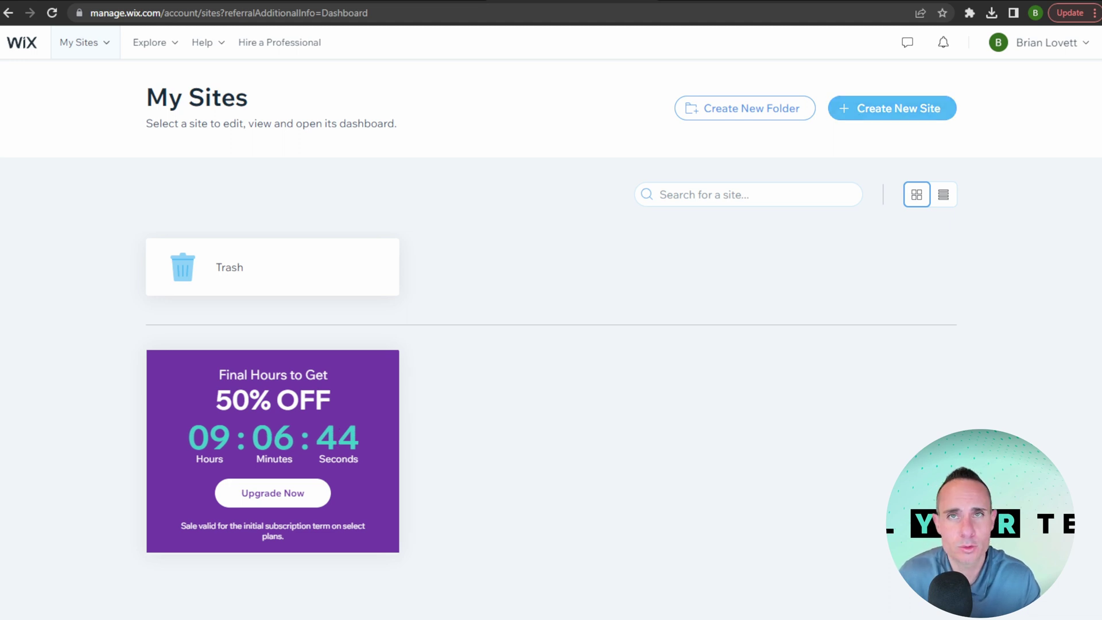
Start a new Wix site with Blog as the website type
click(898, 117)
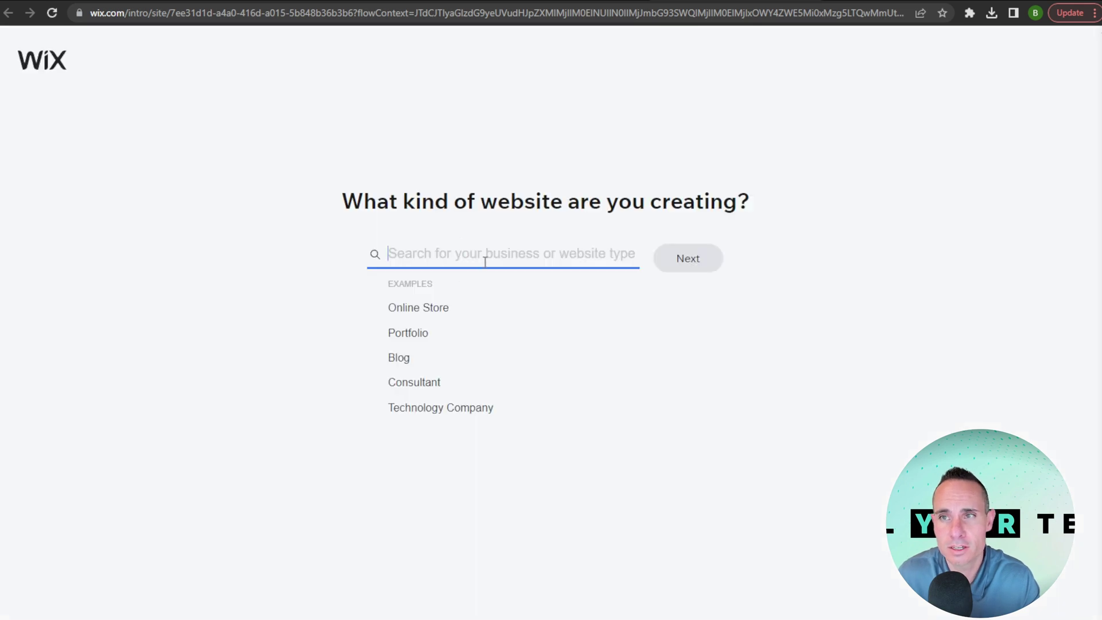
click(396, 359)
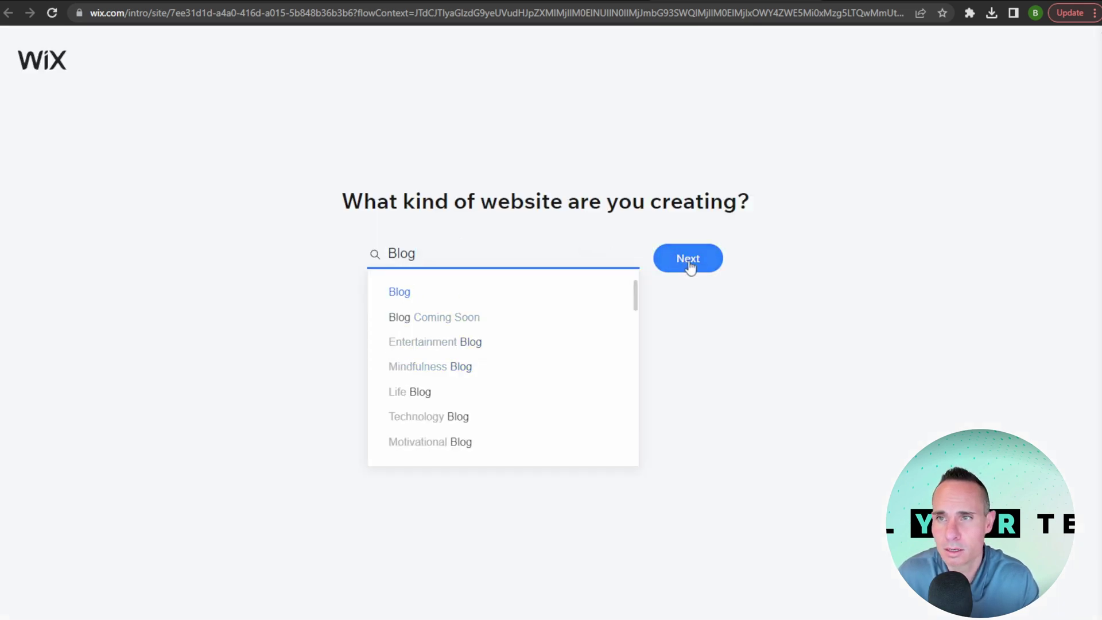
click(702, 270)
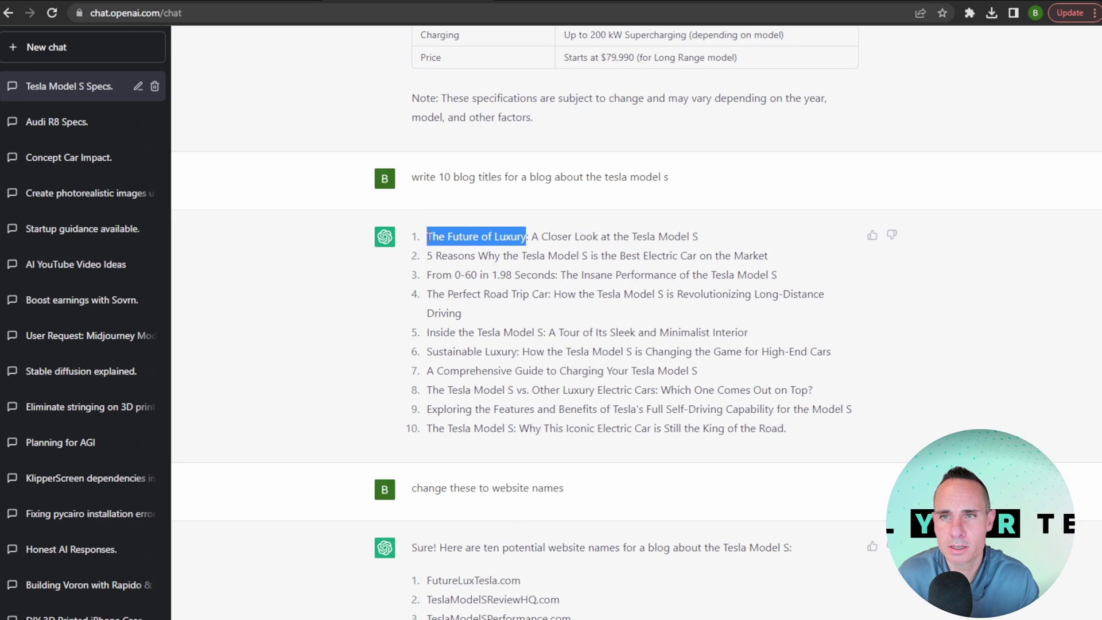
Name the site 'The Future of Luxury: Tesla Model S' and continue past the feature choices
click(430, 236)
drag(431, 236, 526, 236)
key(ctrl+c)
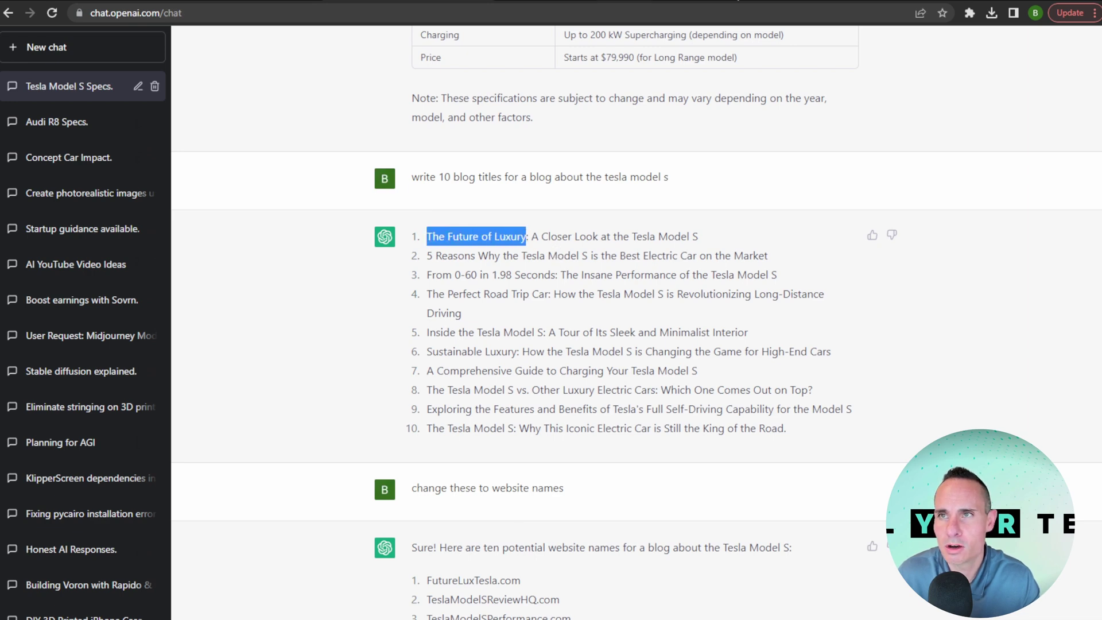
key(ctrl+Tab)
key(ctrl+v)
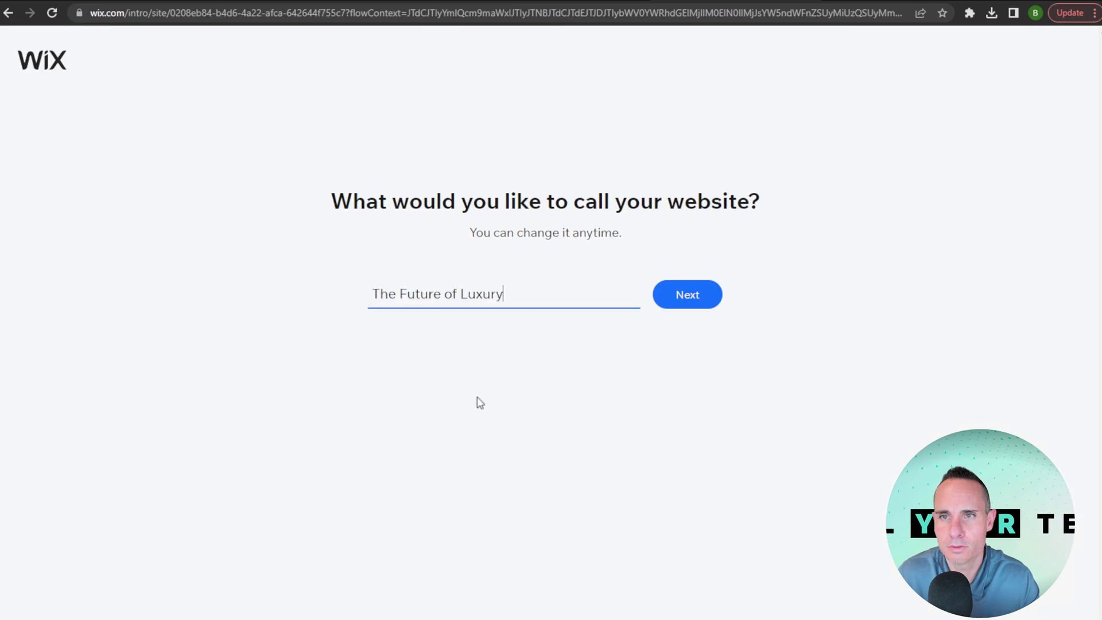
text(: Tesla Model S)
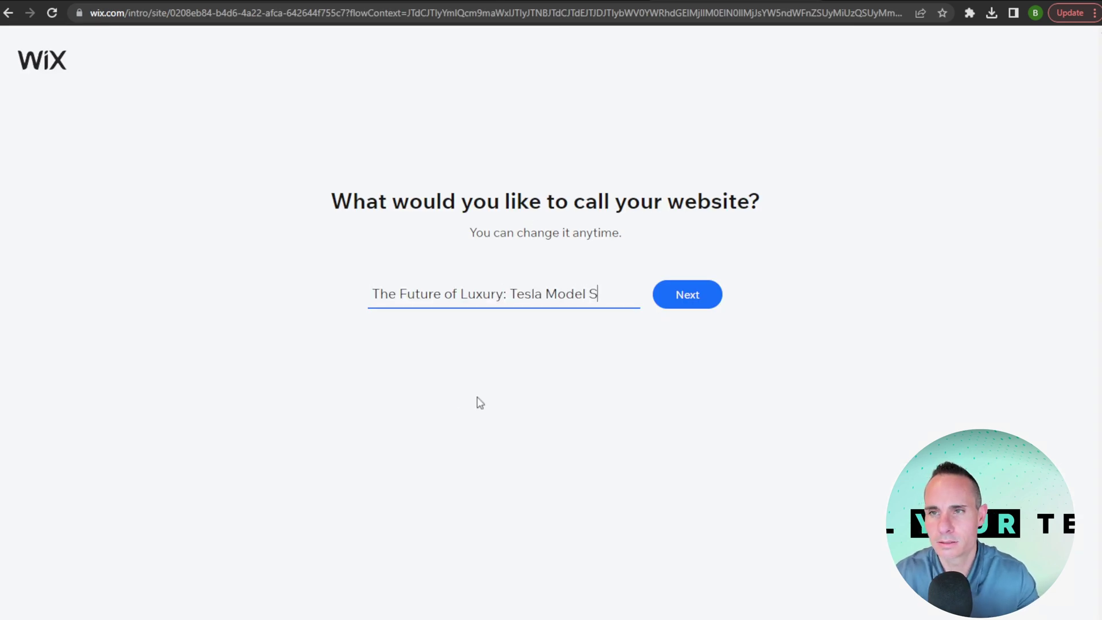
key(Return)
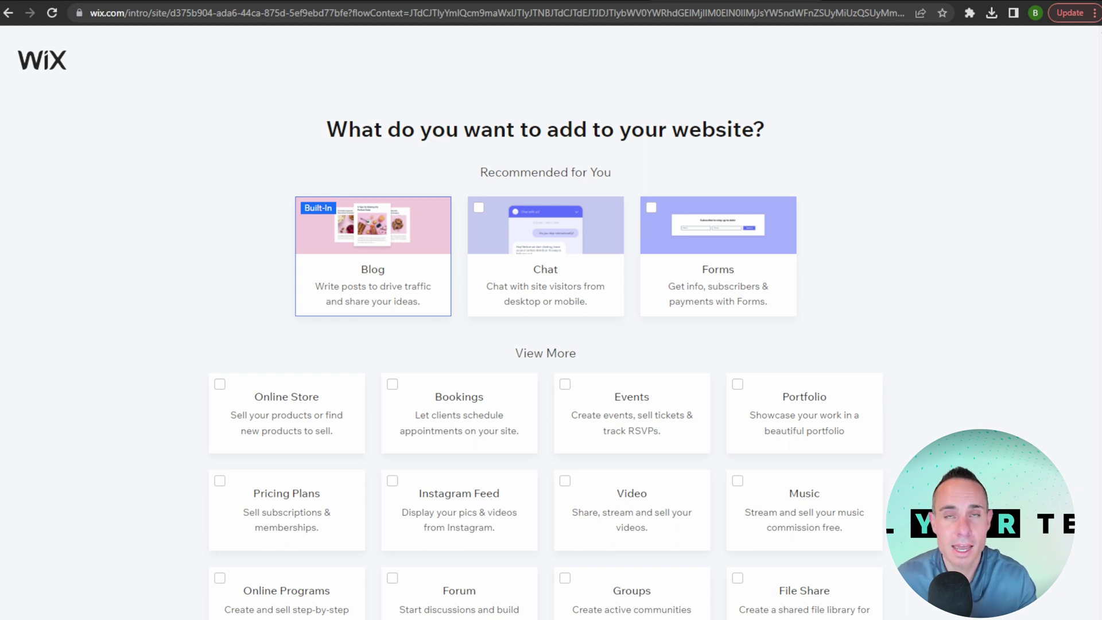
key(Return)
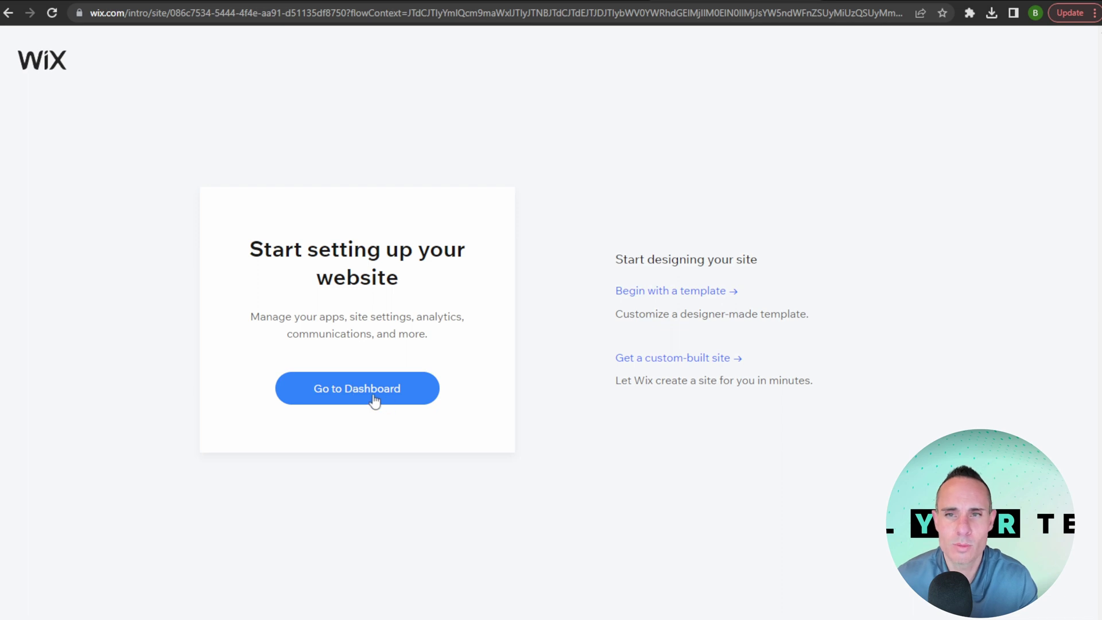
Choose to design the Wix site from a template, then show the black Tesla website mockup in Invoke AI
click(691, 294)
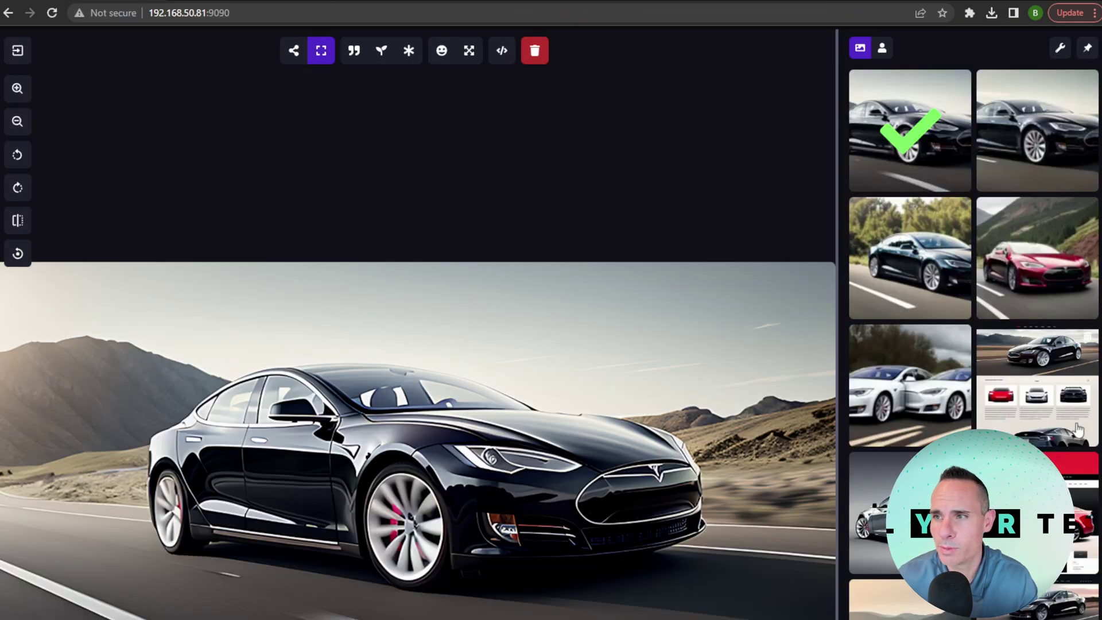
click(1054, 388)
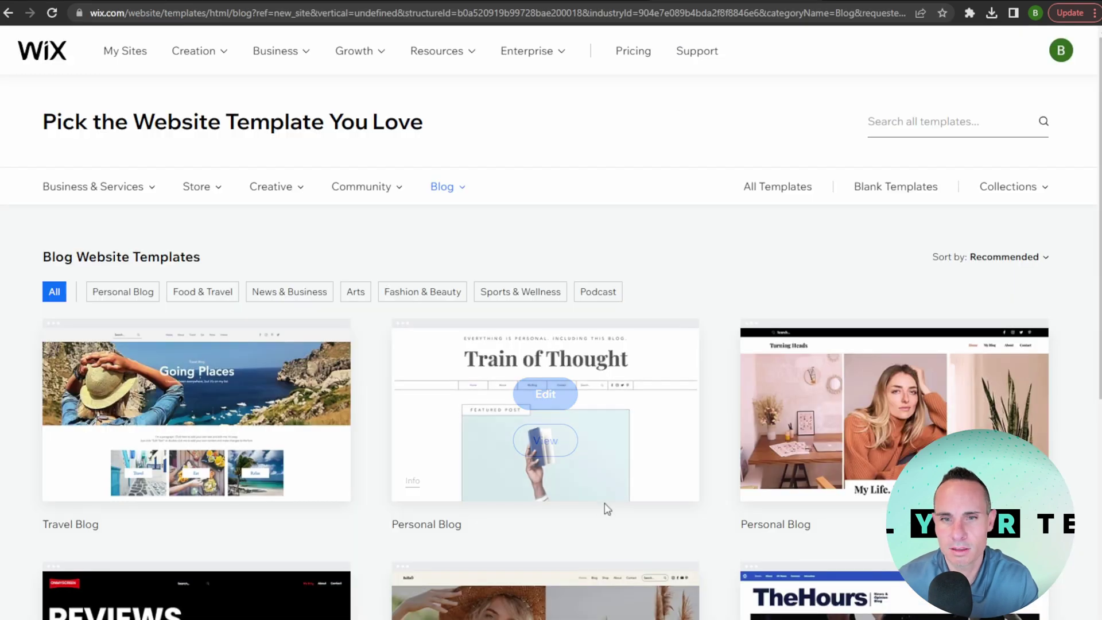
Scroll the Wix Blog templates gallery to find the Business Blog template
scroll(604, 505, down, 8)
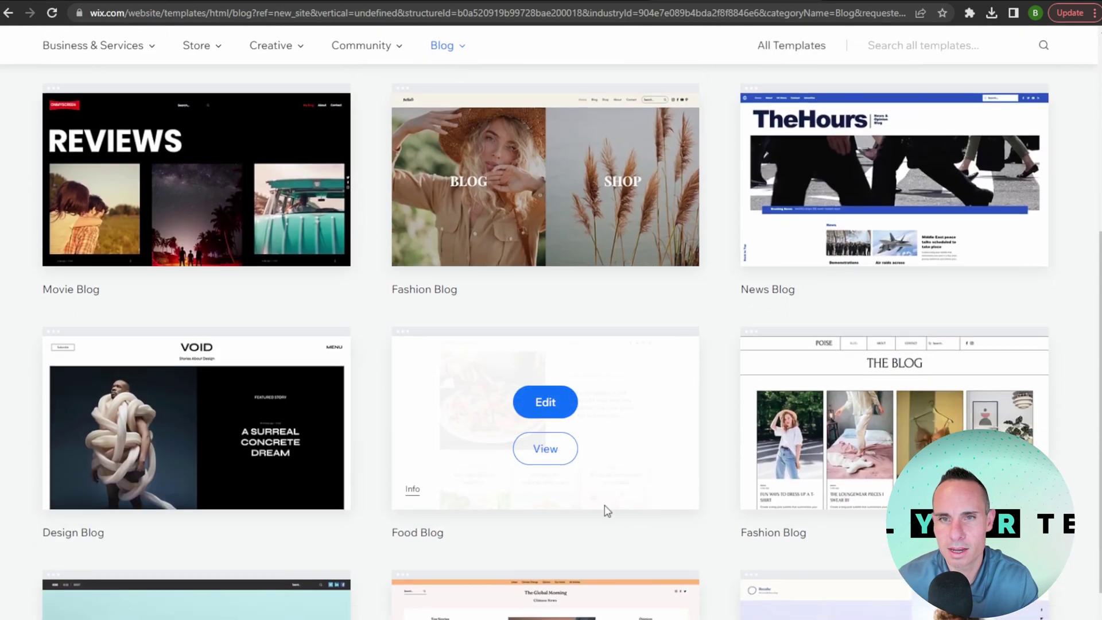
scroll(605, 511, down, 6)
scroll(253, 369, up, 1)
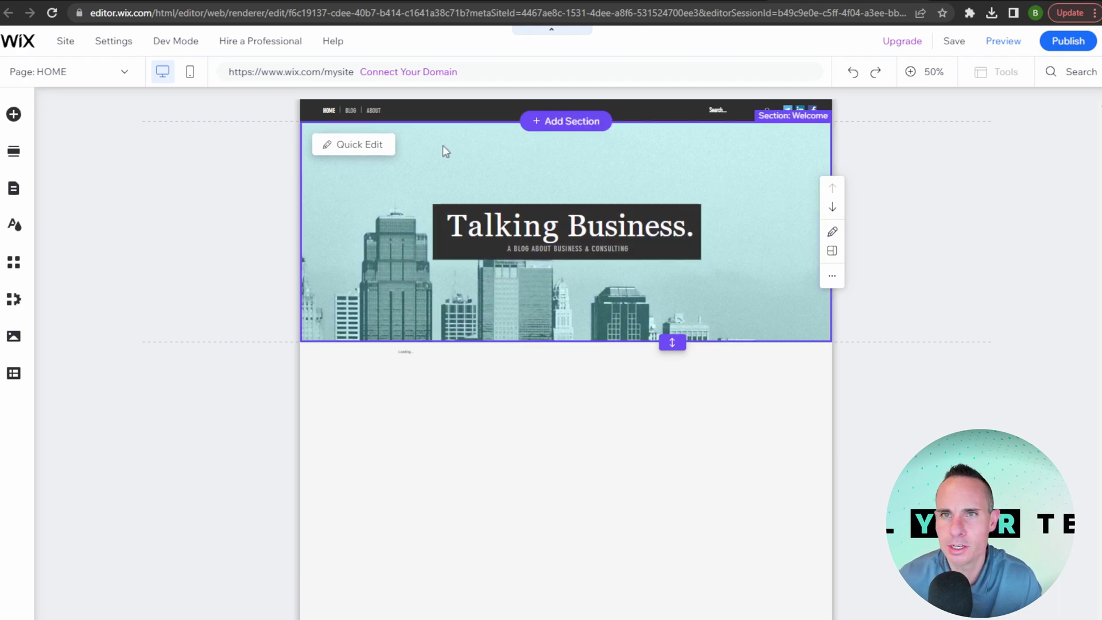
Set the black Tesla road photo as the welcome section background and drag the section taller
click(832, 232)
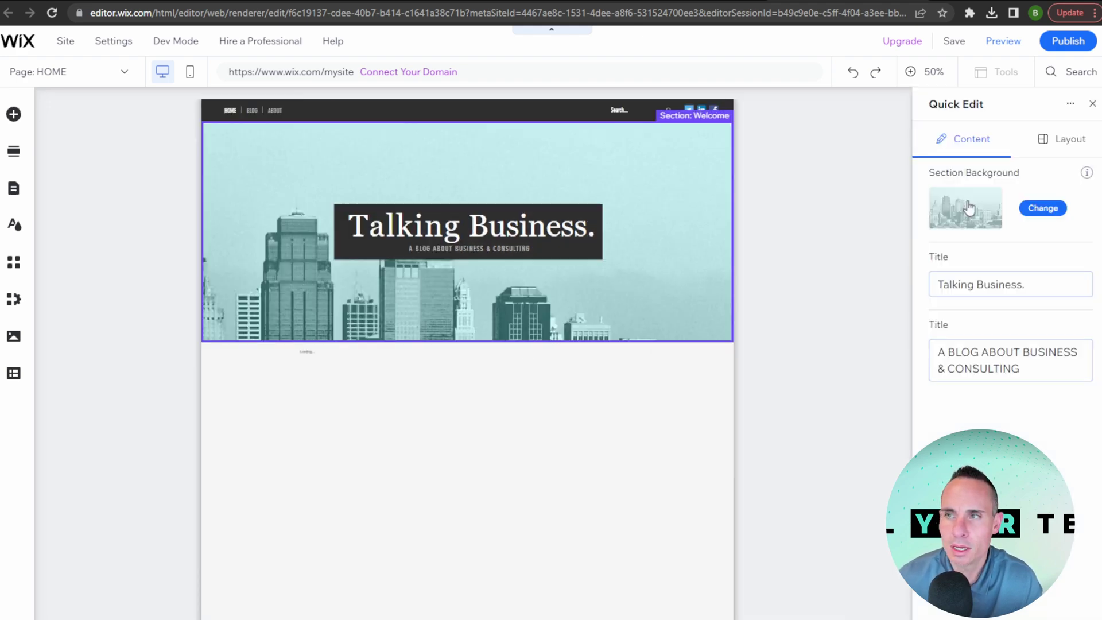
click(1048, 212)
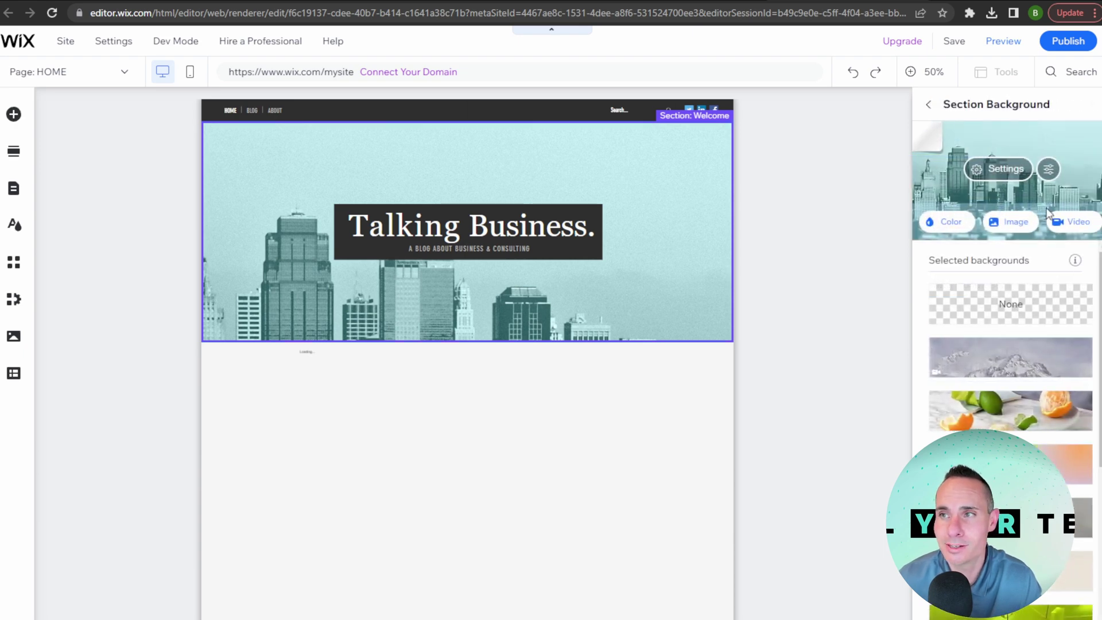
click(1017, 223)
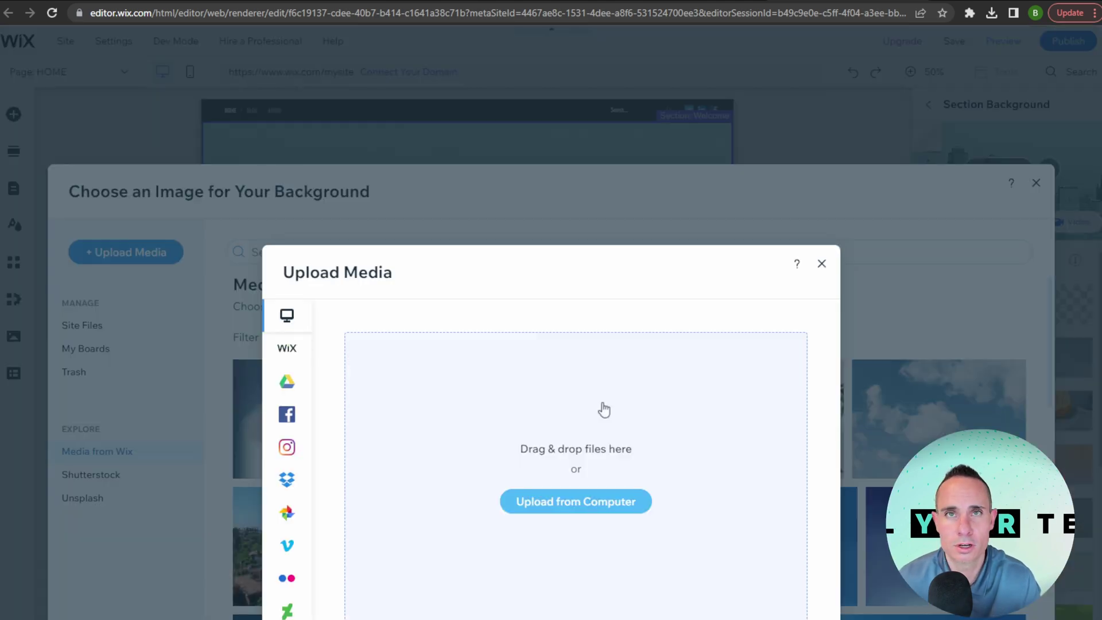
key(Escape)
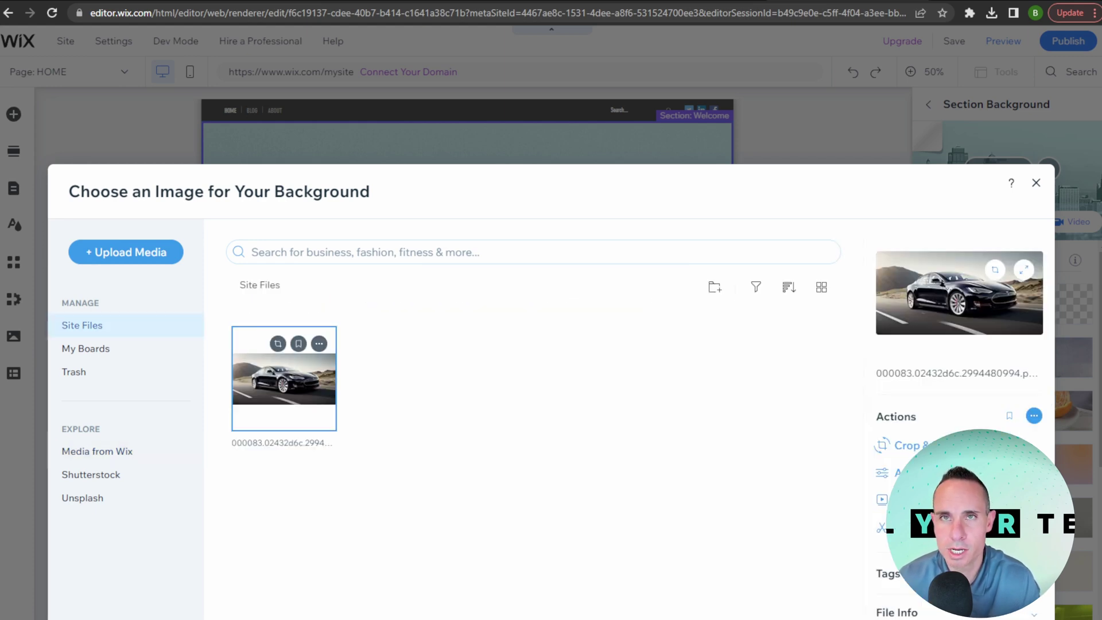
key(Return)
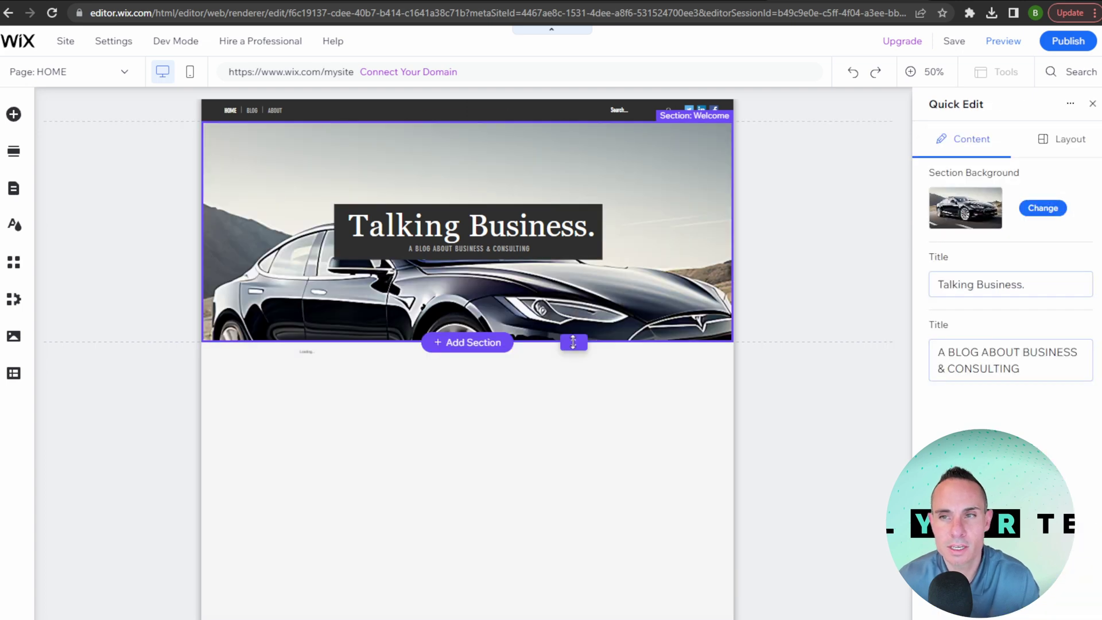
drag(573, 343, 573, 467)
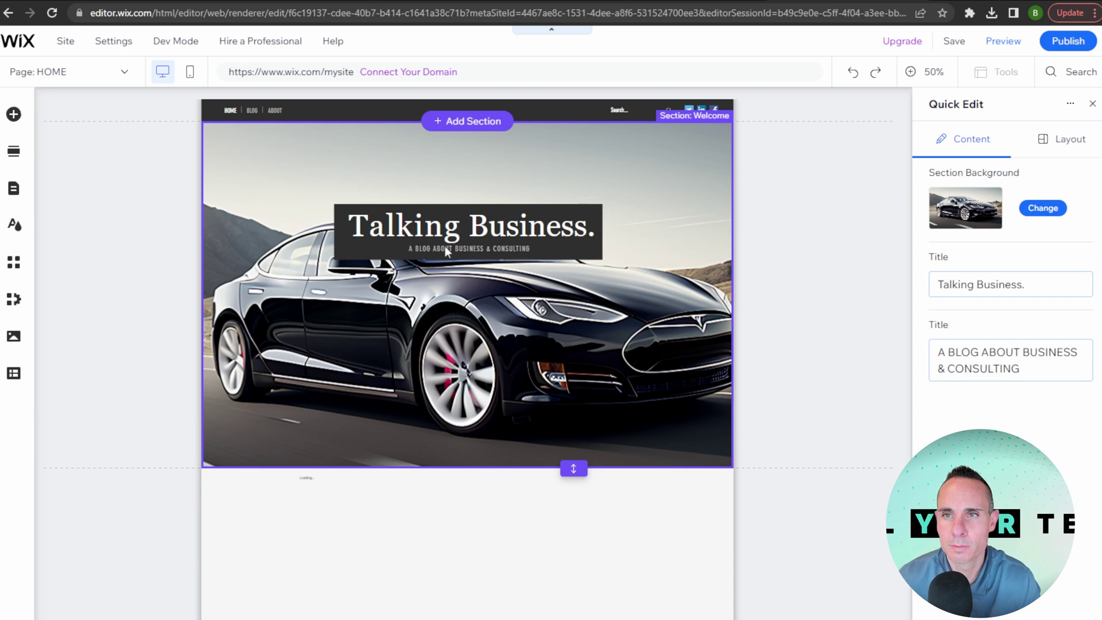
Retitle the hero 'Tesla Model S' with subtitle 'The Future Of Luxury', then zoom the page to 50%
click(474, 221)
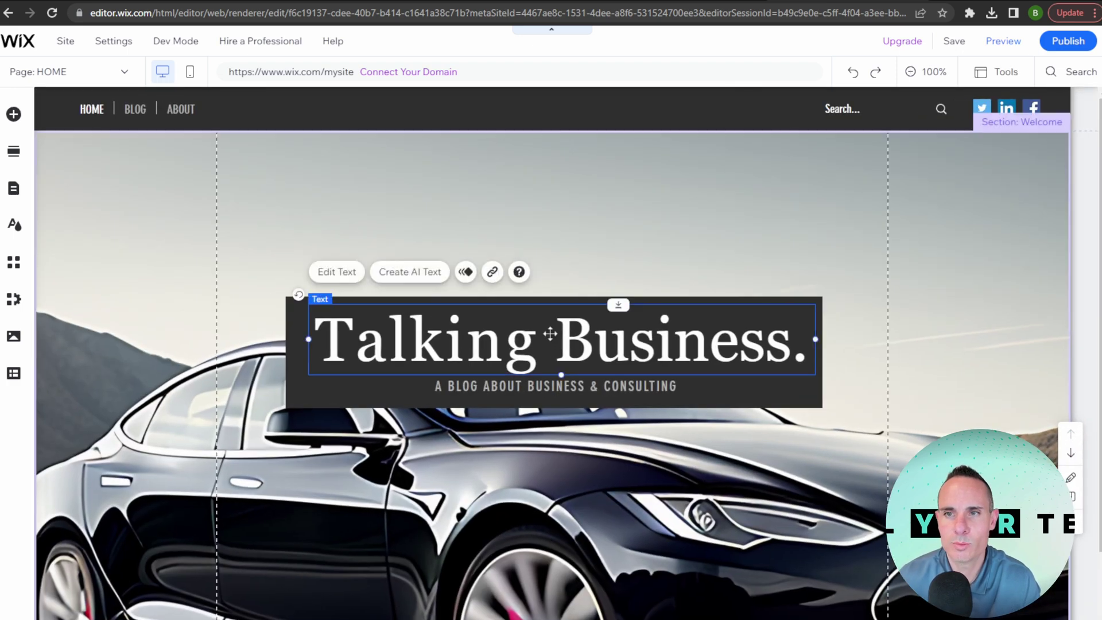
double_click(570, 348)
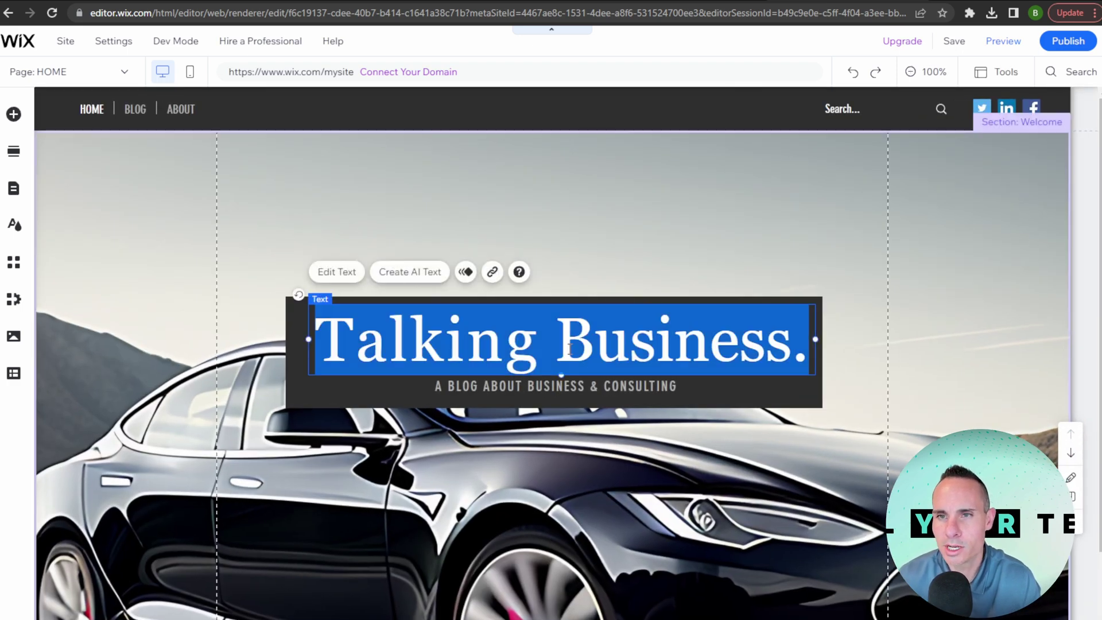
text(Tesla)
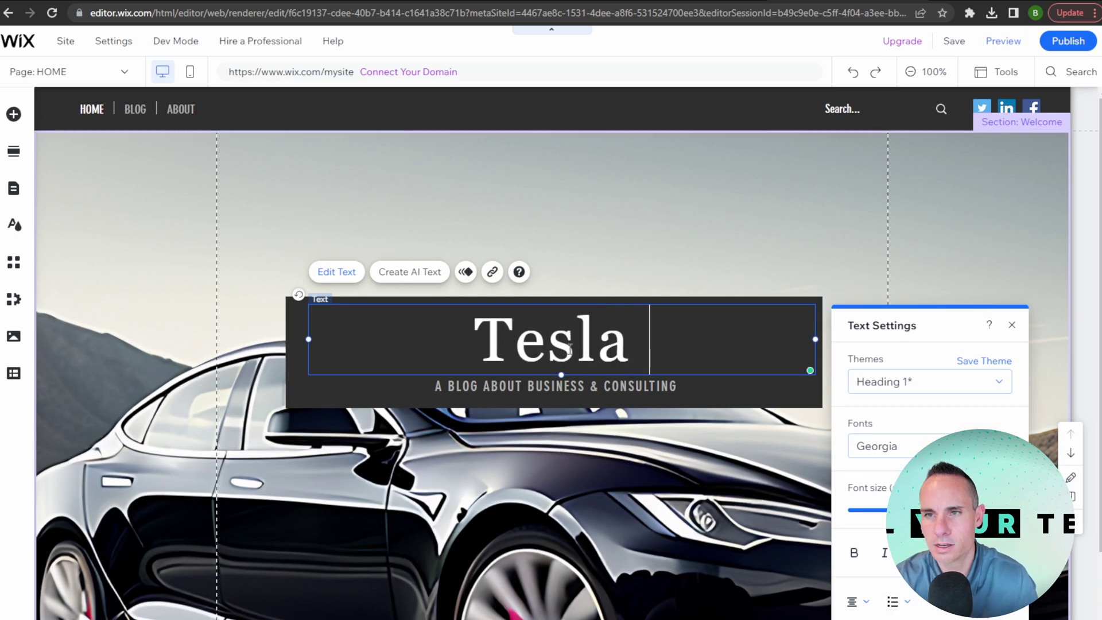
text( Model S)
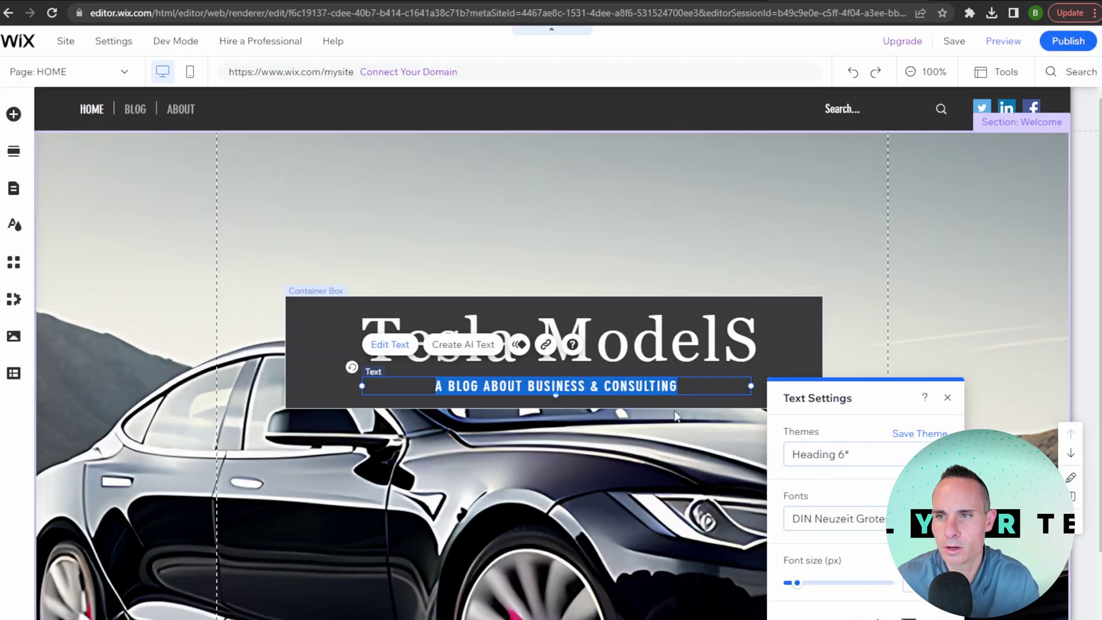
text(The Future)
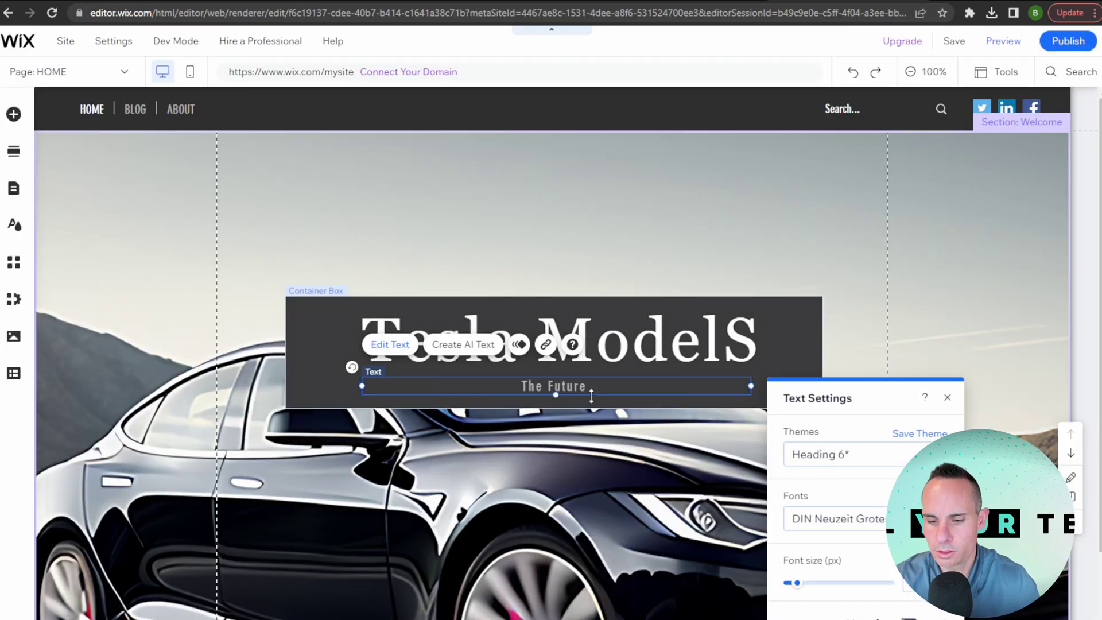
text( Of Luxury)
click(474, 206)
scroll(474, 207, down, 1)
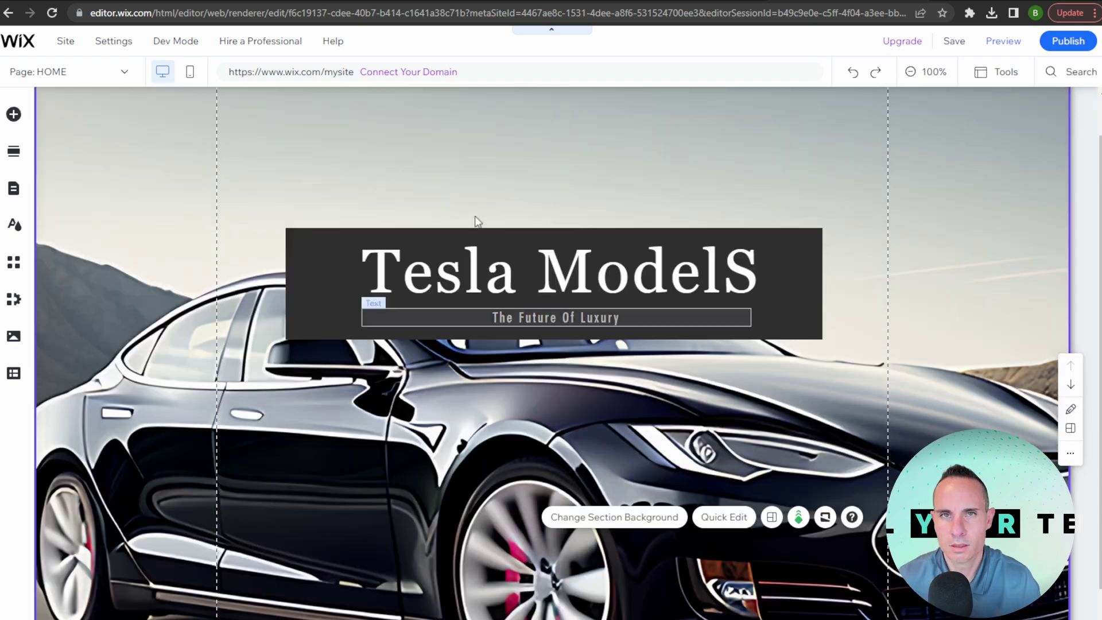
click(911, 72)
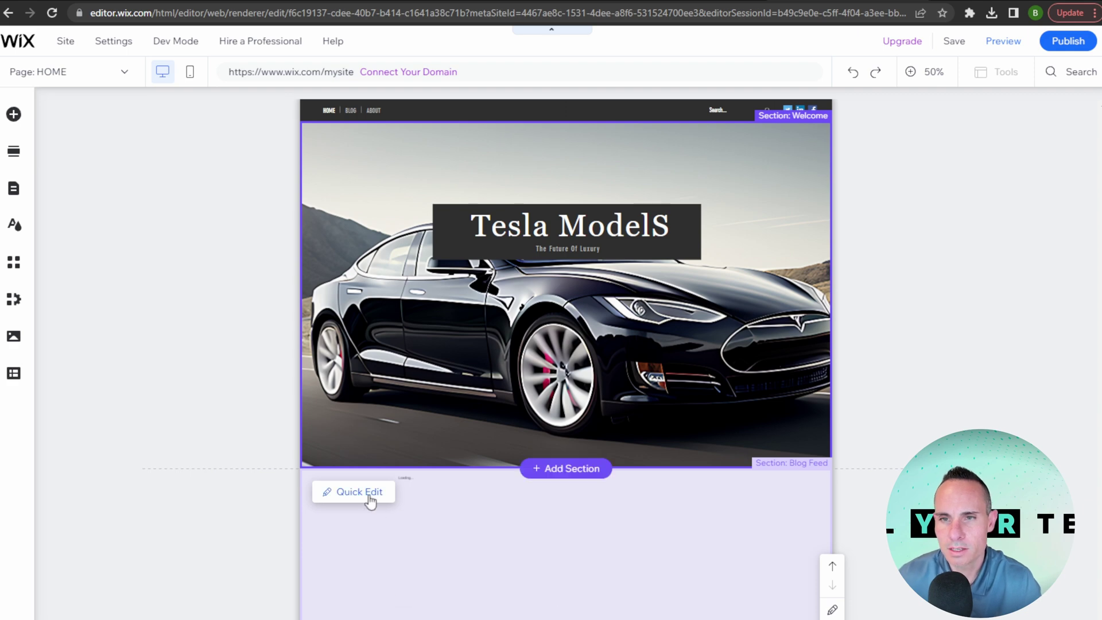
Drop a Helvetica Light paragraph from the Text elements into the Blog Feed section
click(447, 555)
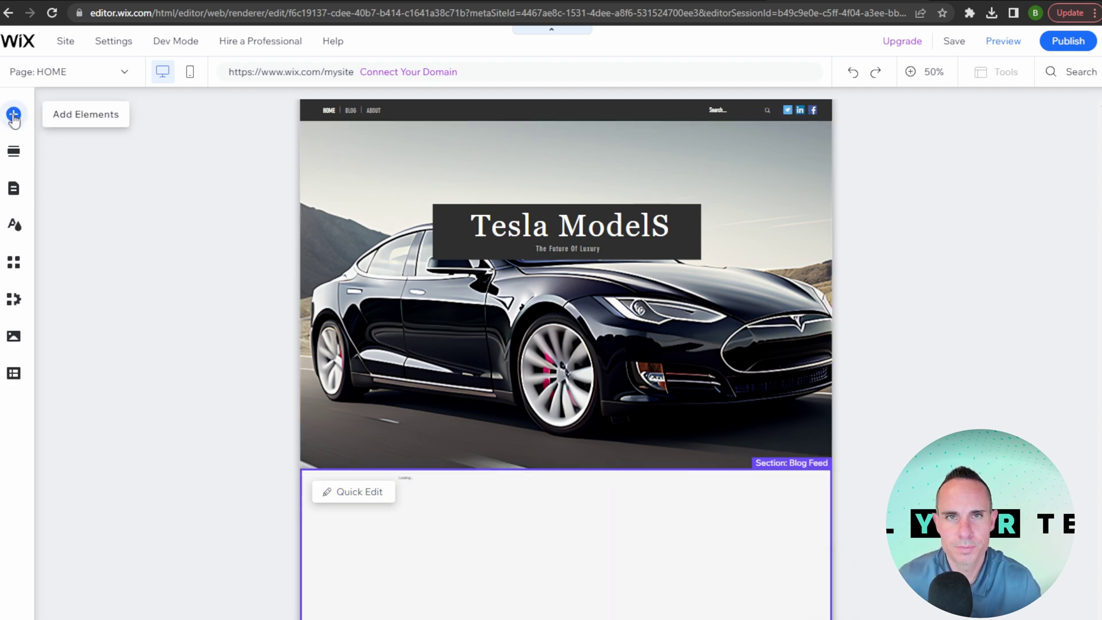
click(13, 114)
click(64, 168)
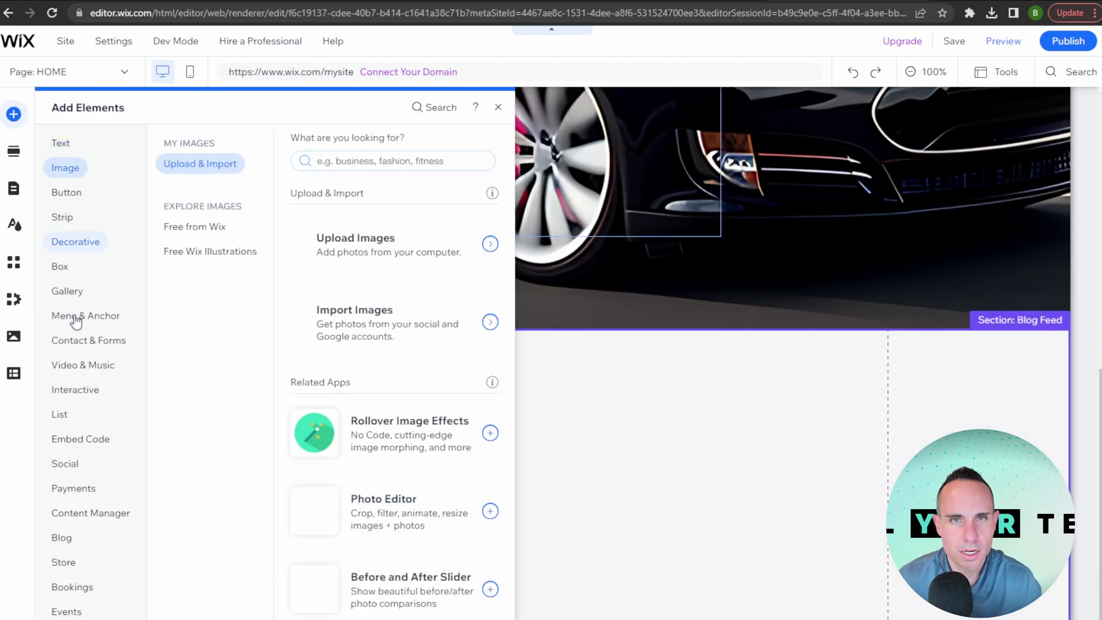
click(69, 193)
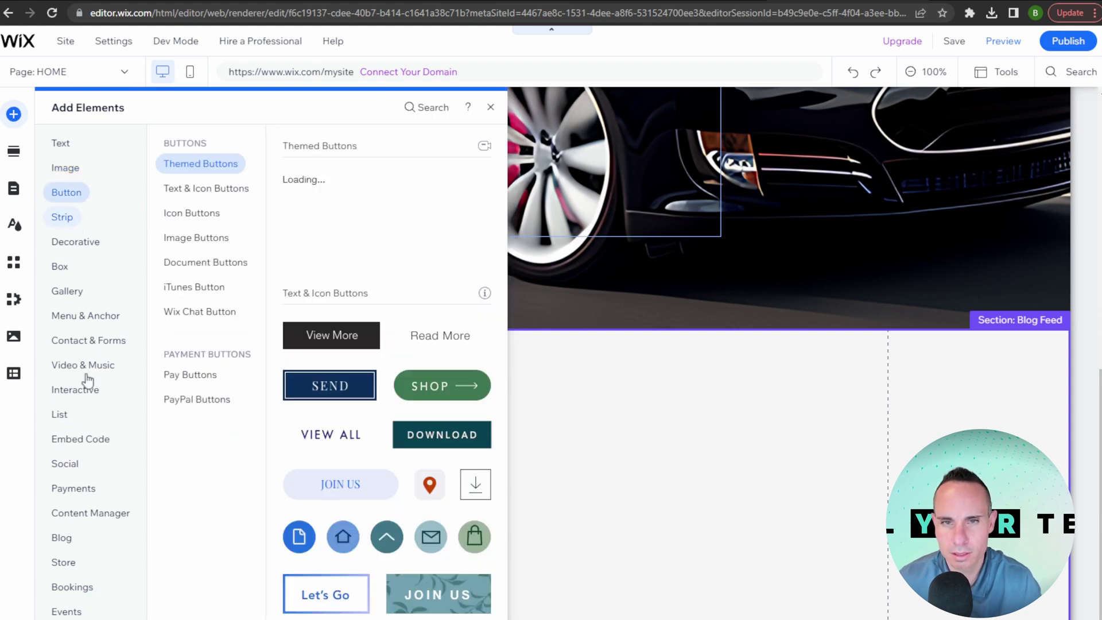
click(61, 420)
click(60, 143)
click(190, 193)
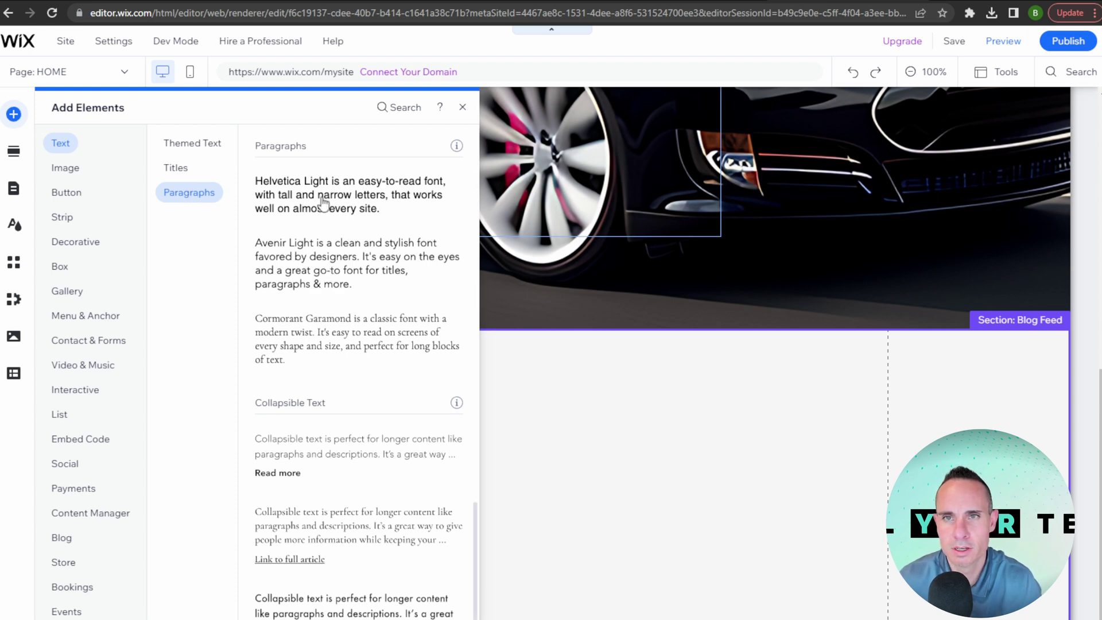
drag(325, 202, 453, 596)
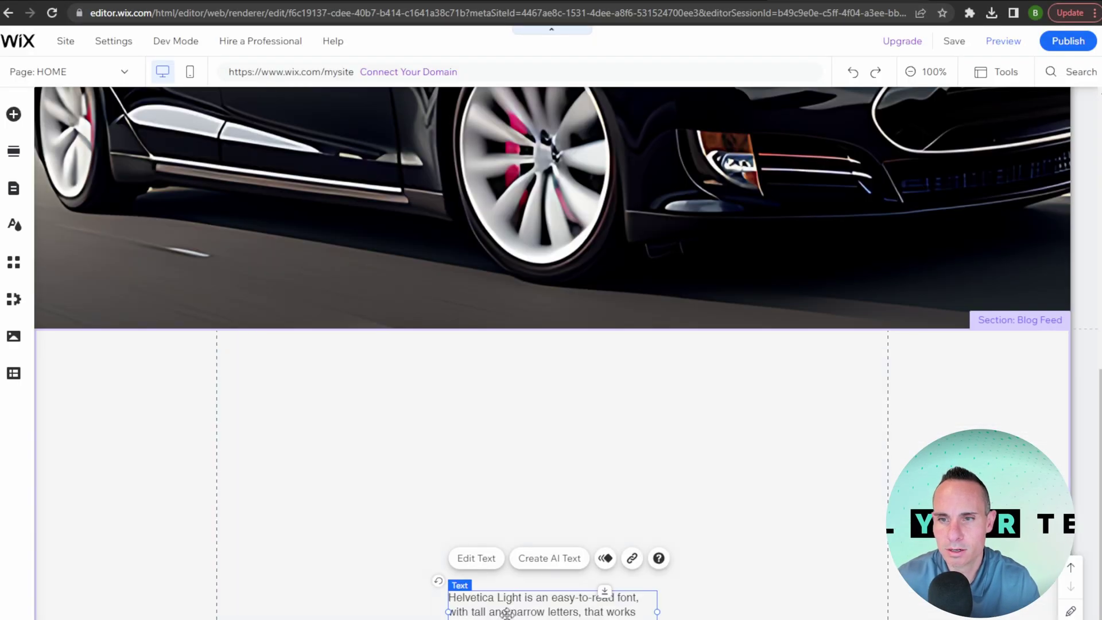
Paste the Tesla Model S summary into the paragraph and widen its box to both sides
double_click(507, 613)
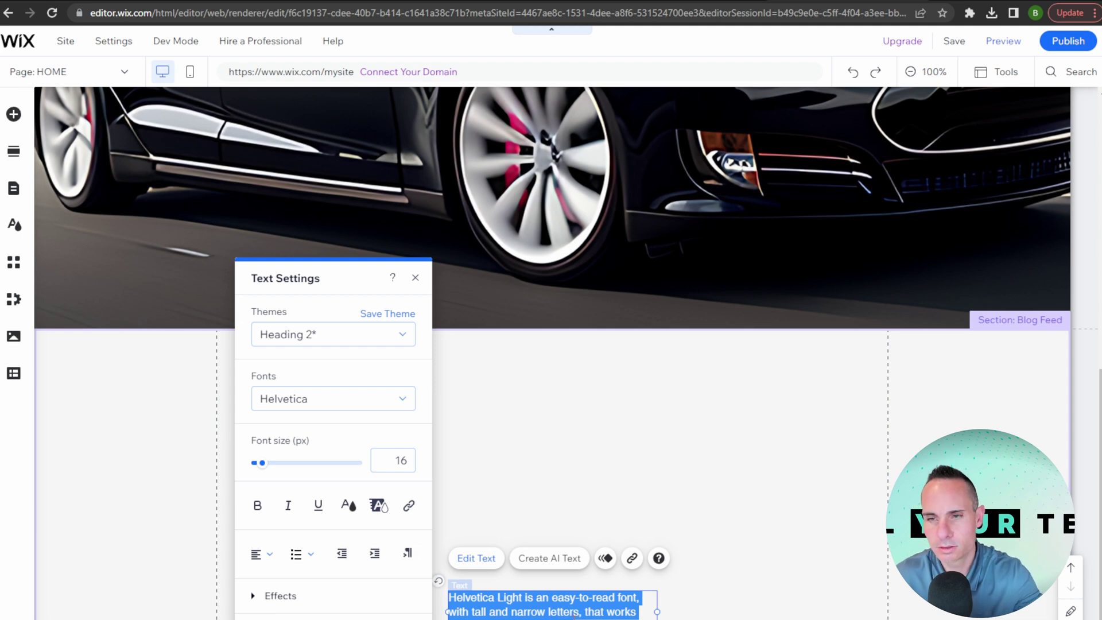
key(ctrl+v)
drag(657, 617, 850, 617)
drag(448, 606, 297, 433)
Try the Heading 1 theme on the summary text, then undo it
click(296, 387)
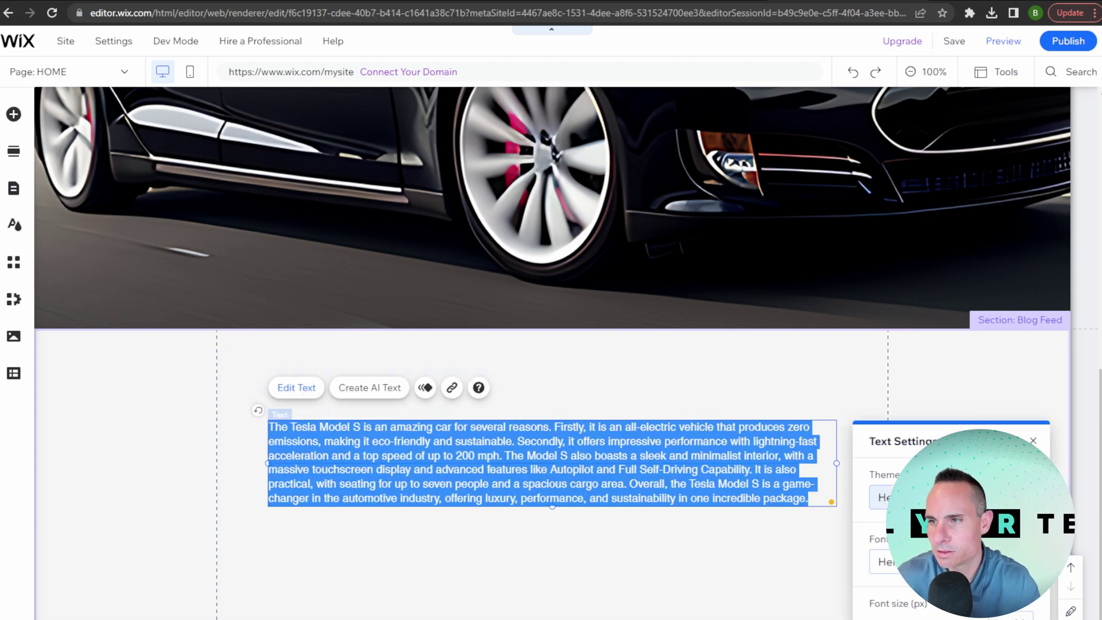
click(881, 497)
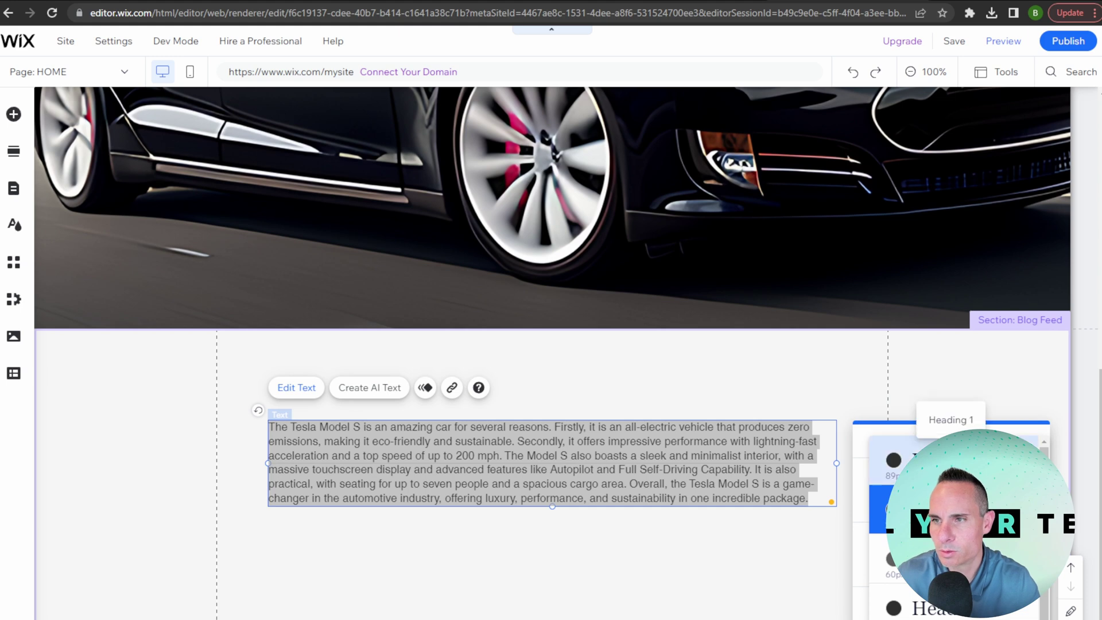
click(919, 462)
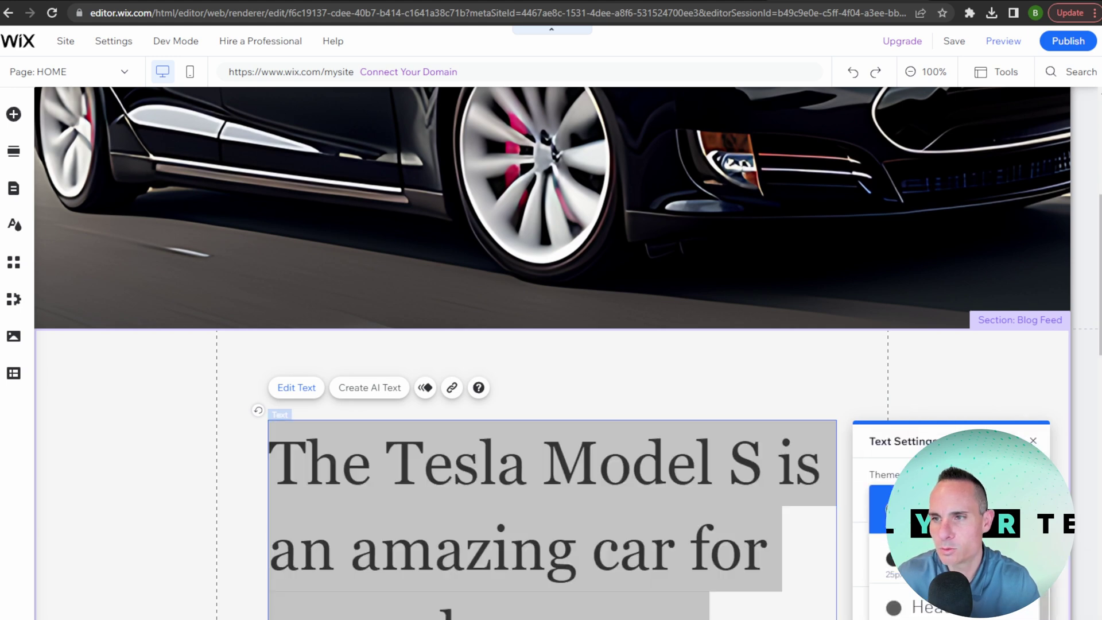
key(ctrl+z)
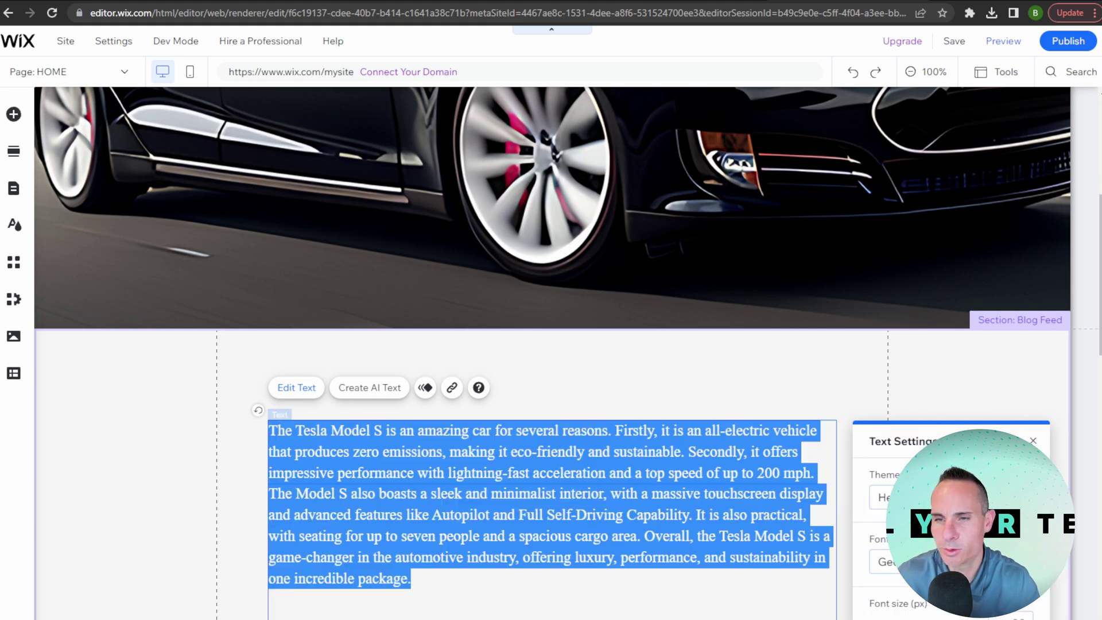
click(588, 396)
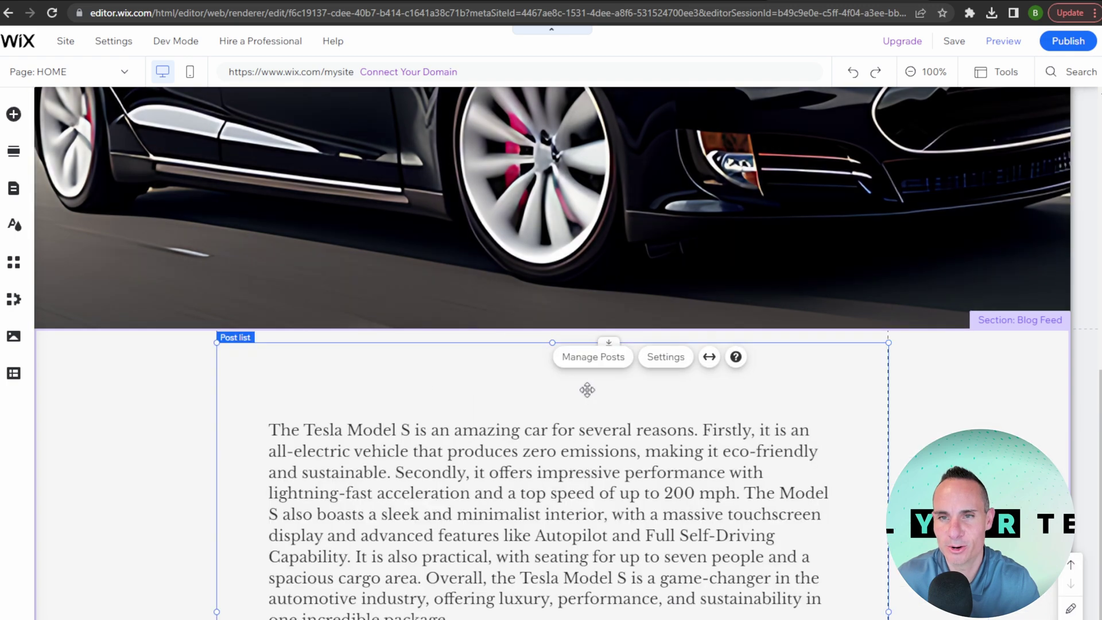
click(14, 114)
Add a heading 'why the Tesla Model S is such an amazing car' in Heading 3 style at 42 px
click(209, 147)
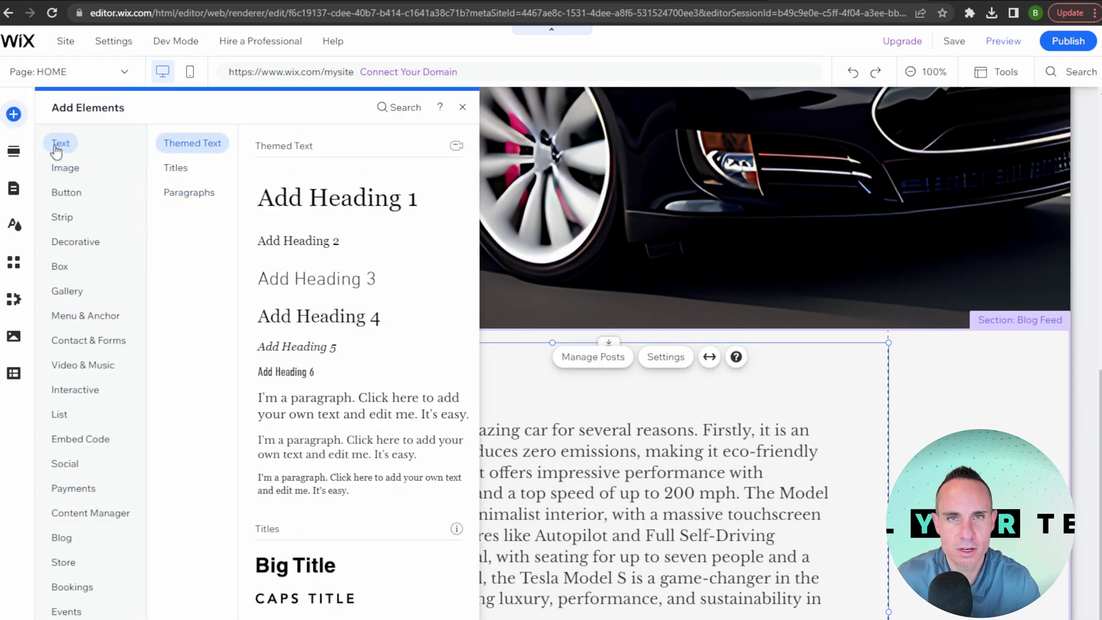
click(369, 198)
drag(369, 202, 409, 391)
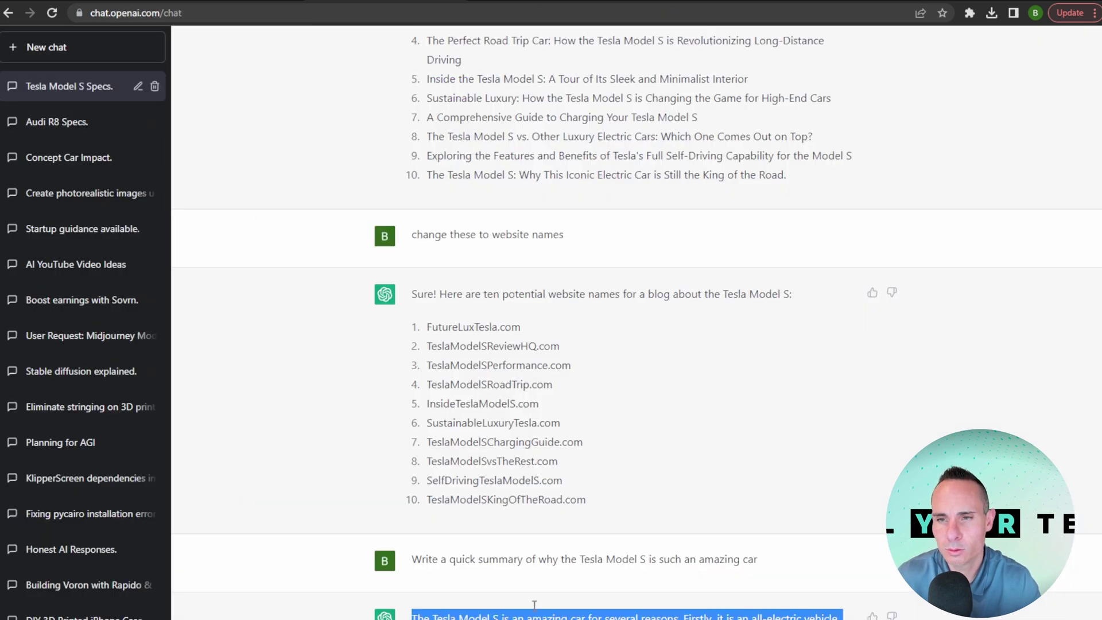
drag(757, 560, 540, 560)
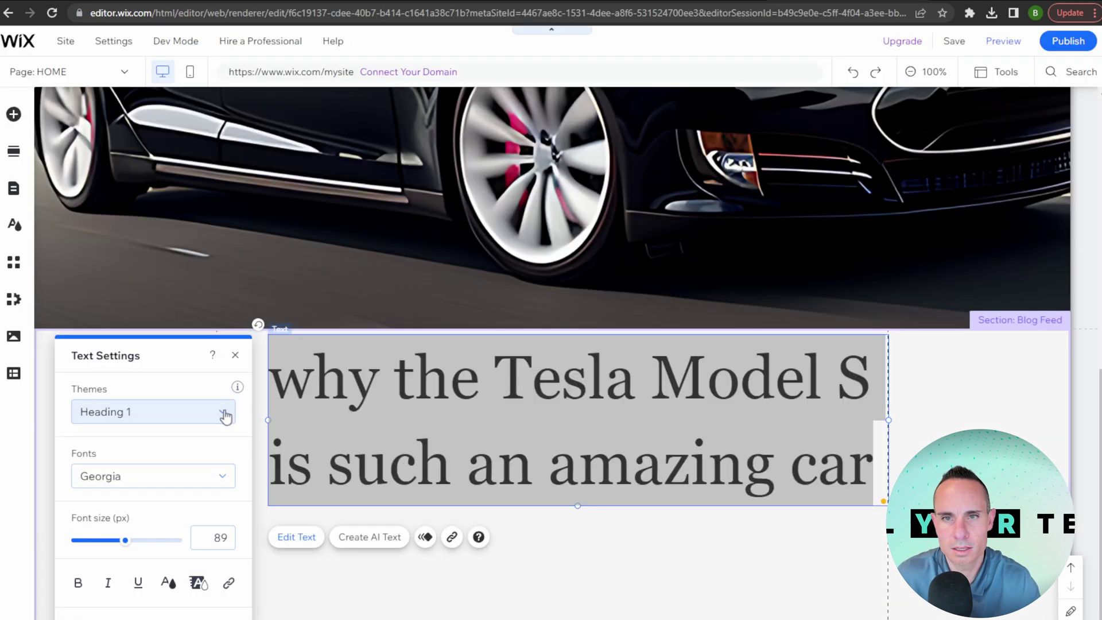
click(222, 414)
click(188, 521)
drag(184, 537, 98, 546)
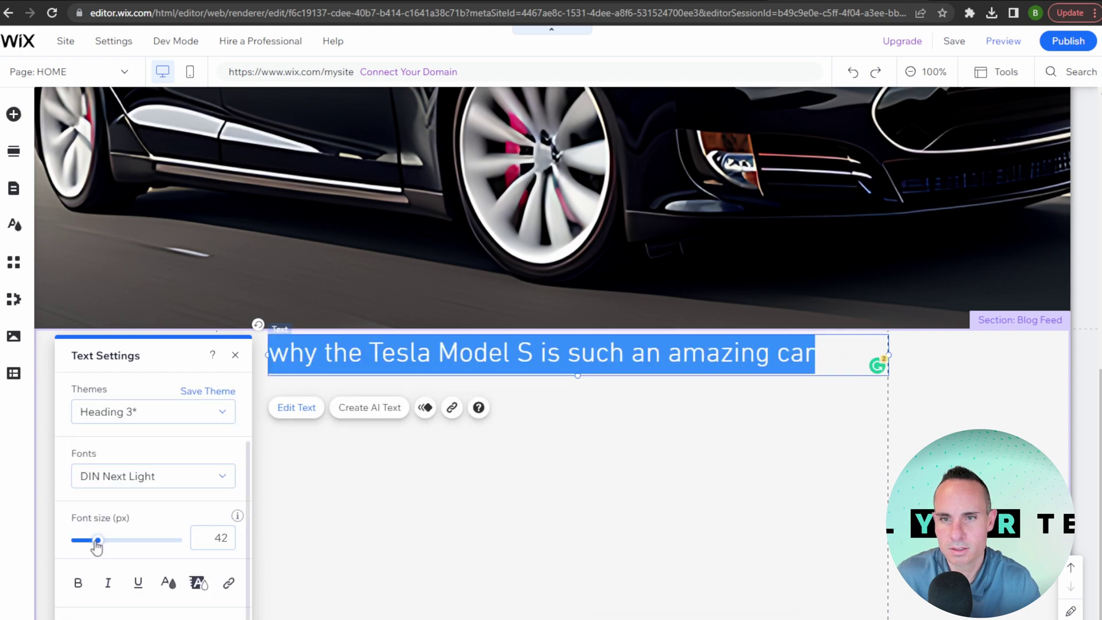
click(465, 470)
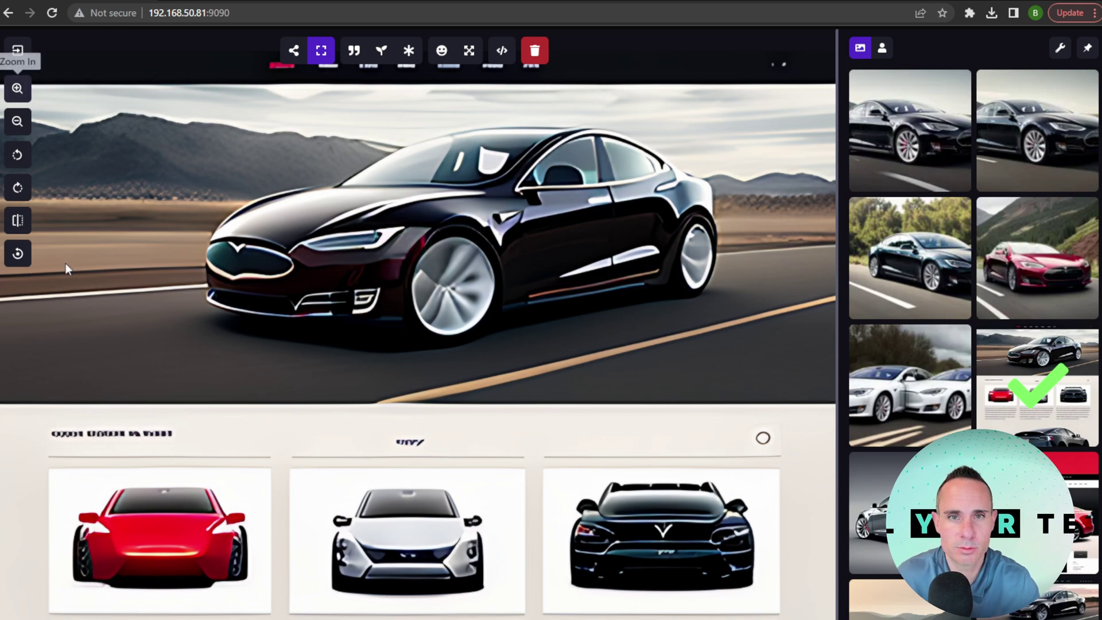
In Text to Image, trim the prompt to 'hyper realistic photo of a tesla model s'
click(19, 53)
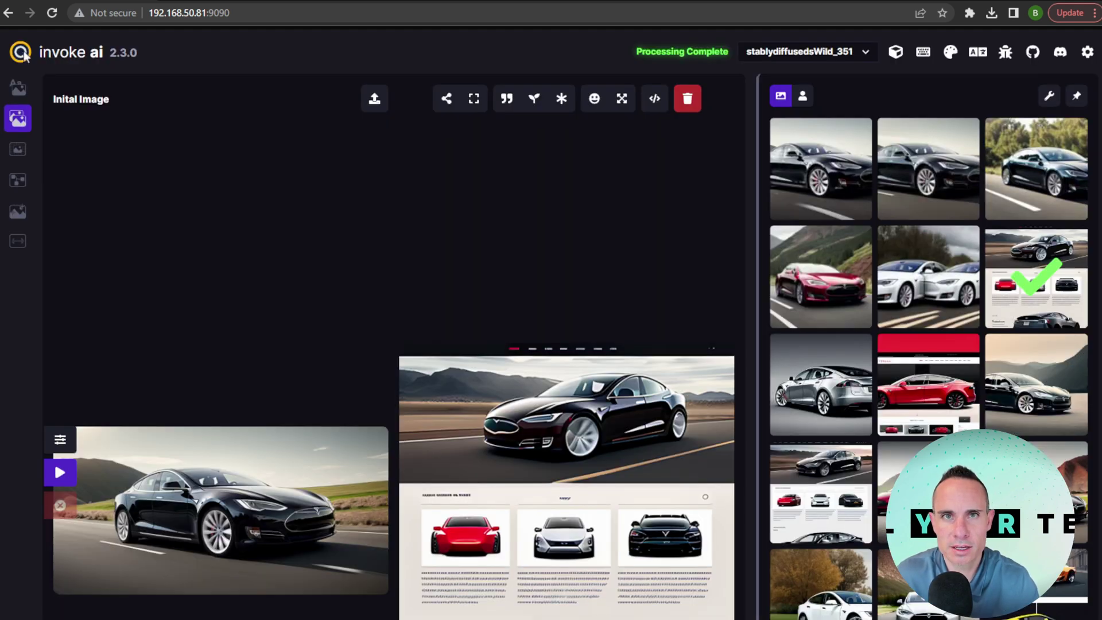
click(17, 88)
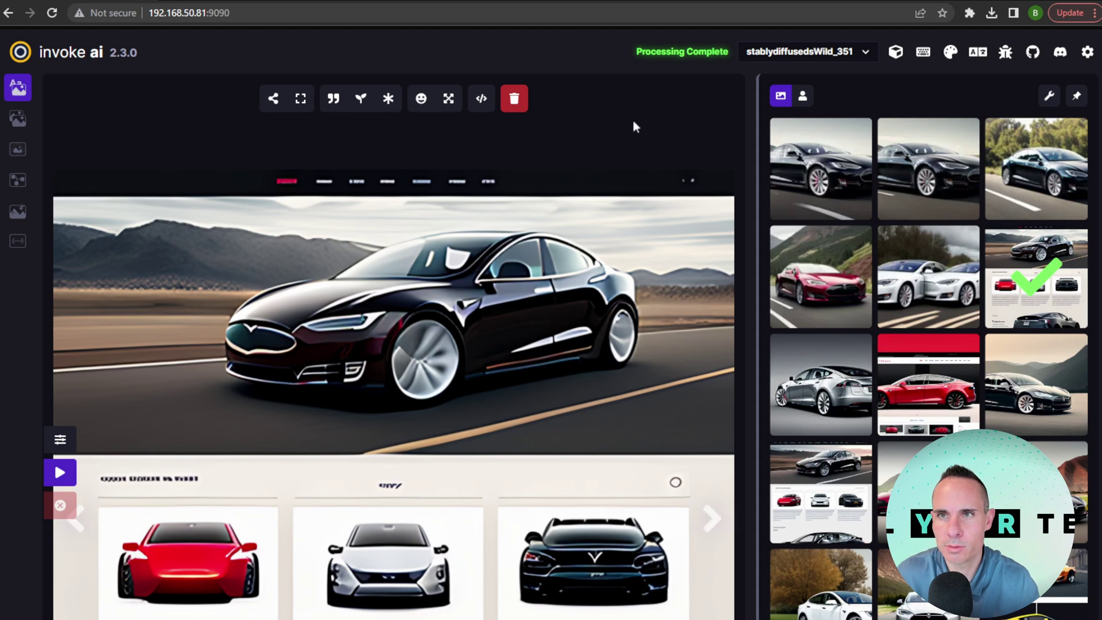
key(o)
click(167, 121)
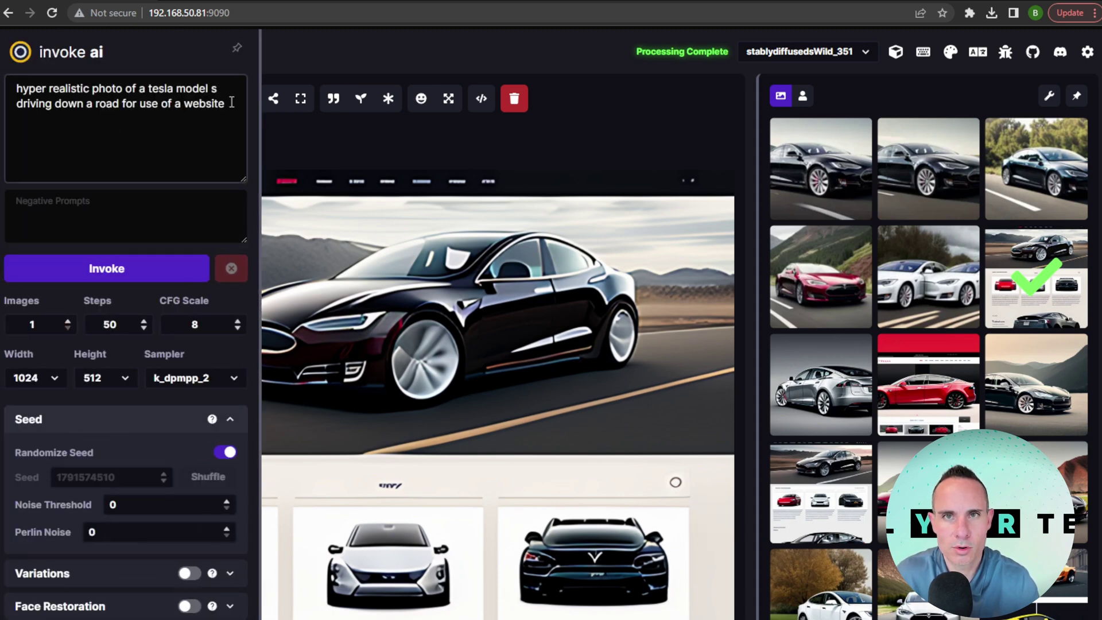
drag(231, 103, 16, 105)
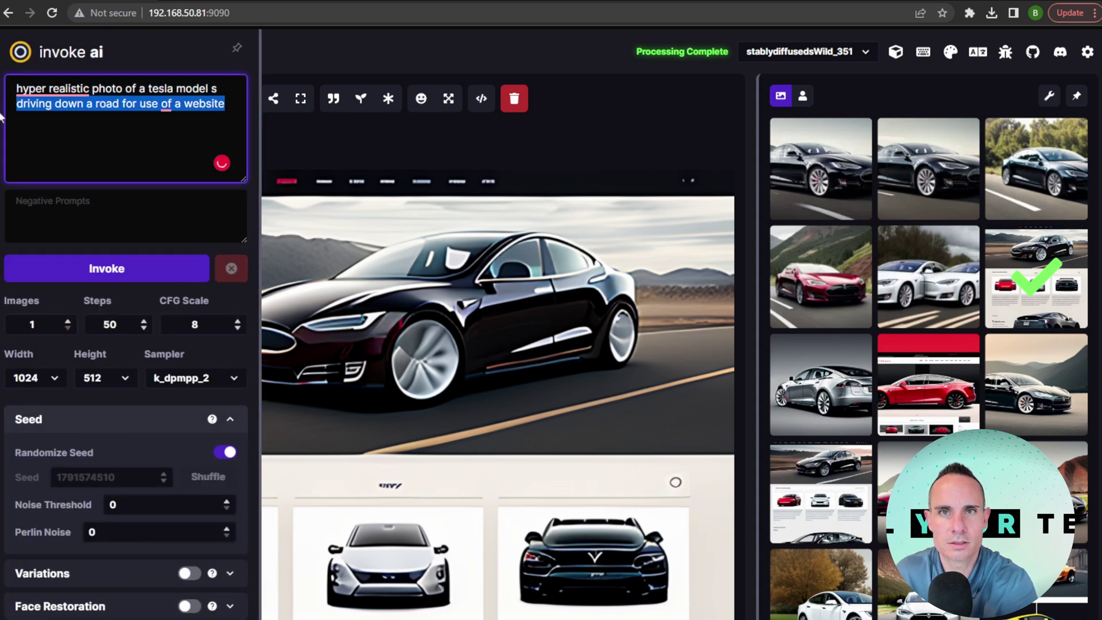
key(BackSpace)
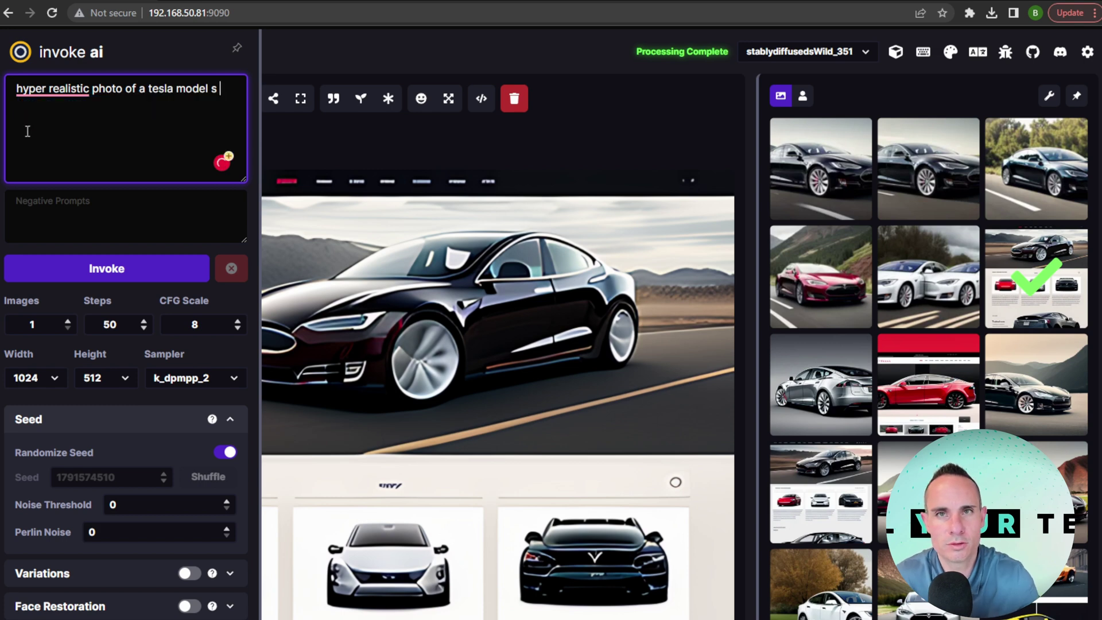
Set width to 768 and images to 4, then generate the batch
click(58, 377)
key(Up)
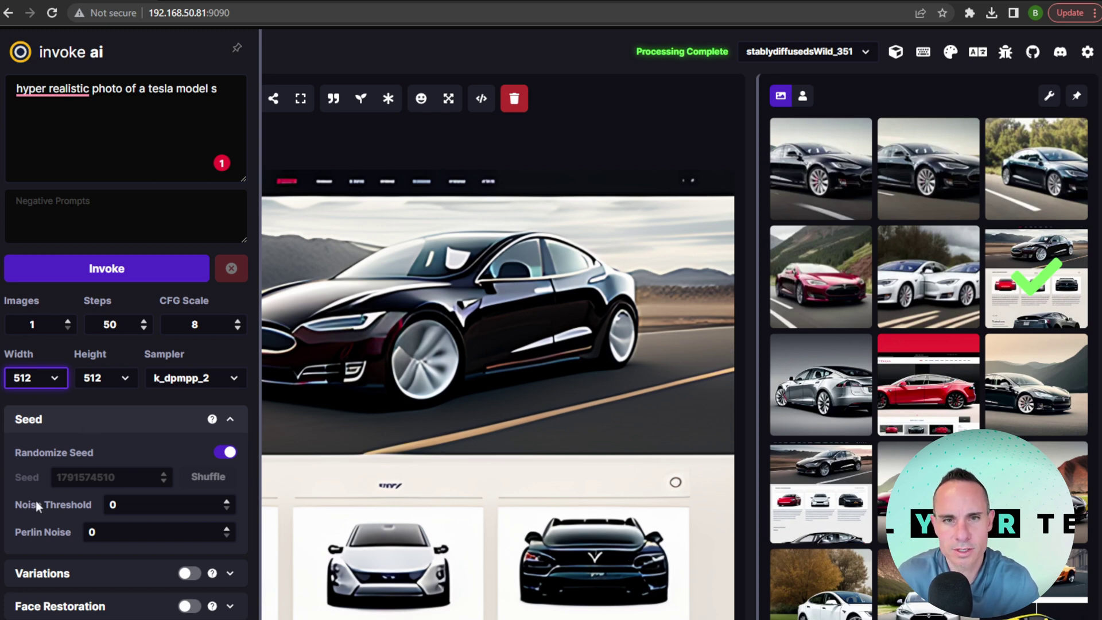
key(Down)
key(Down)
key(Down)
key(Down)
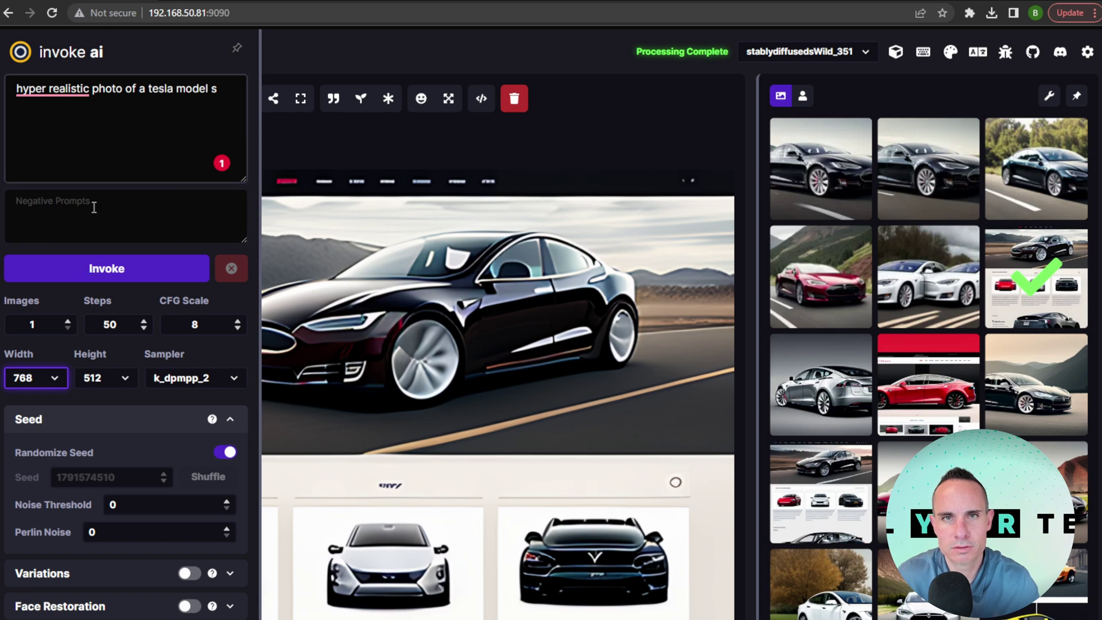
click(68, 322)
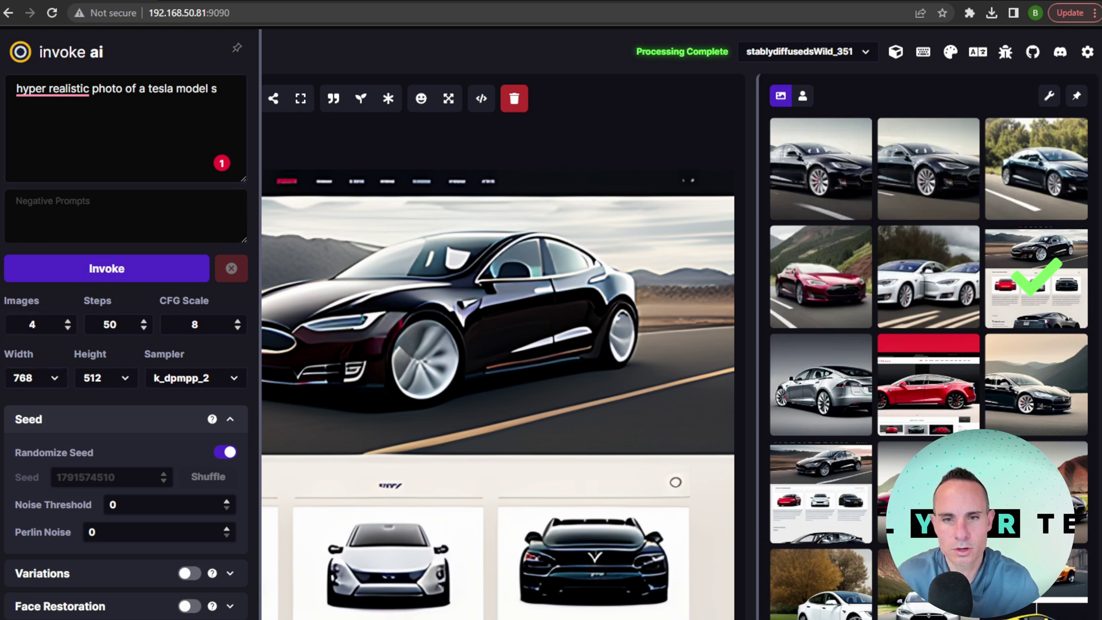
click(104, 273)
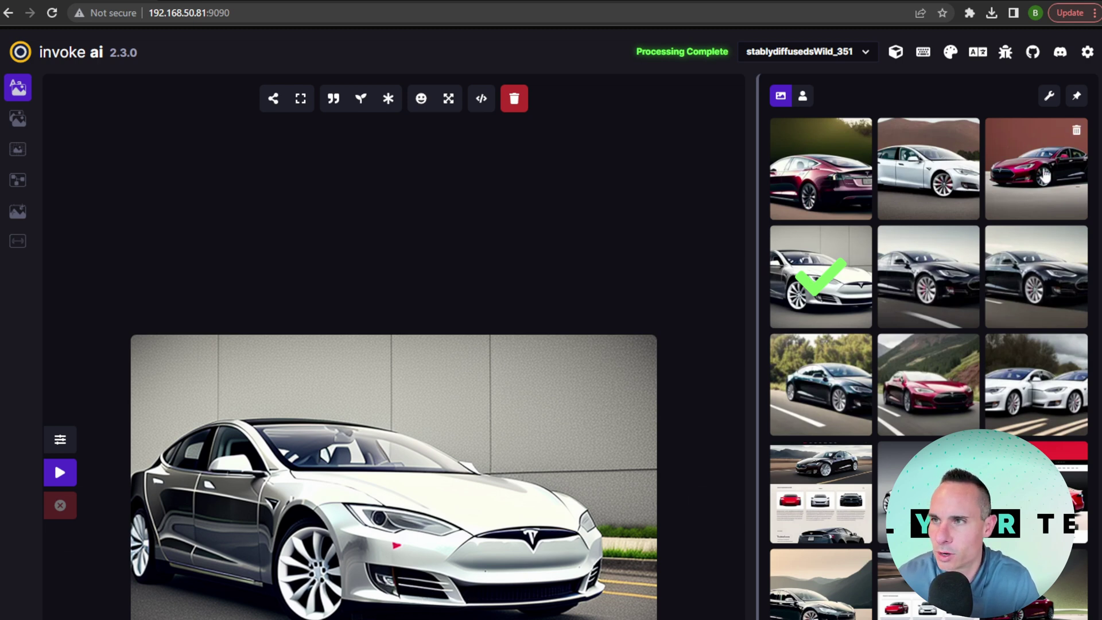
Download the maroon Tesla image from the Invoke AI gallery
click(938, 184)
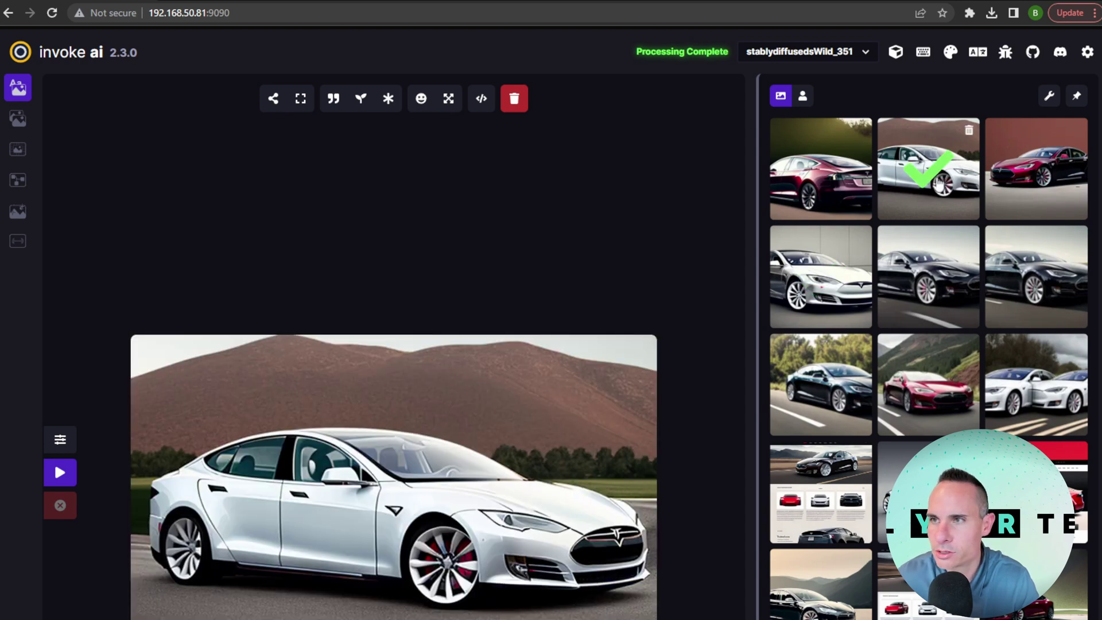
click(841, 198)
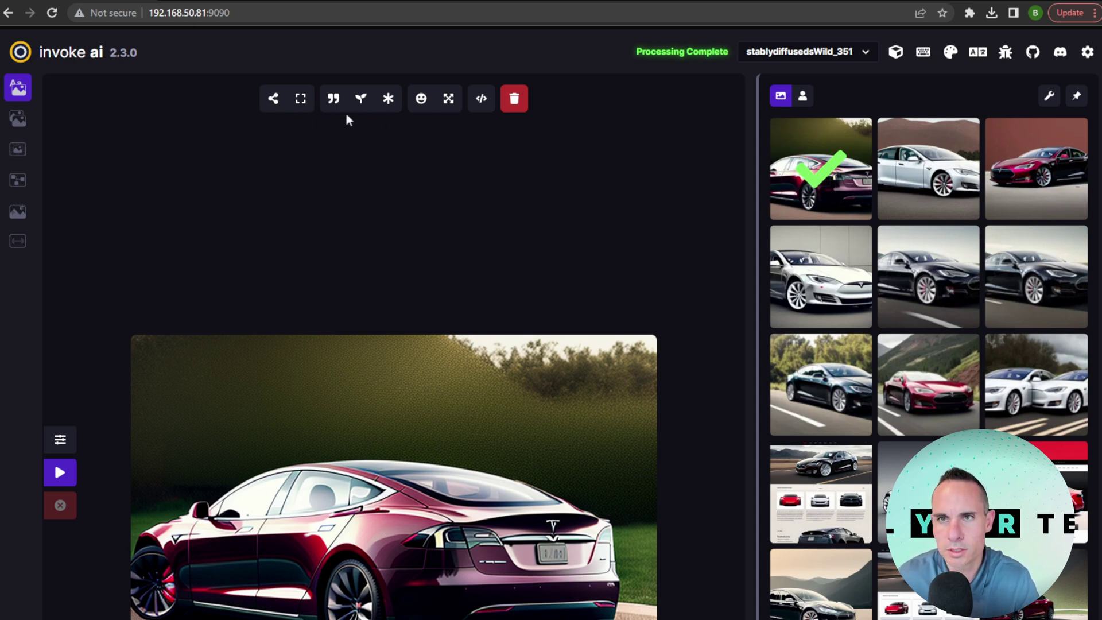
click(273, 99)
click(262, 259)
Select the silver Tesla image in the viewer and download it as well
click(775, 293)
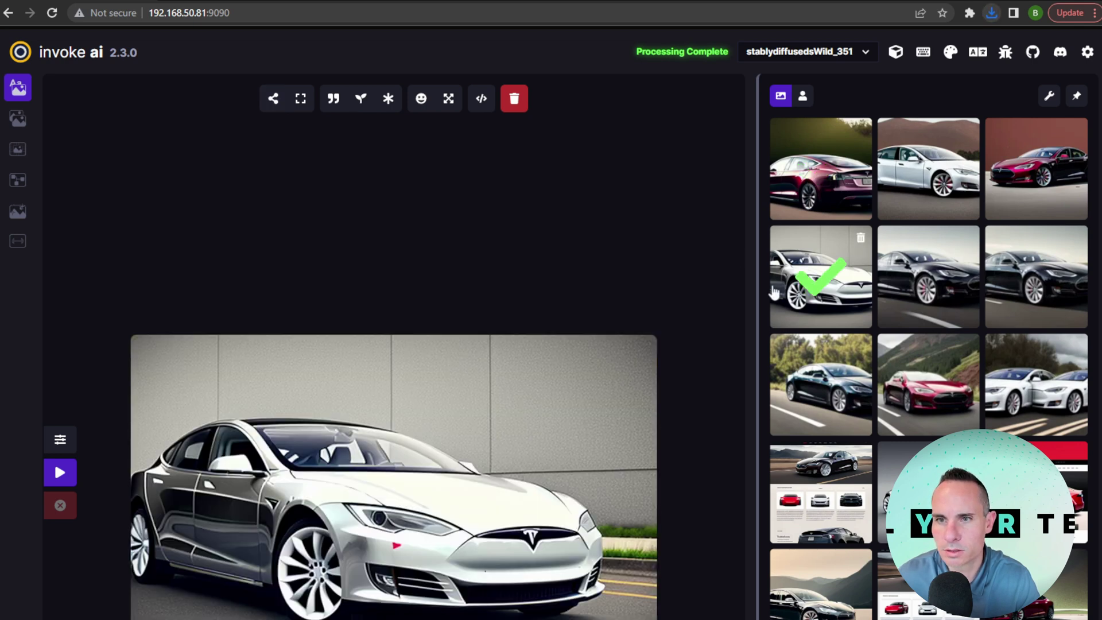
click(273, 99)
click(264, 251)
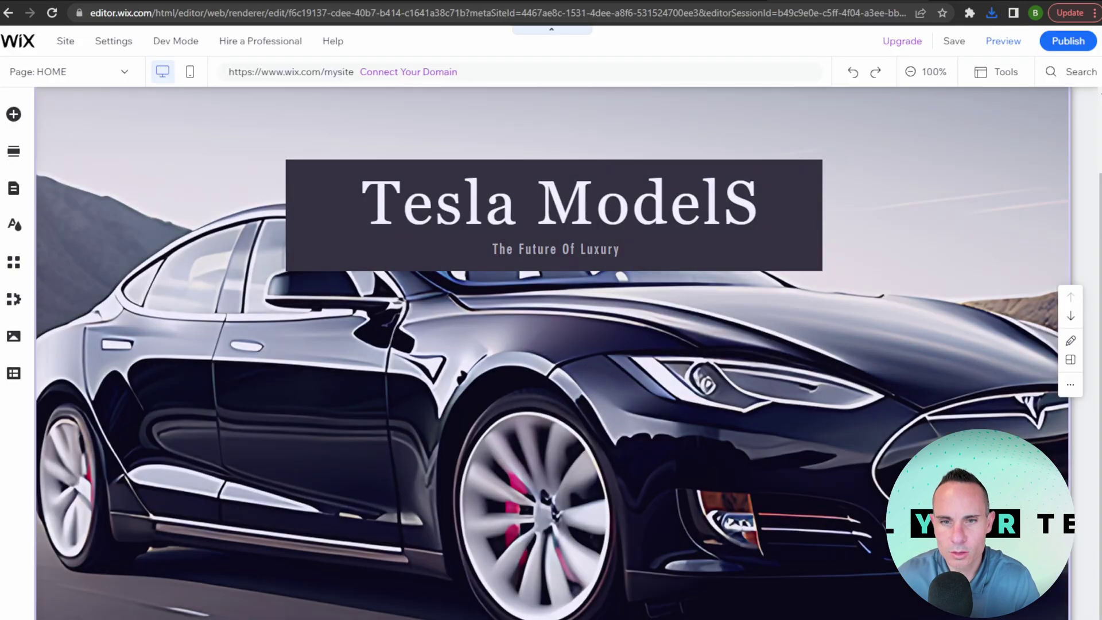
scroll(551, 344, down, 5)
scroll(551, 345, down, 2)
Add a slider gallery with arrows below the blog text and open its image organizer
scroll(551, 344, up, 3)
click(13, 114)
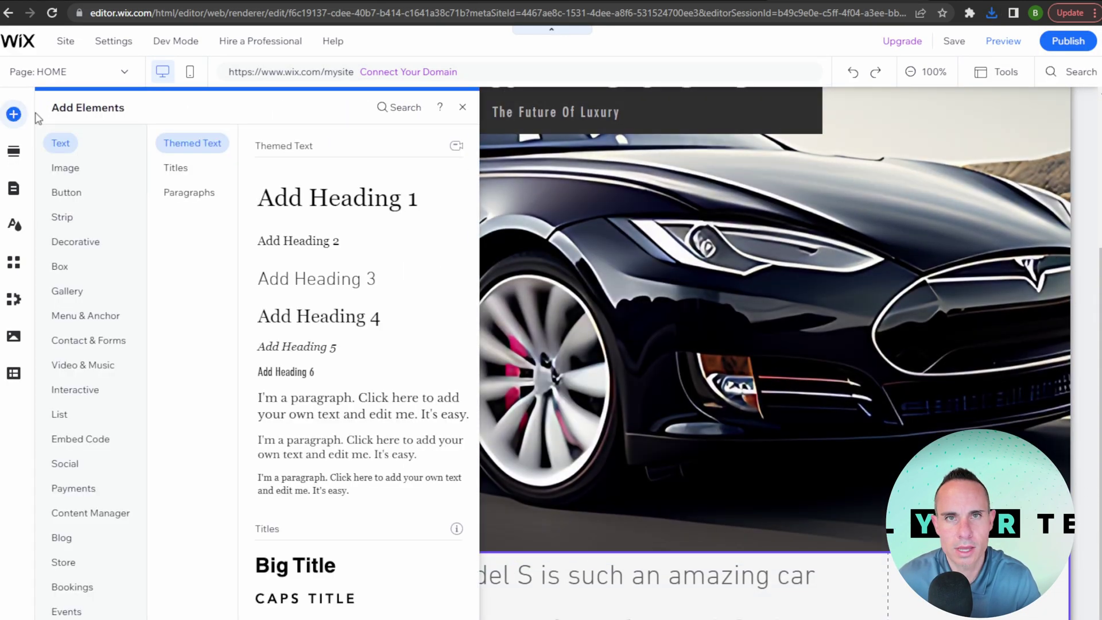
click(67, 291)
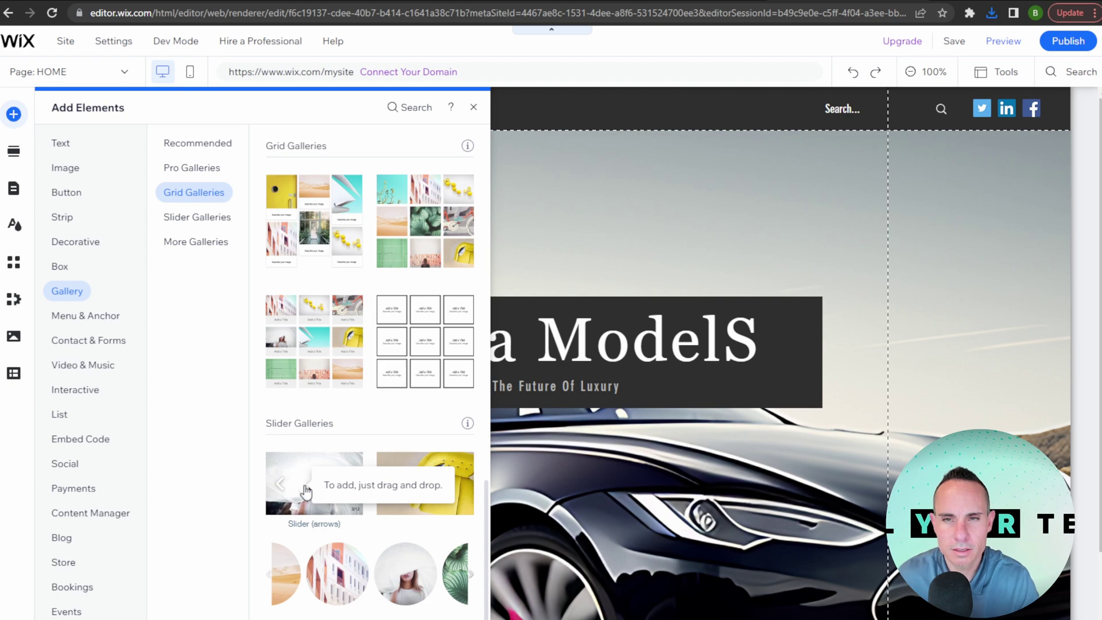
click(304, 487)
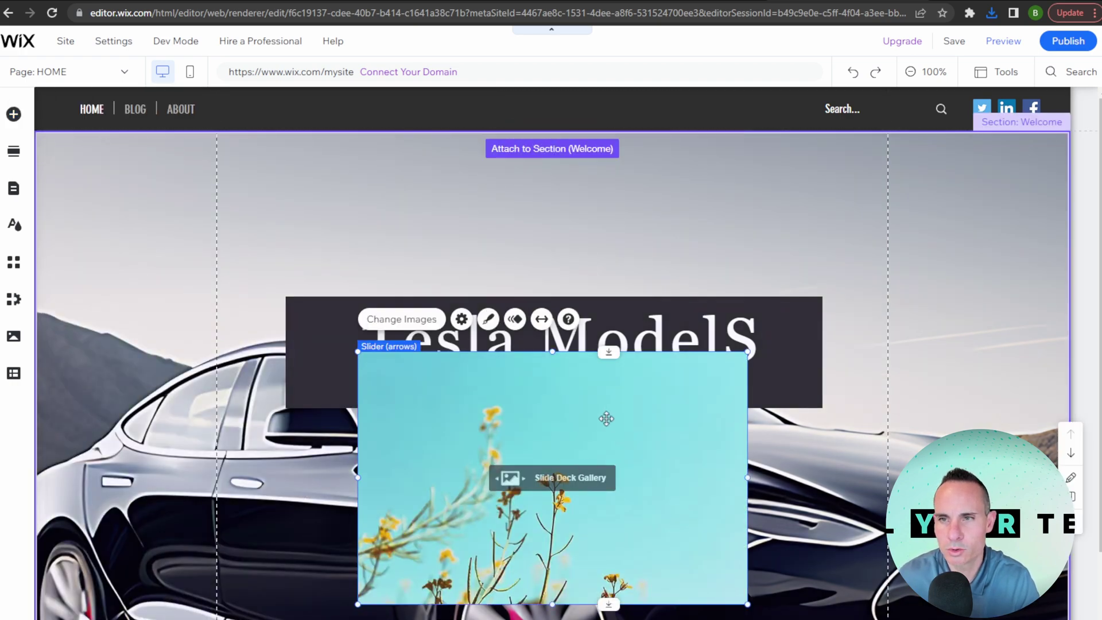
drag(607, 419, 605, 535)
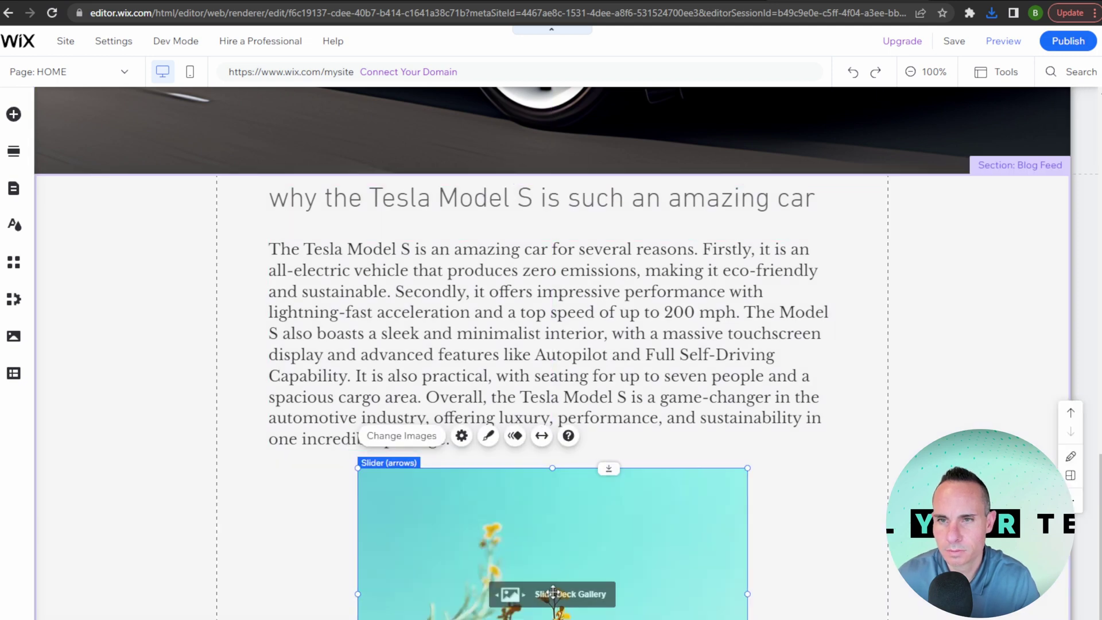
double_click(550, 594)
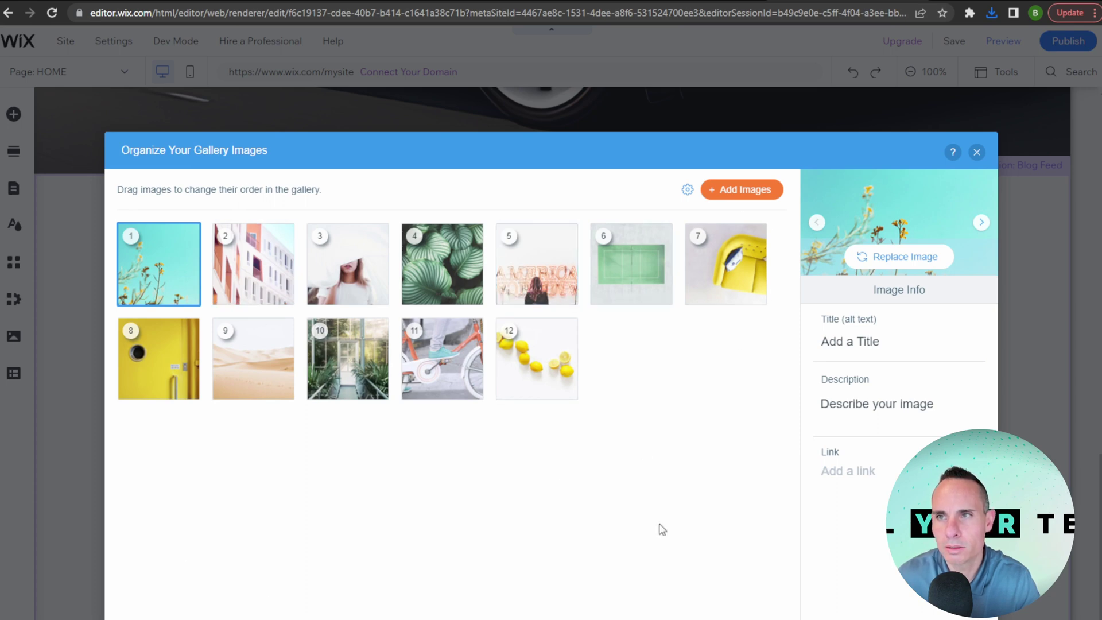
Delete all twelve stock images from the slider gallery
click(747, 295)
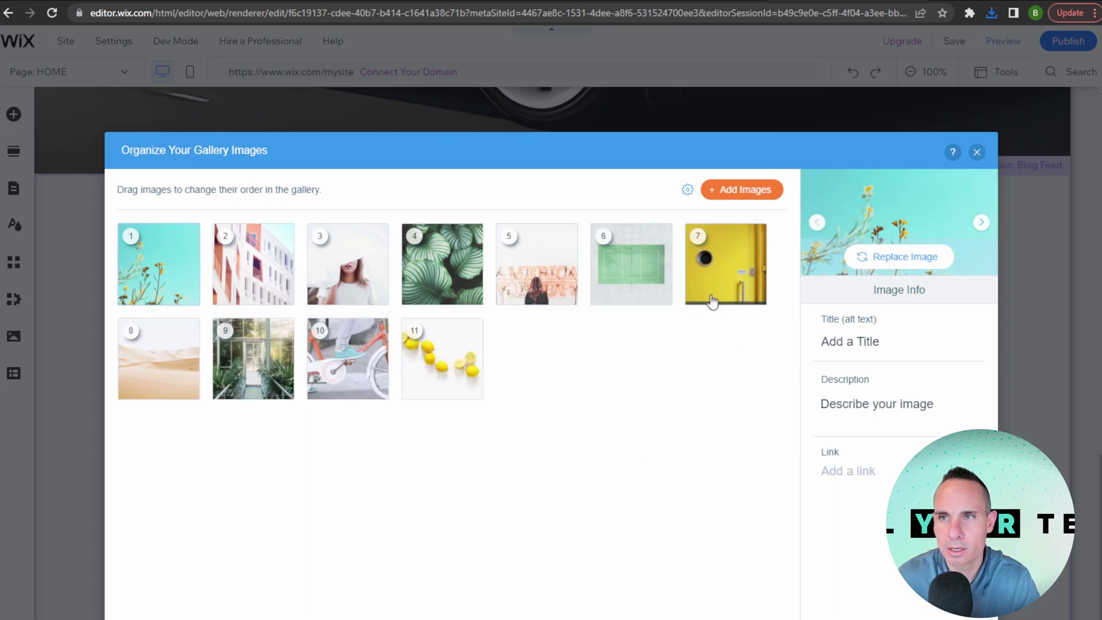
click(659, 295)
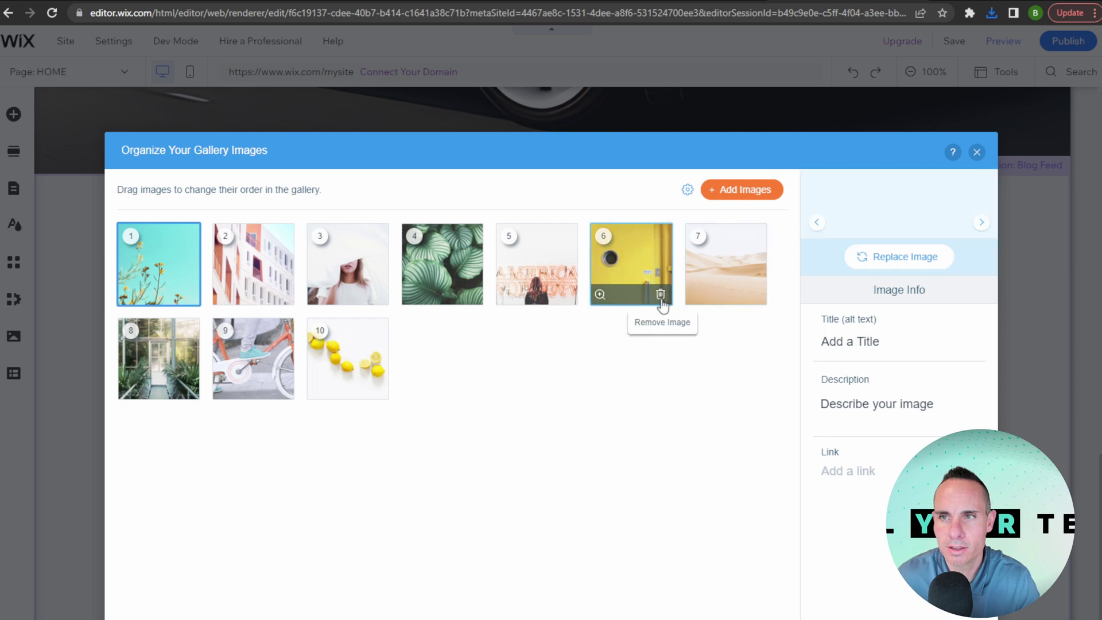
click(663, 296)
click(661, 295)
click(661, 296)
click(661, 296)
click(661, 296)
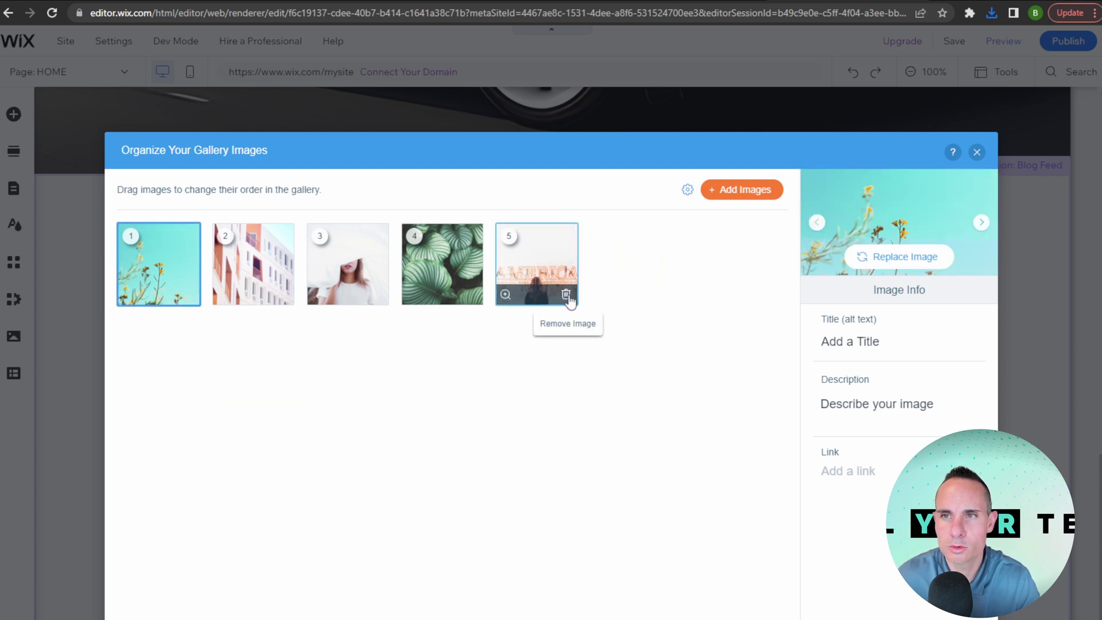
click(567, 295)
click(470, 302)
click(378, 296)
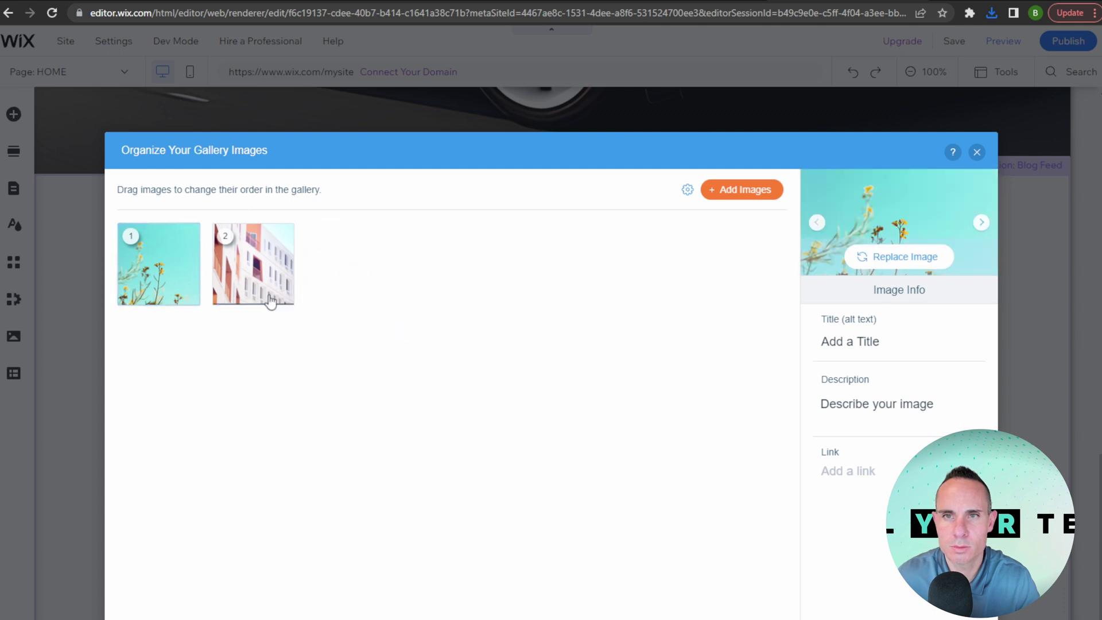
click(282, 295)
click(187, 295)
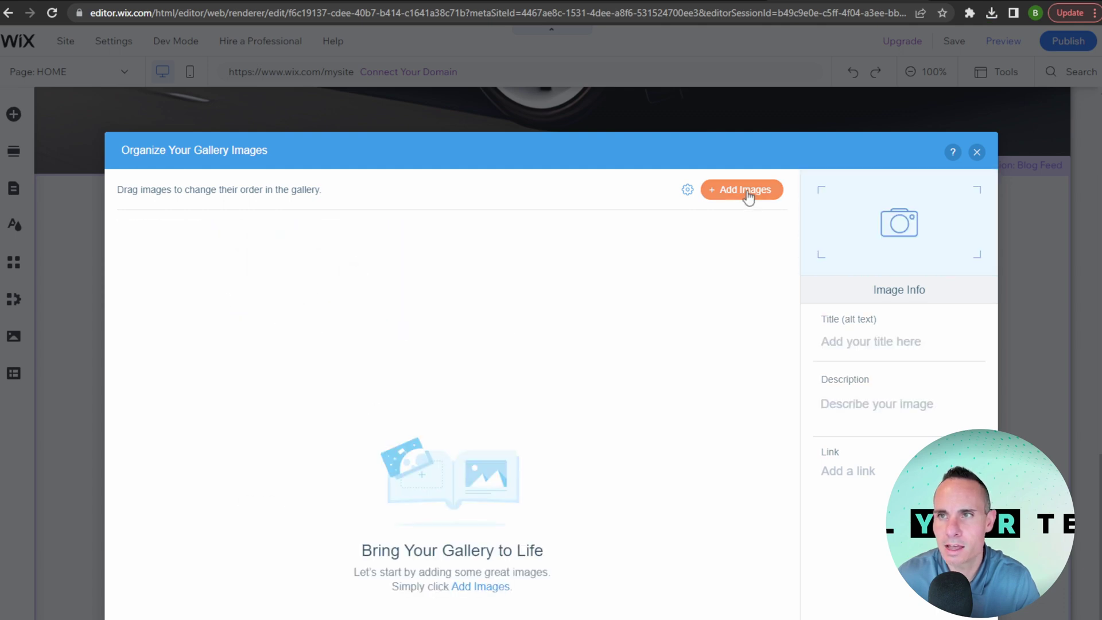
Add the silver and maroon Tesla images to the empty gallery and finish
click(740, 190)
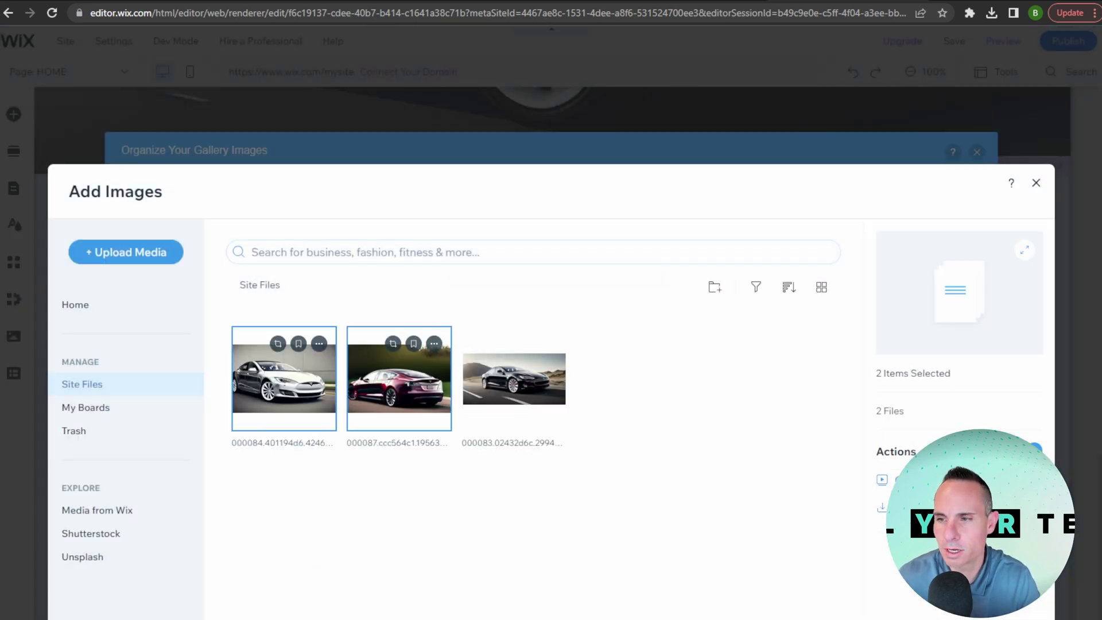
click(566, 615)
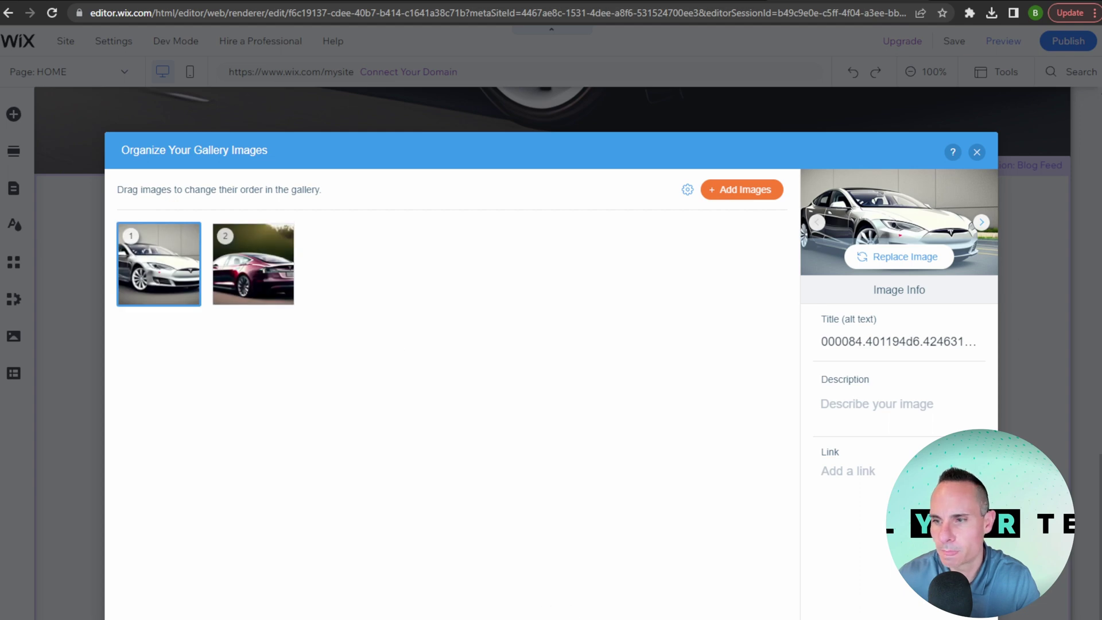
click(652, 609)
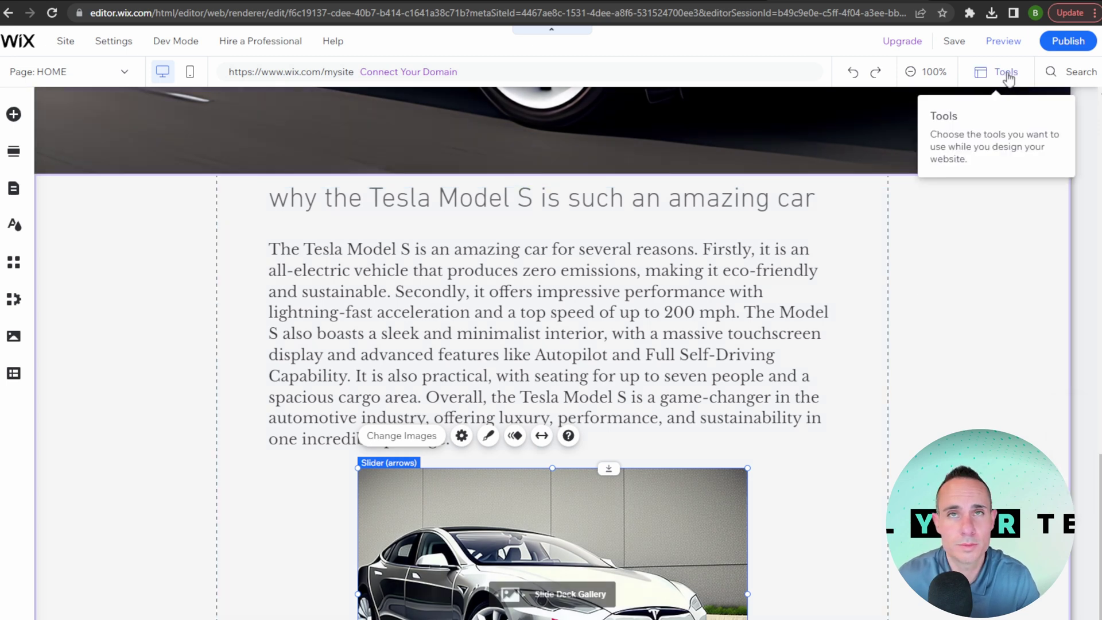
Save the site on the free wixsite.com domain and publish it live
click(1066, 45)
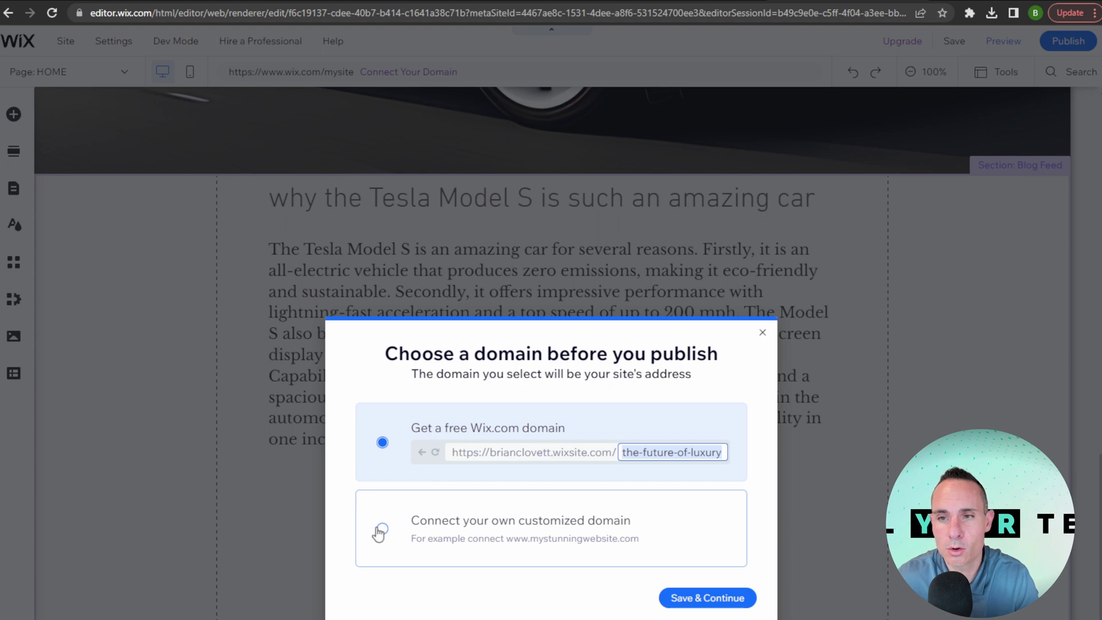
click(718, 604)
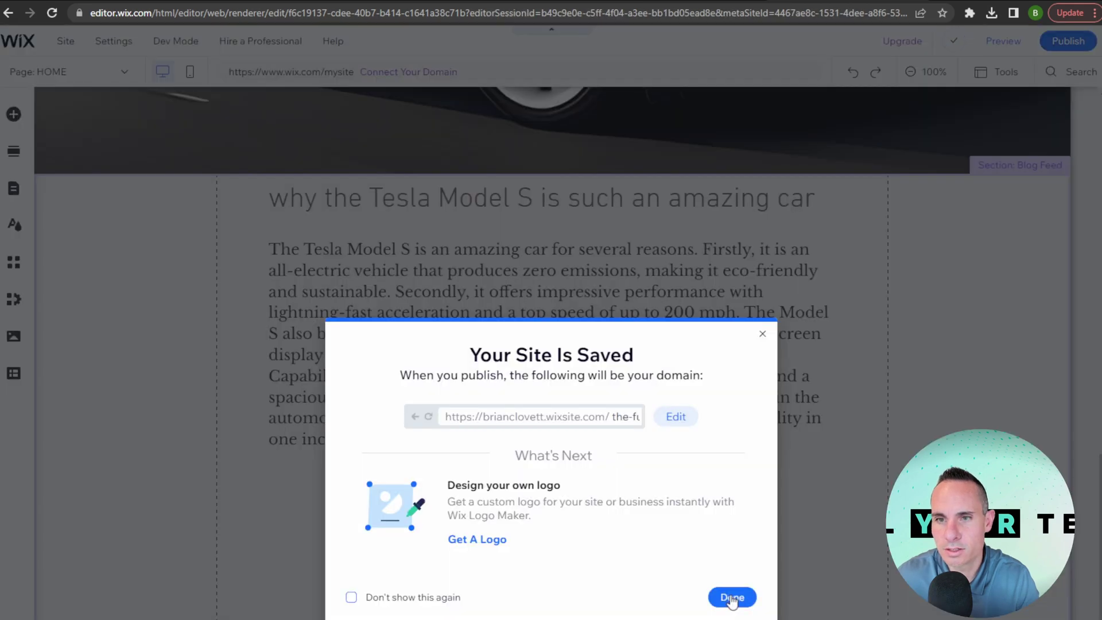
click(732, 598)
click(1068, 41)
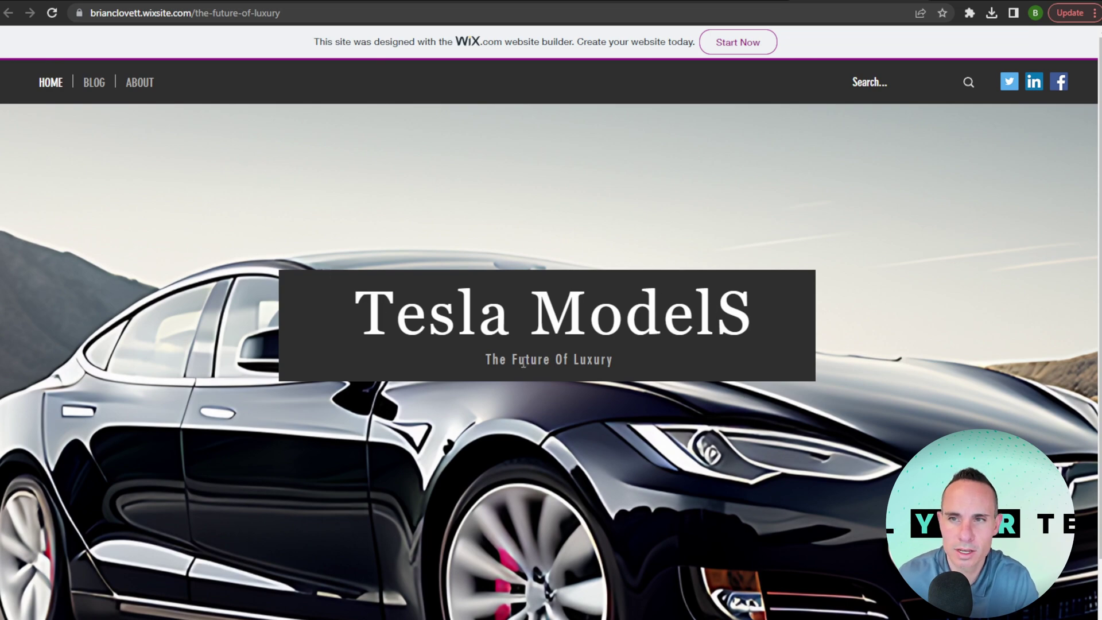
scroll(760, 480, down, 3)
scroll(762, 481, down, 6)
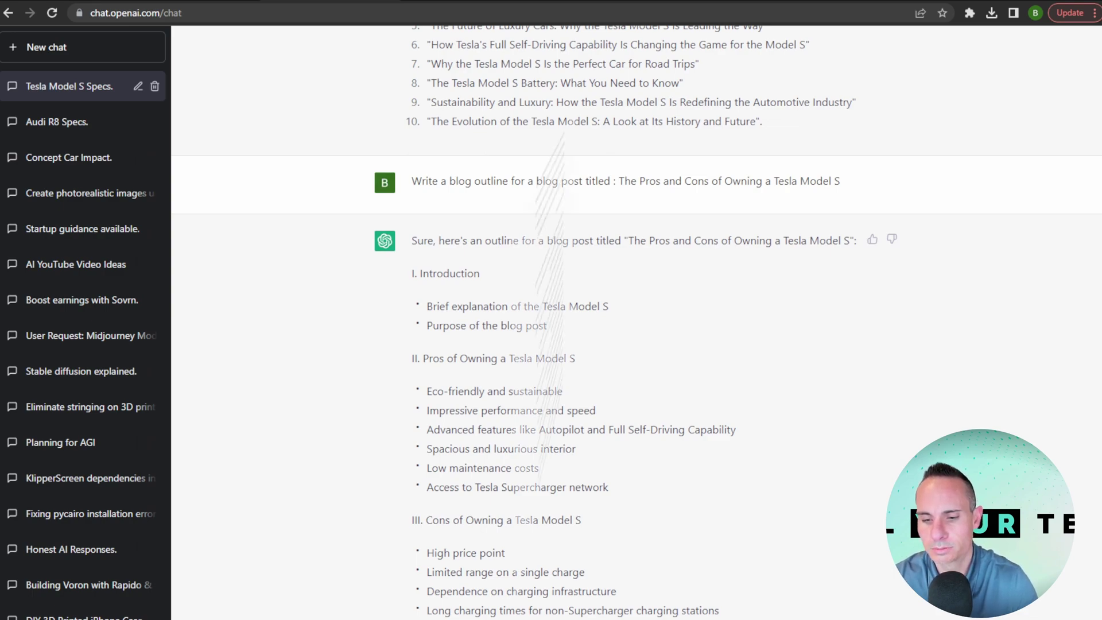
Scroll through ChatGPT's generated Tesla Model S pros and cons post, introduction through cons
scroll(632, 344, down, 3)
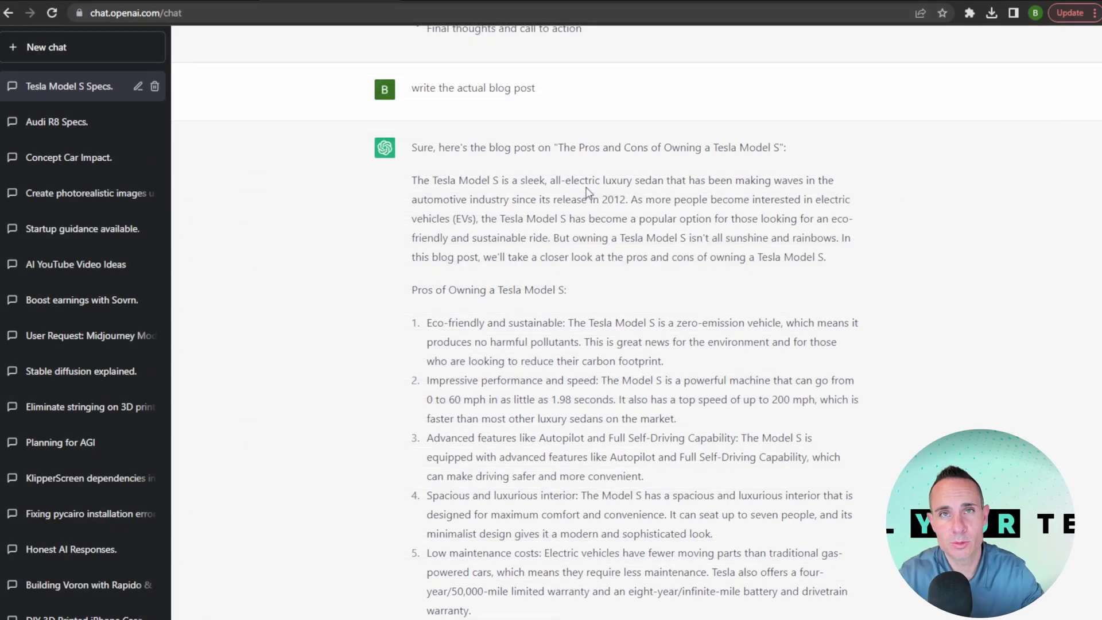
scroll(589, 193, down, 2)
scroll(589, 193, down, 1)
scroll(585, 192, down, 1)
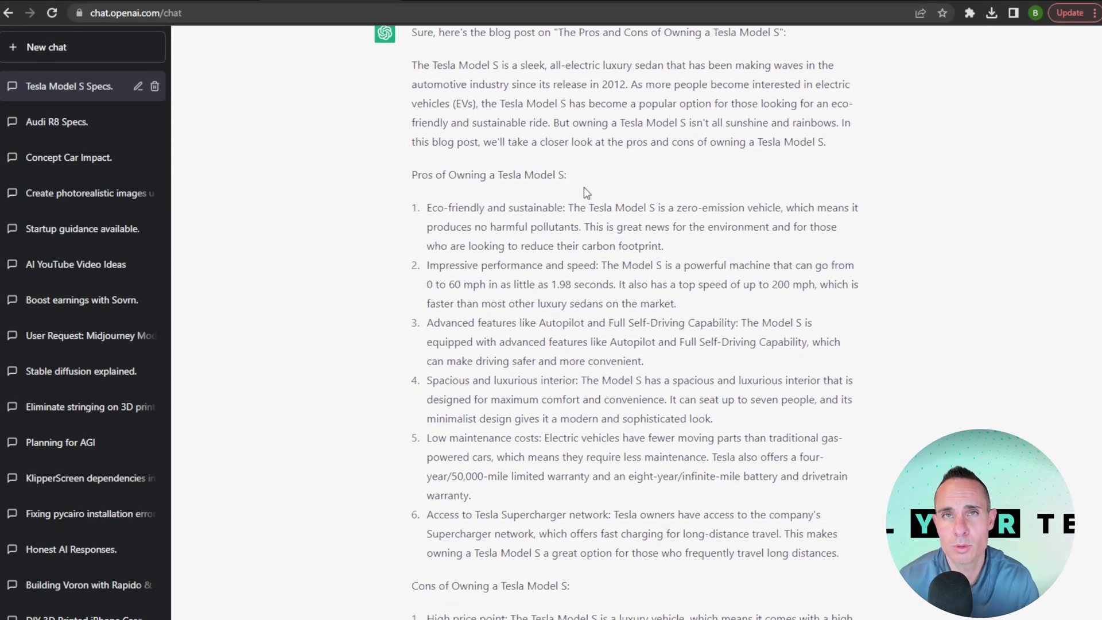
scroll(846, 35, down, 1)
scroll(851, 1, down, 1)
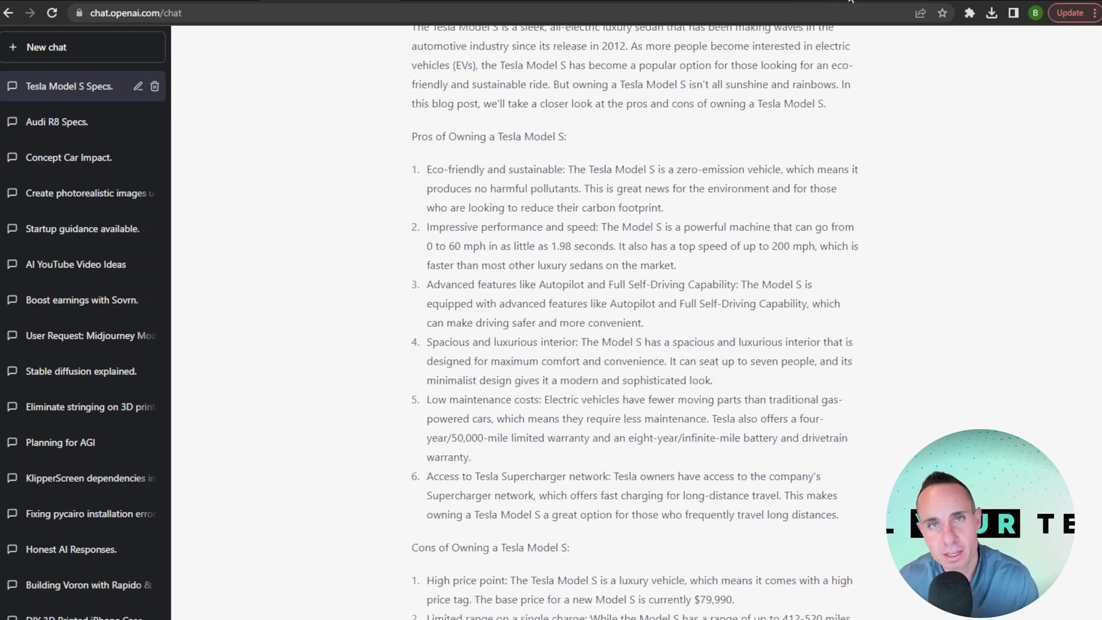
scroll(847, 34, down, 1)
scroll(794, 263, down, 2)
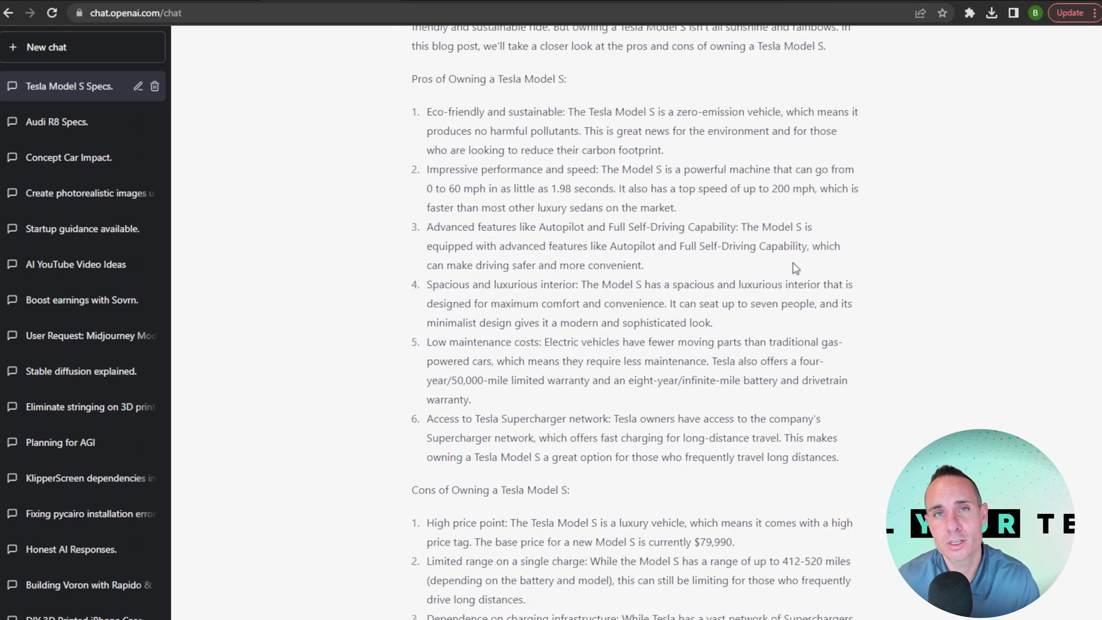
scroll(794, 263, down, 3)
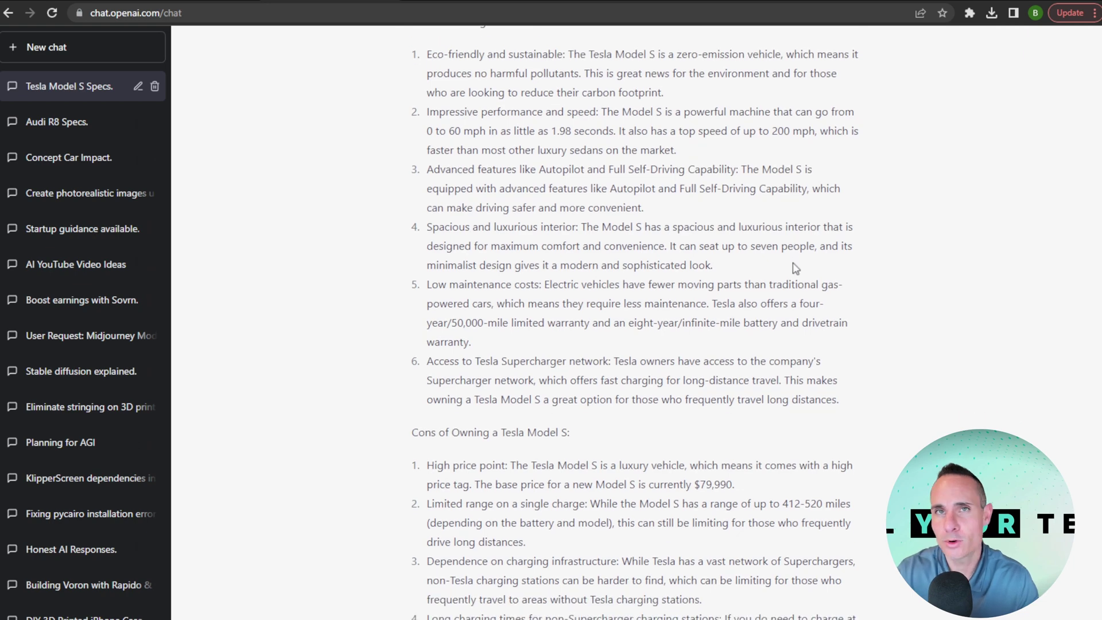
scroll(795, 268, down, 1)
scroll(794, 263, down, 3)
scroll(795, 268, down, 2)
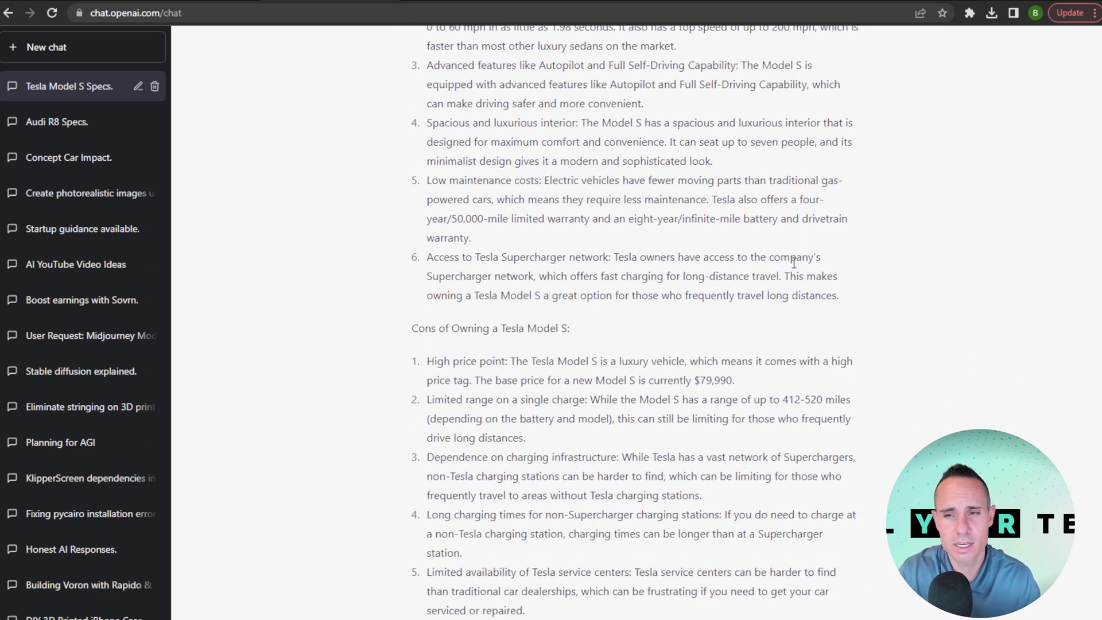
scroll(793, 263, down, 1)
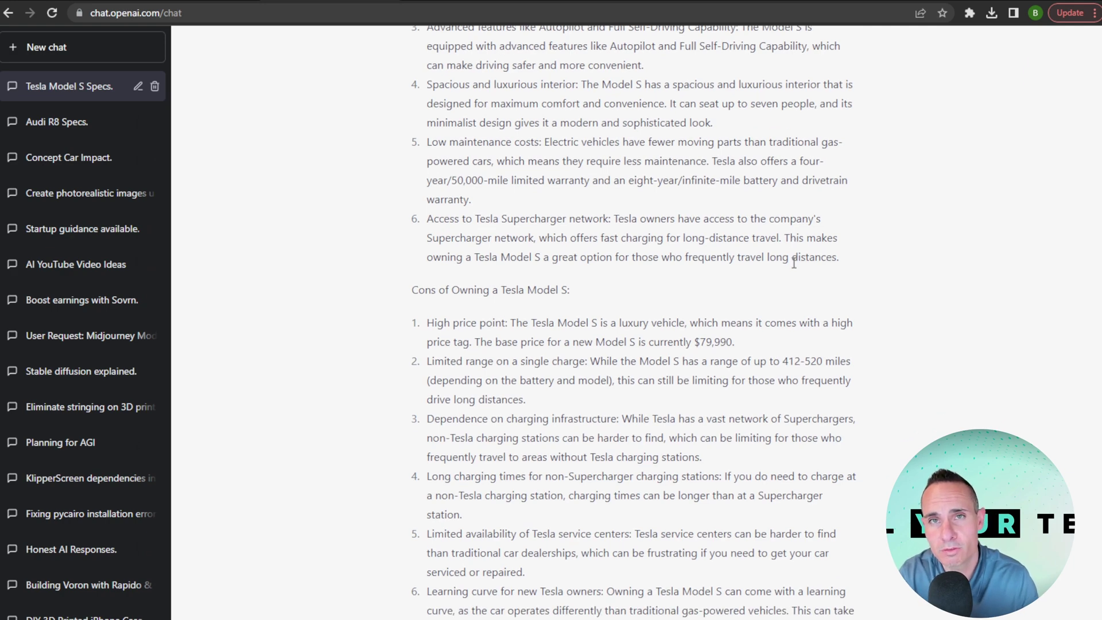
scroll(794, 263, down, 1)
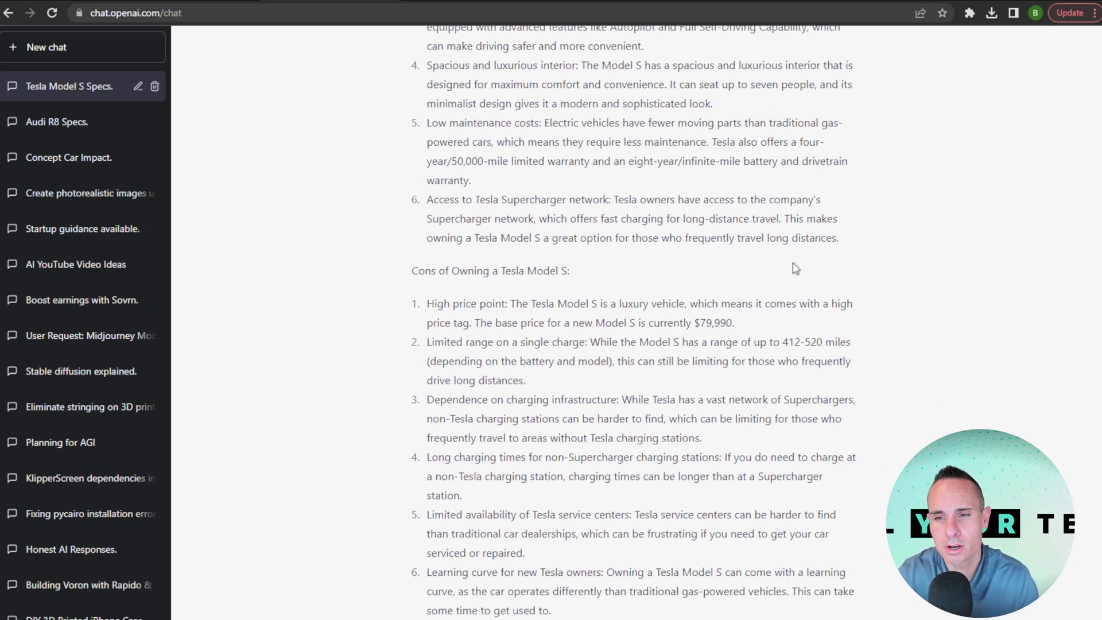
scroll(772, 436, up, 20)
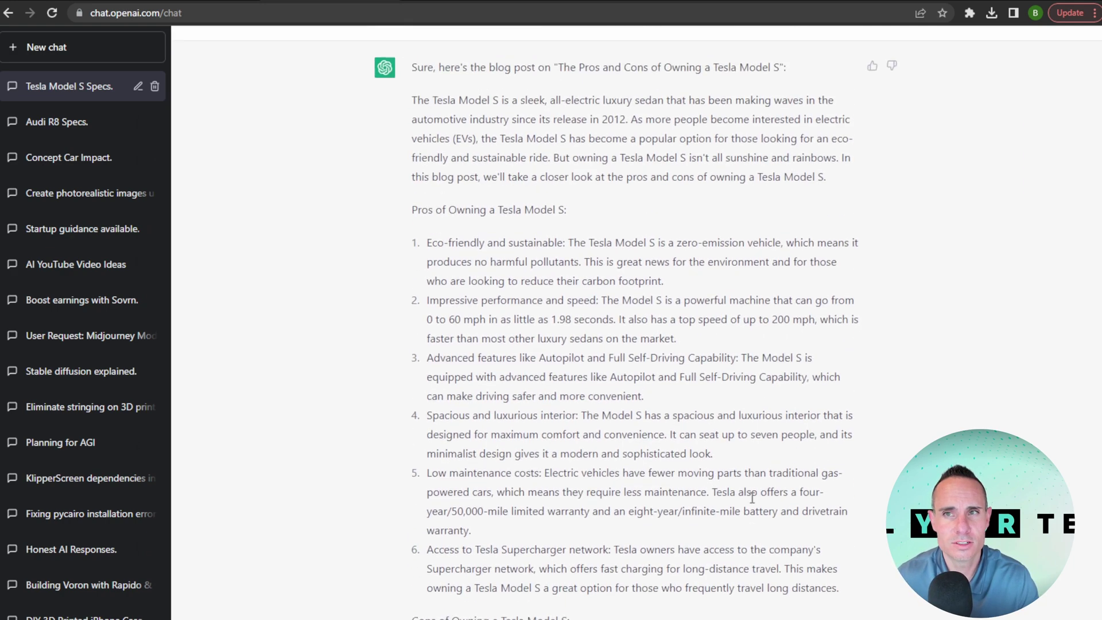
scroll(753, 491, down, 8)
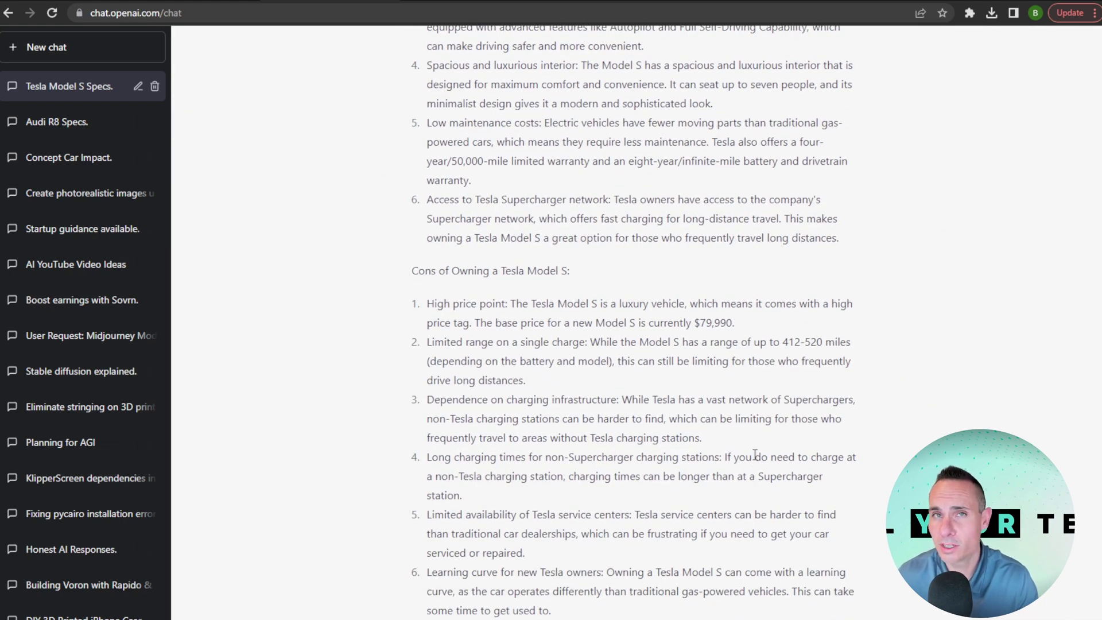